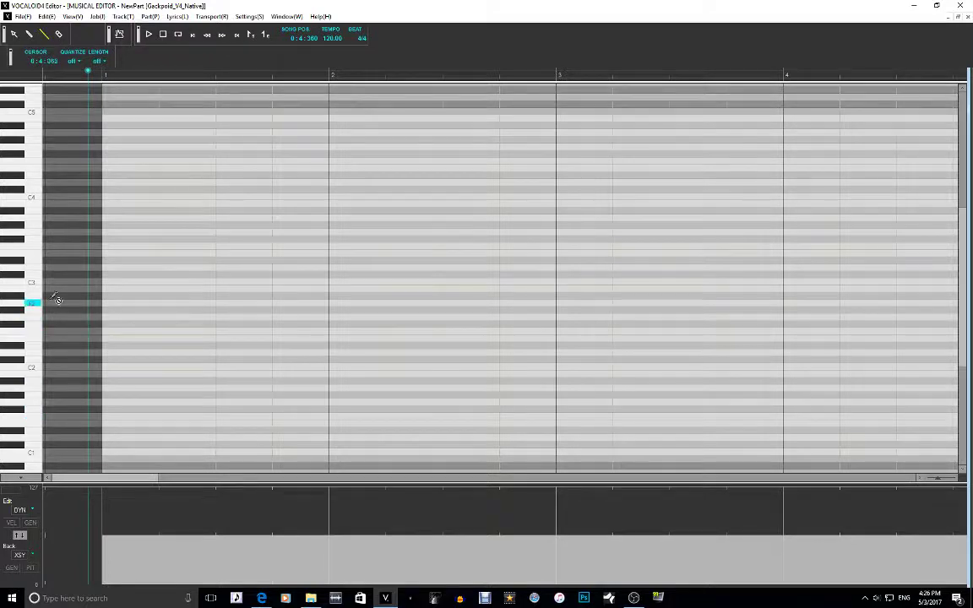
Draw three successive notes at C#3, A2 and F3 across measures 1 to 4, and remove the vibrato from the second and third
mouse_move(105, 274)
mouse_down()
mouse_move(265, 275)
mouse_move(535, 304)
mouse_up()
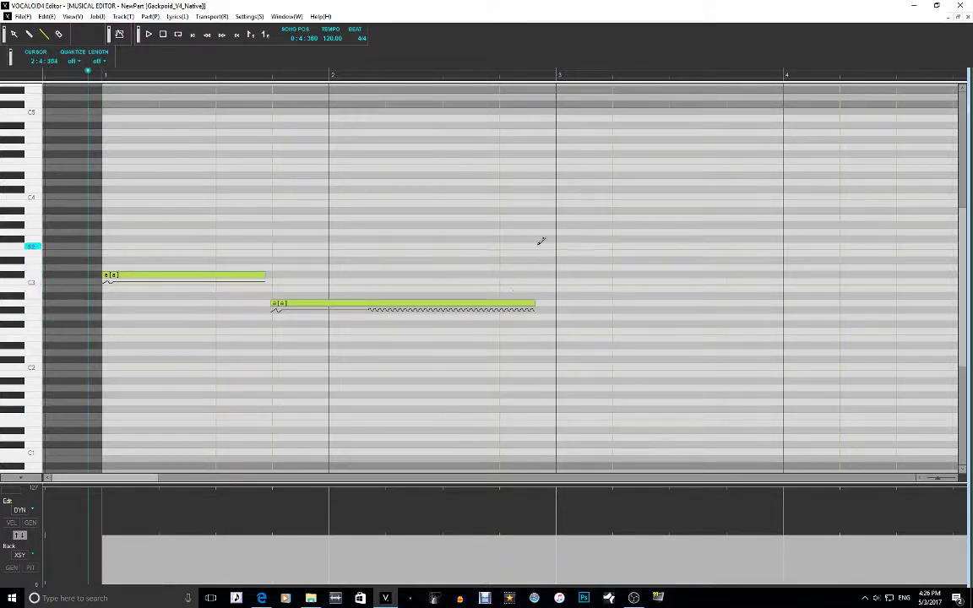
drag(536, 245, 918, 246)
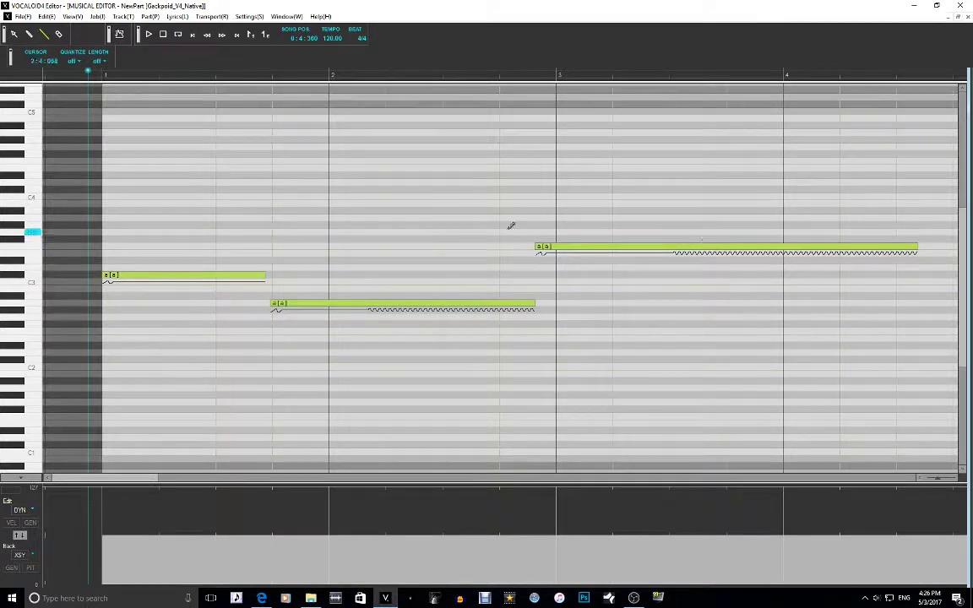
drag(368, 309, 543, 306)
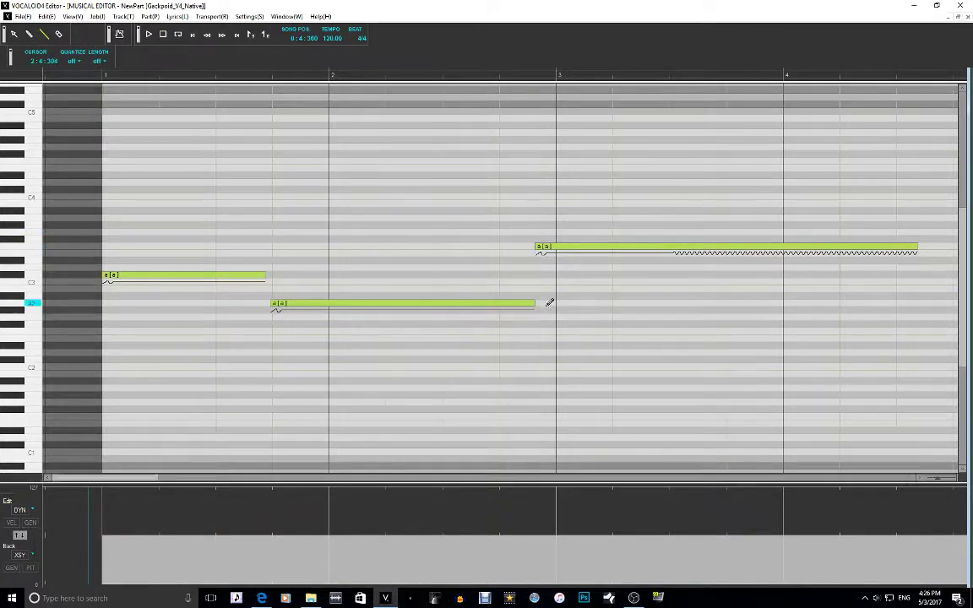
mouse_move(673, 252)
mouse_down()
mouse_move(954, 256)
mouse_move(950, 263)
mouse_up()
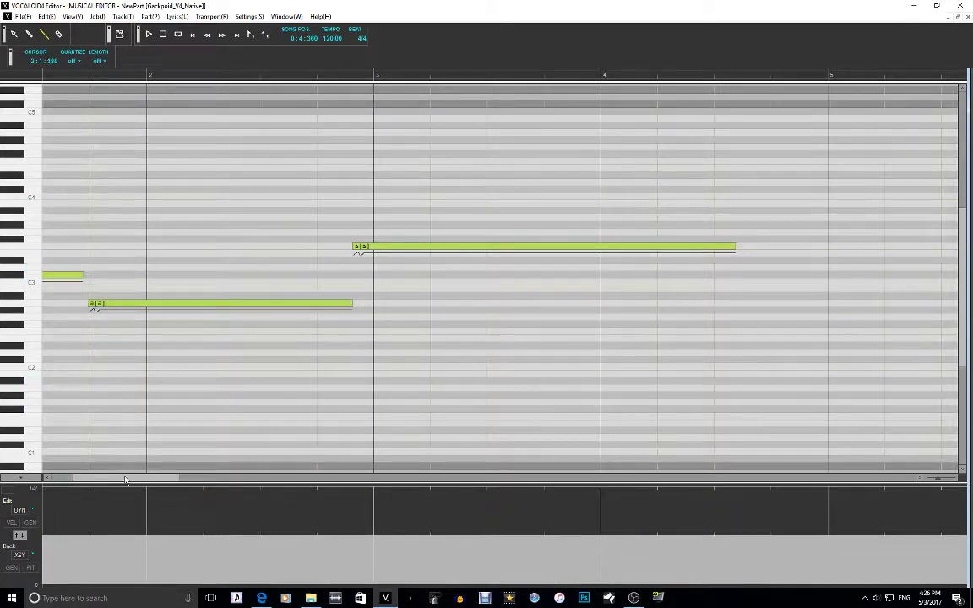
scroll(114, 432, left, 3)
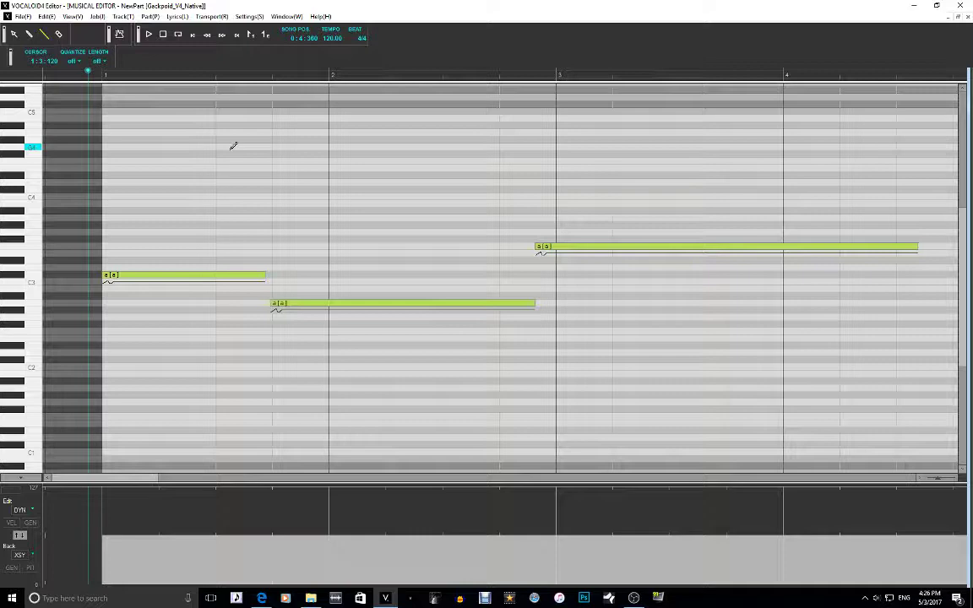
Run the Connect Notes job plugin on the whole part to close the gap after the first note
key(ctrl+j)
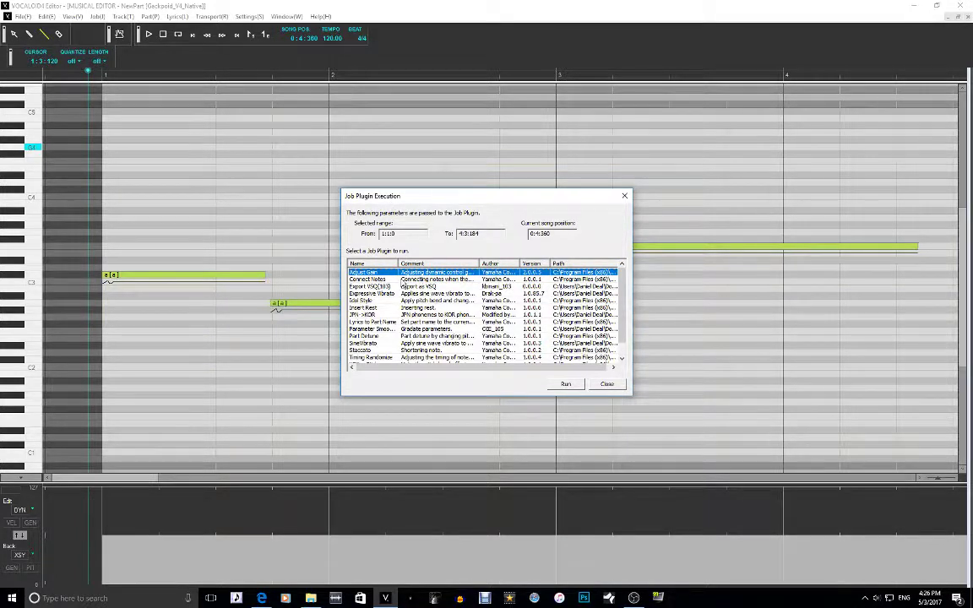
click(371, 279)
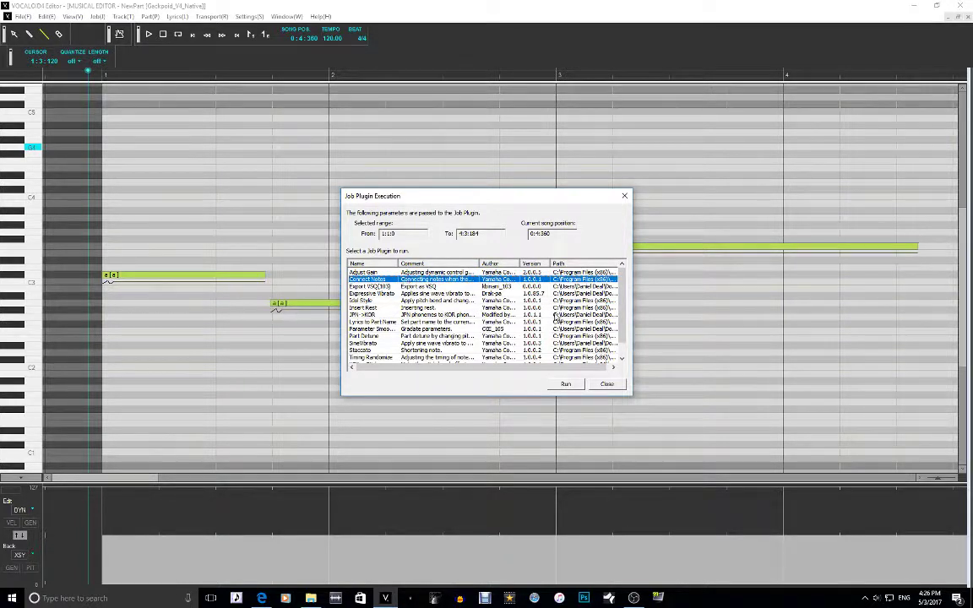
click(566, 385)
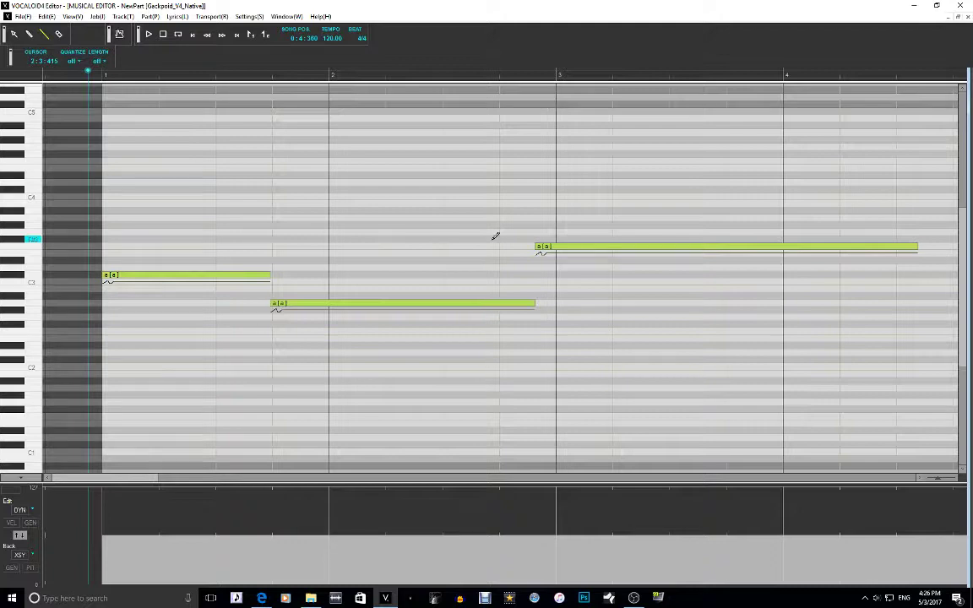
Run the Adjust Gain job plugin on all the notes with a Dynamic Control Gain of 12
key(ctrl+j)
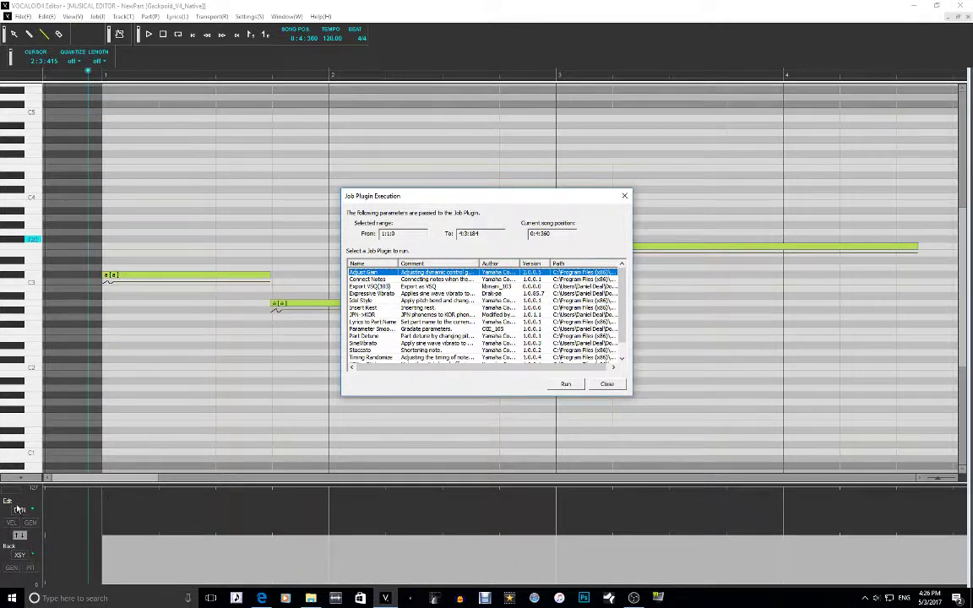
click(564, 385)
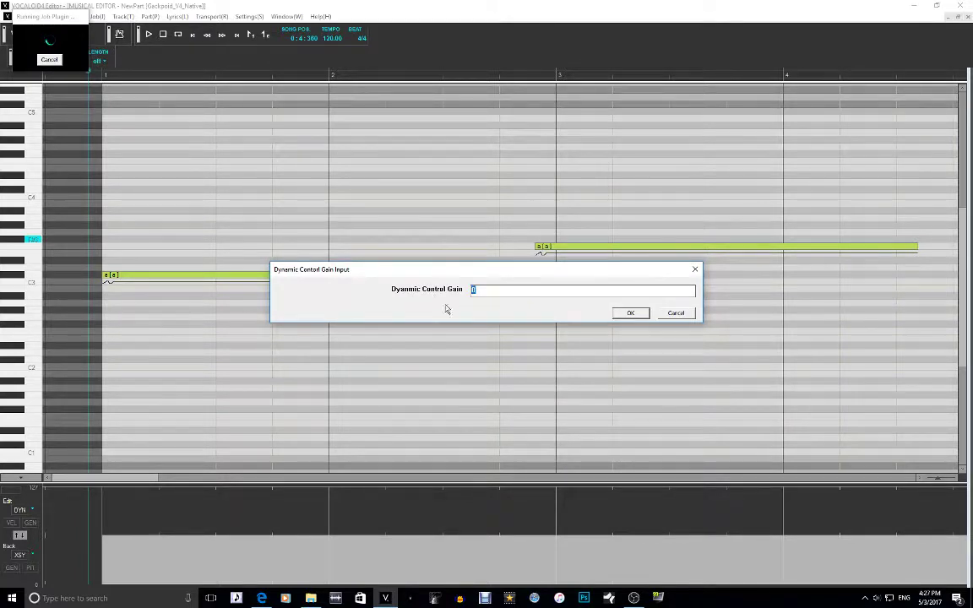
text(12)
click(630, 314)
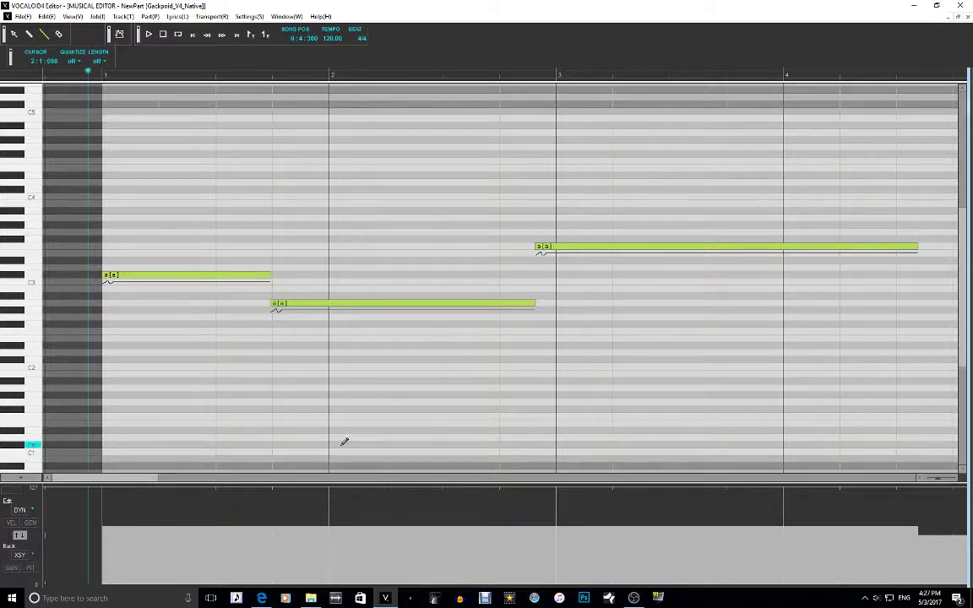
Try the Adjust Gain job plugin on the first note only, and undo the gain change
click(246, 277)
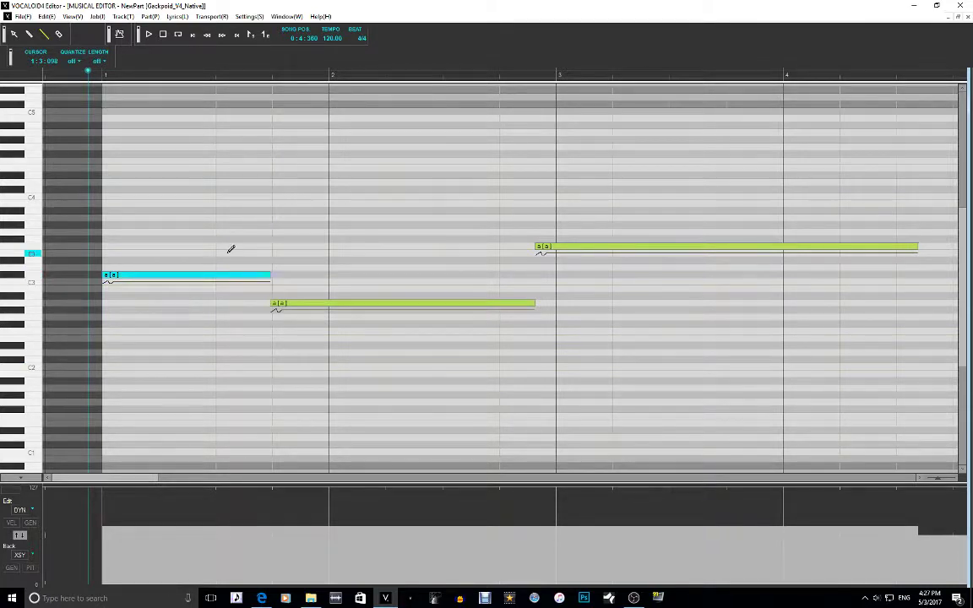
key(ctrl+j)
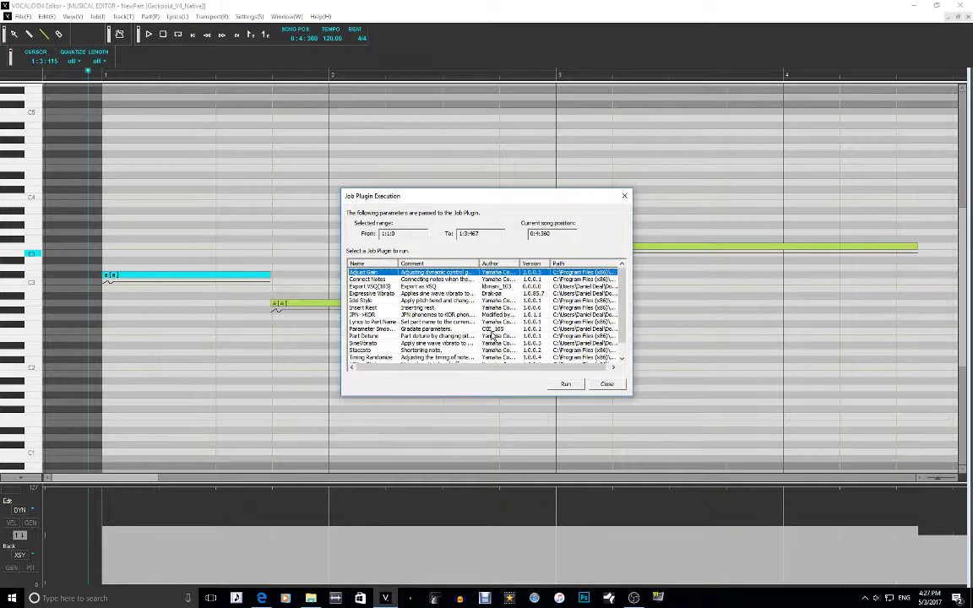
key(Return)
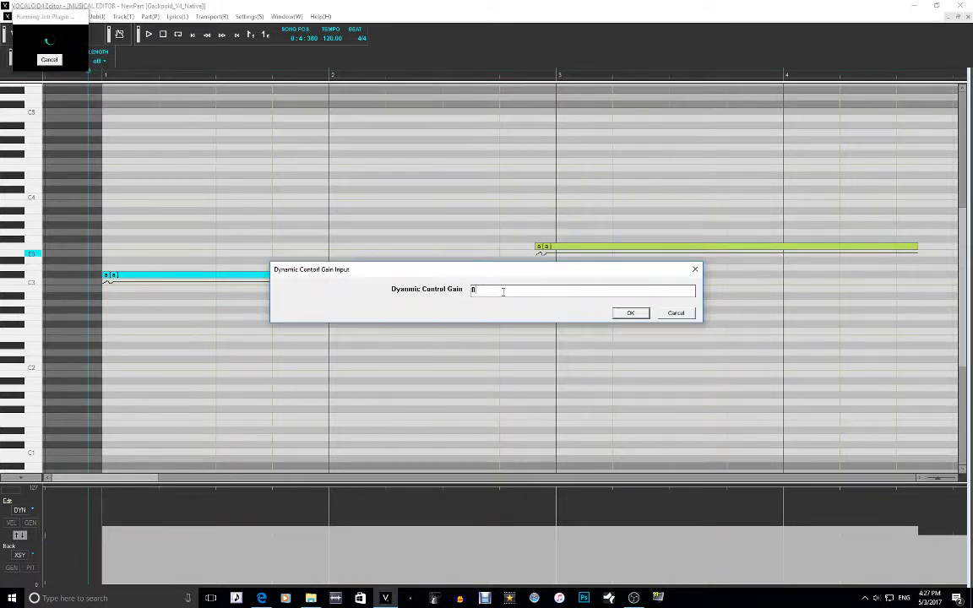
key(Return)
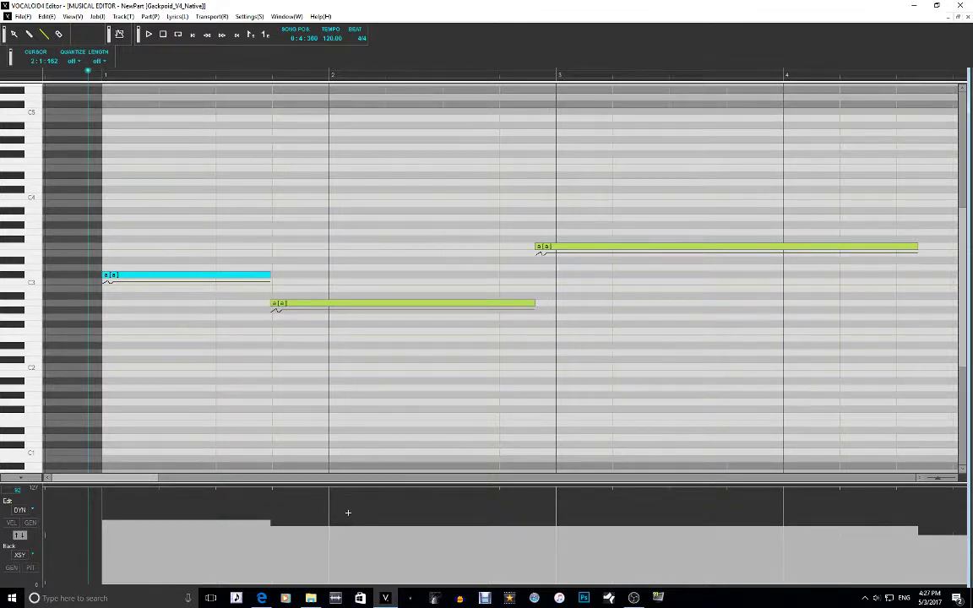
key(ctrl+z)
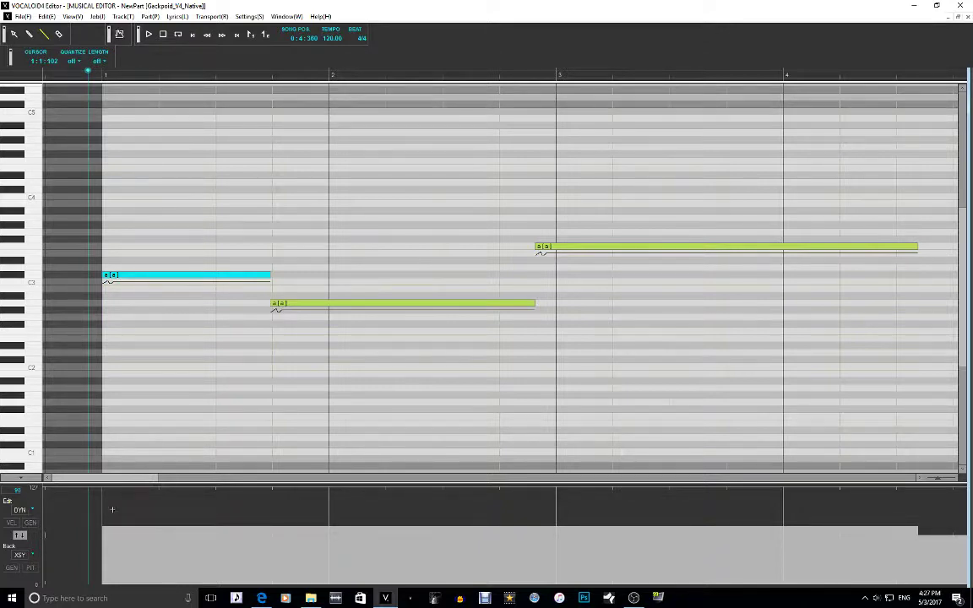
Try the Adjust Gain plugin on a jagged dynamics curve drawn under the first note, and restore the level dynamics
mouse_move(103, 504)
mouse_down()
mouse_move(148, 587)
mouse_move(124, 574)
mouse_move(216, 493)
mouse_move(191, 503)
mouse_move(260, 594)
mouse_up()
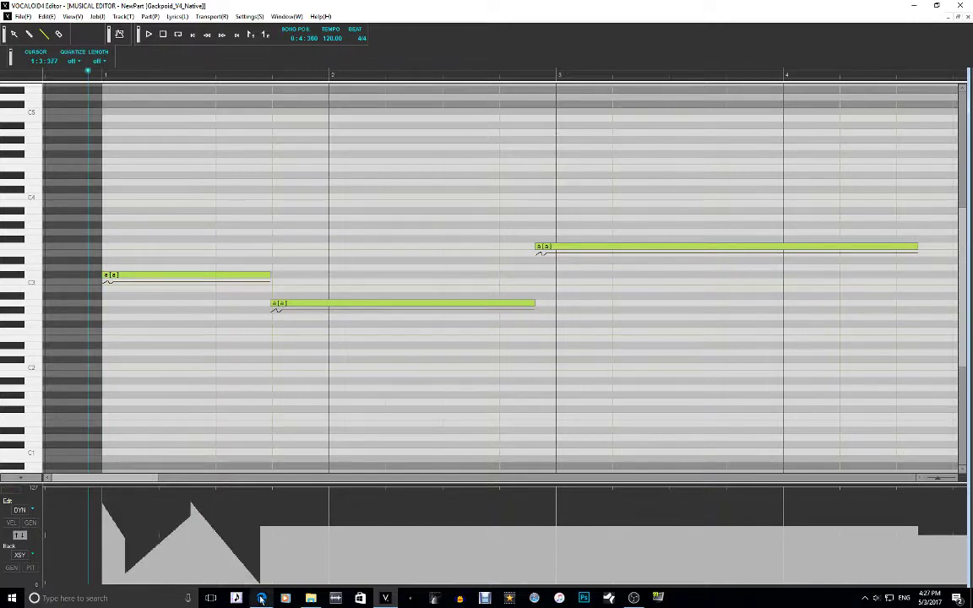
click(166, 276)
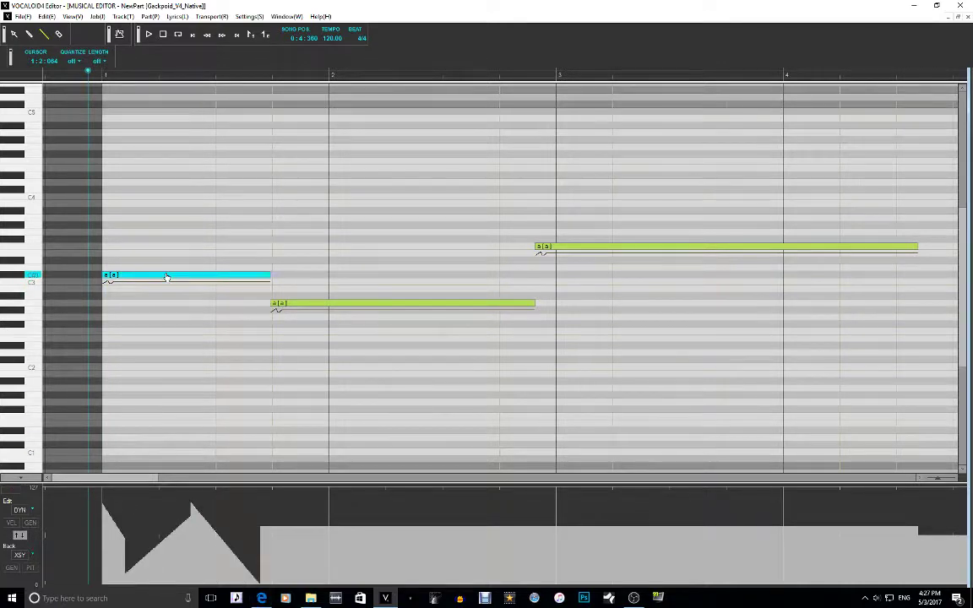
key(ctrl+j)
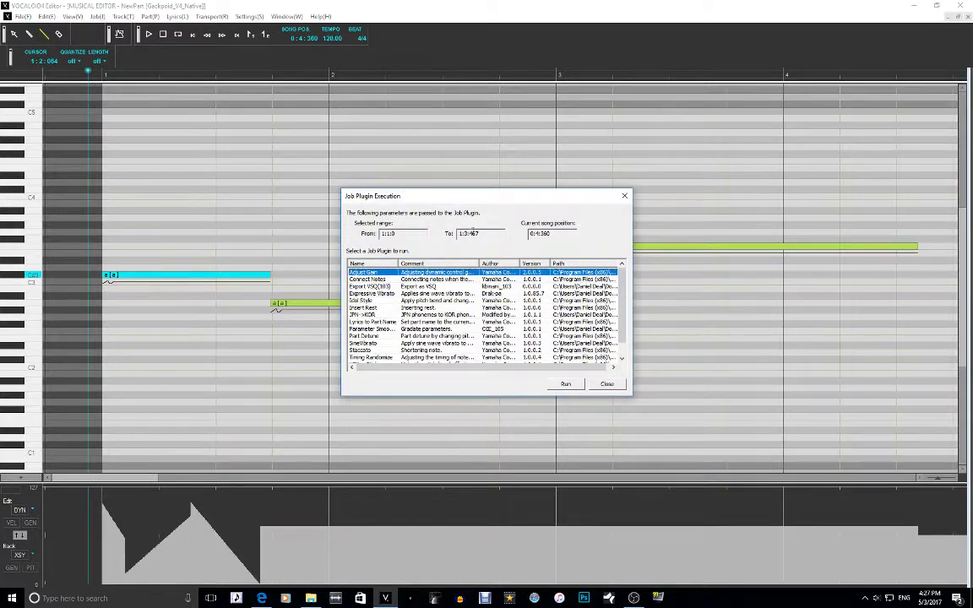
click(566, 384)
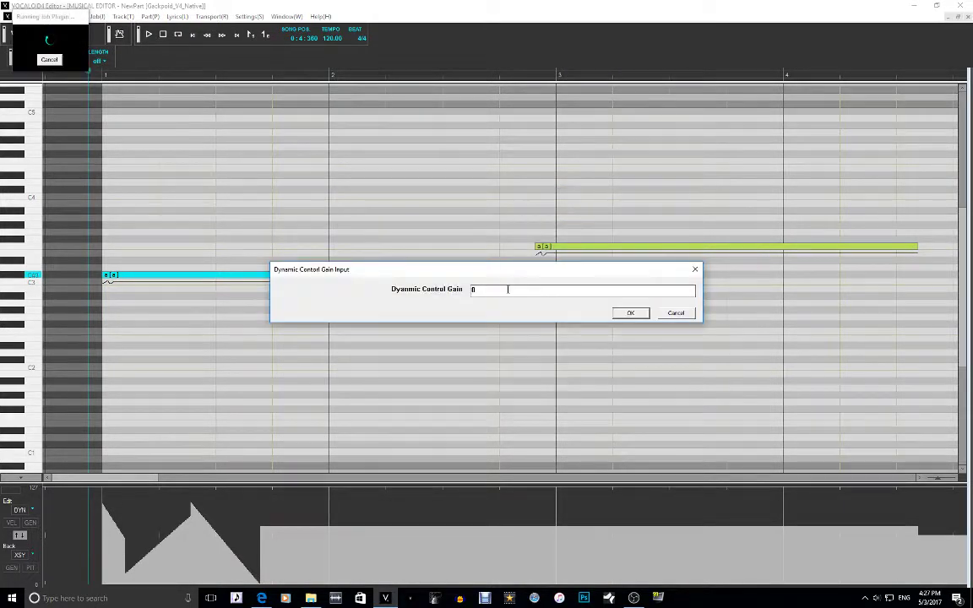
key(Return)
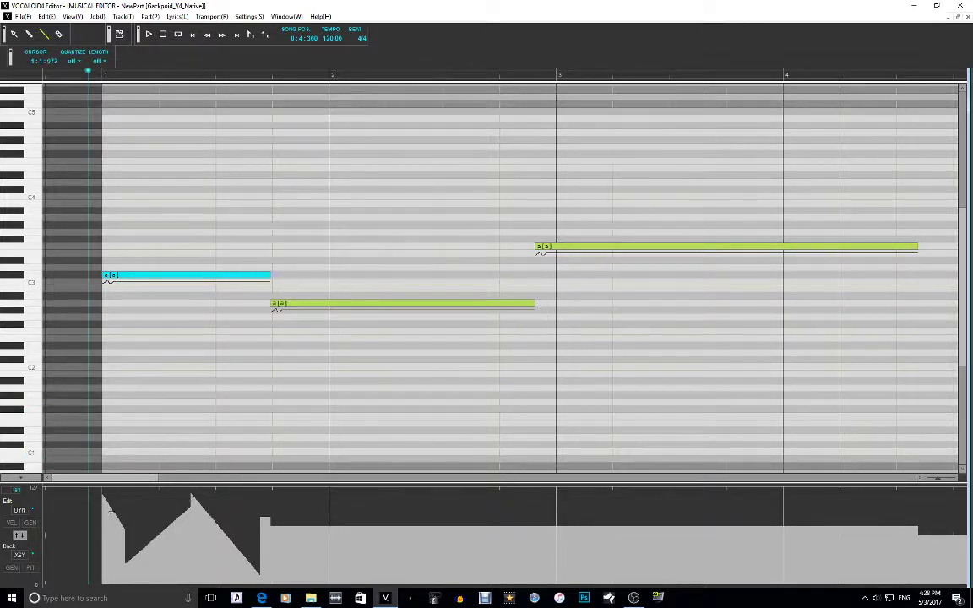
key(ctrl+z)
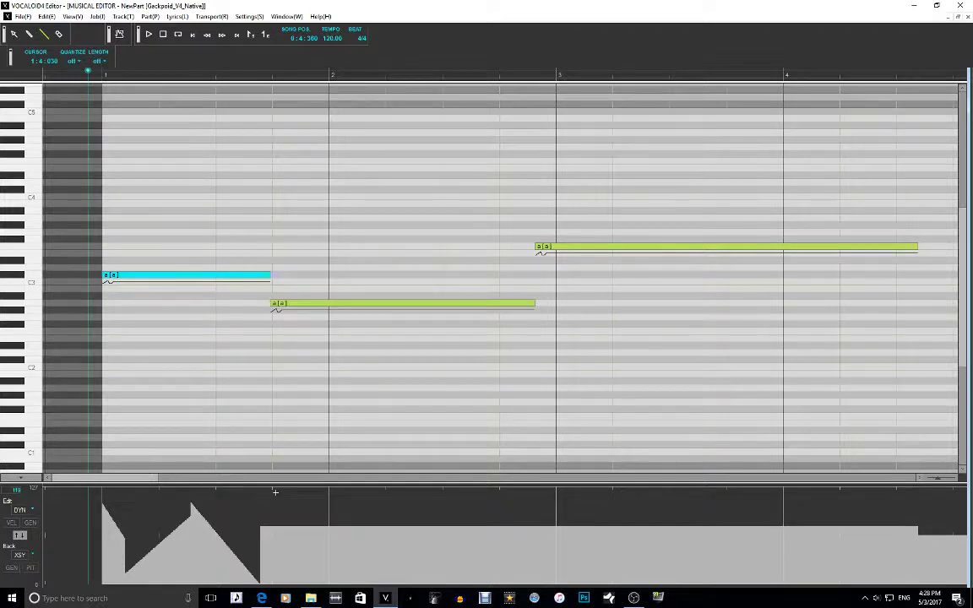
drag(260, 525, 97, 525)
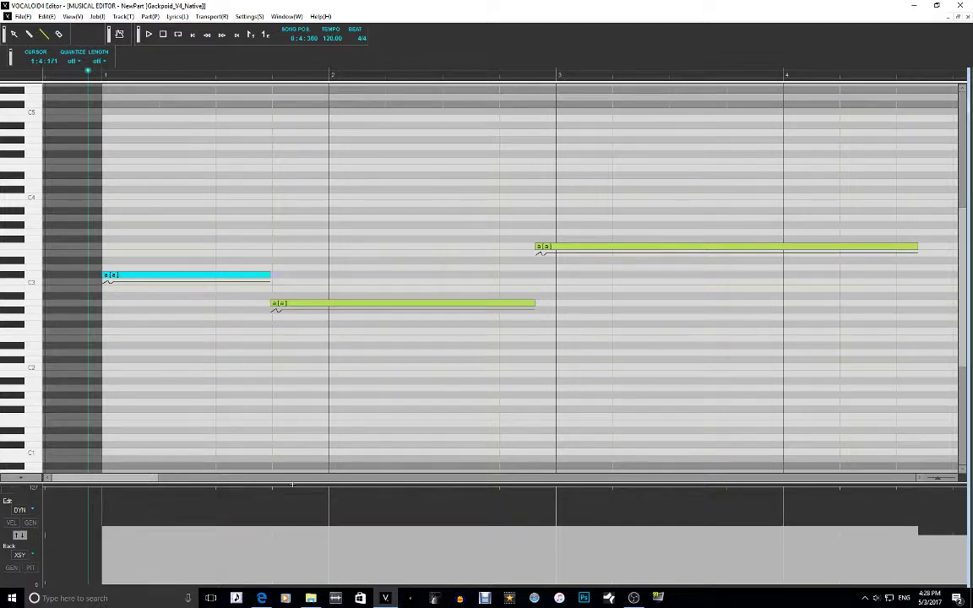
Try to run the Export VSQ(103) job plugin on the first note, and undo the stray note placed in measure 3
key(ctrl+j)
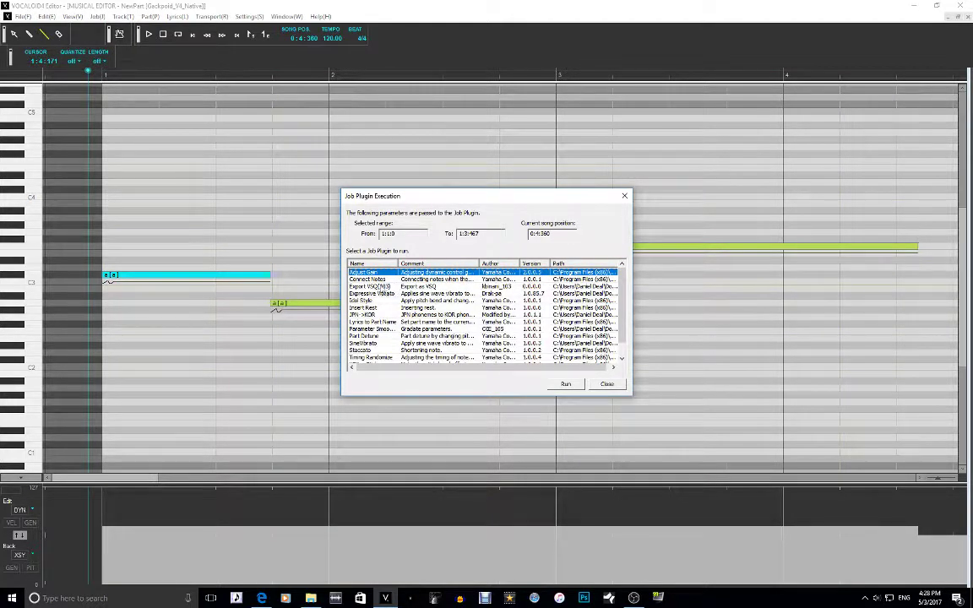
click(380, 286)
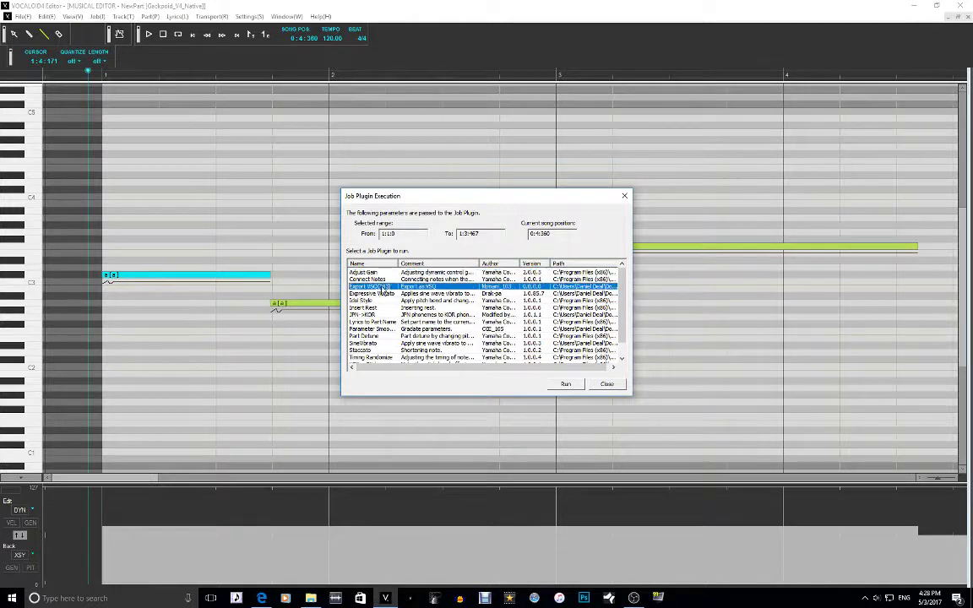
click(564, 383)
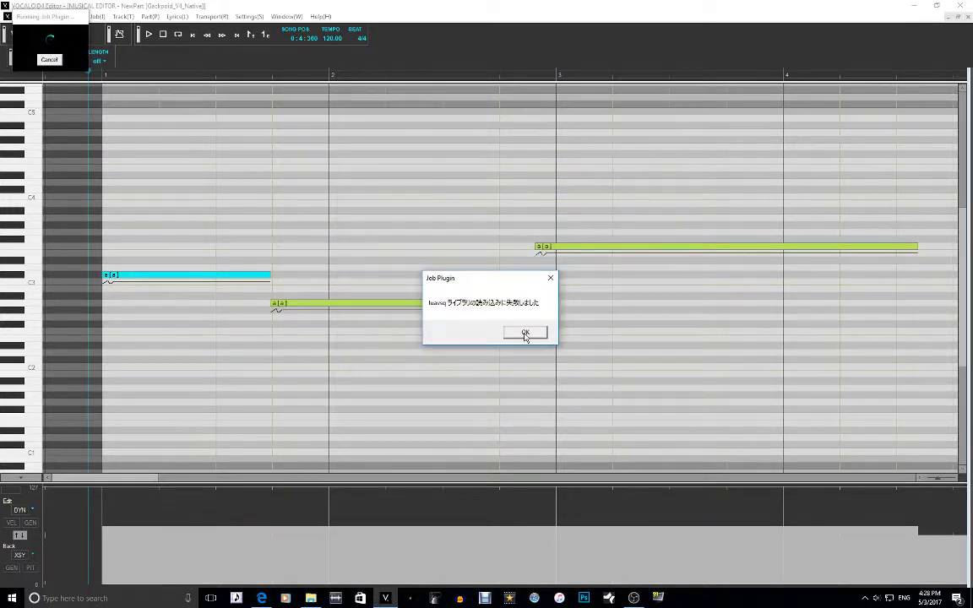
click(526, 332)
click(615, 359)
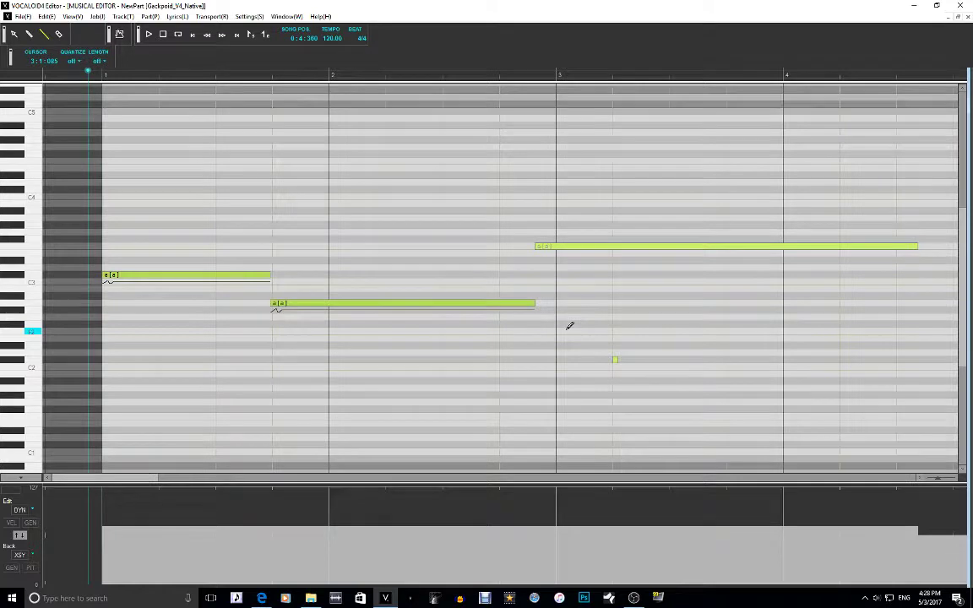
key(ctrl+z)
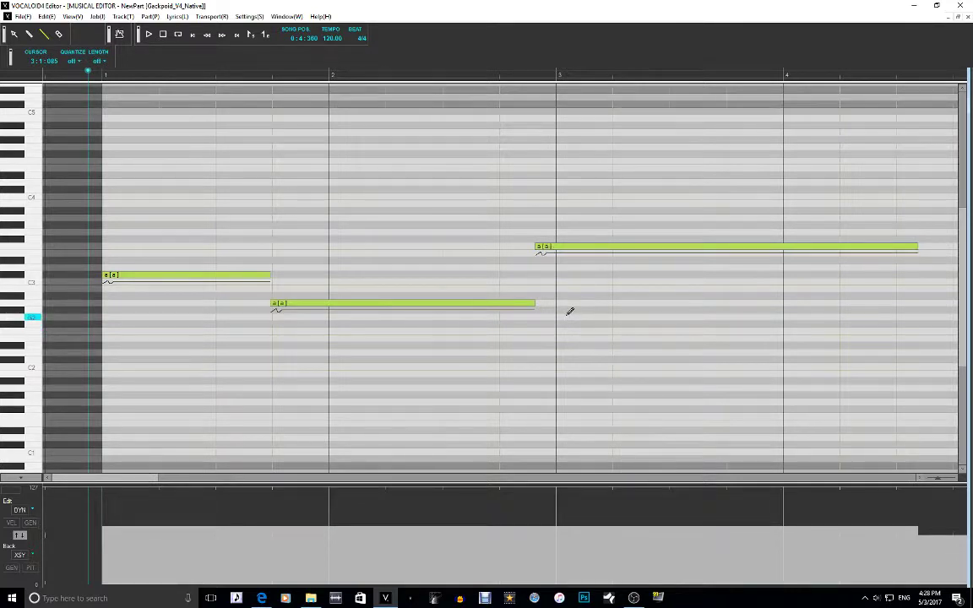
Run the Expressive Vibrato plugin on the whole musical part with Vibrato Phase 10%, Fade-in Length shorter and Fade-out Length longer
key(ctrl+j)
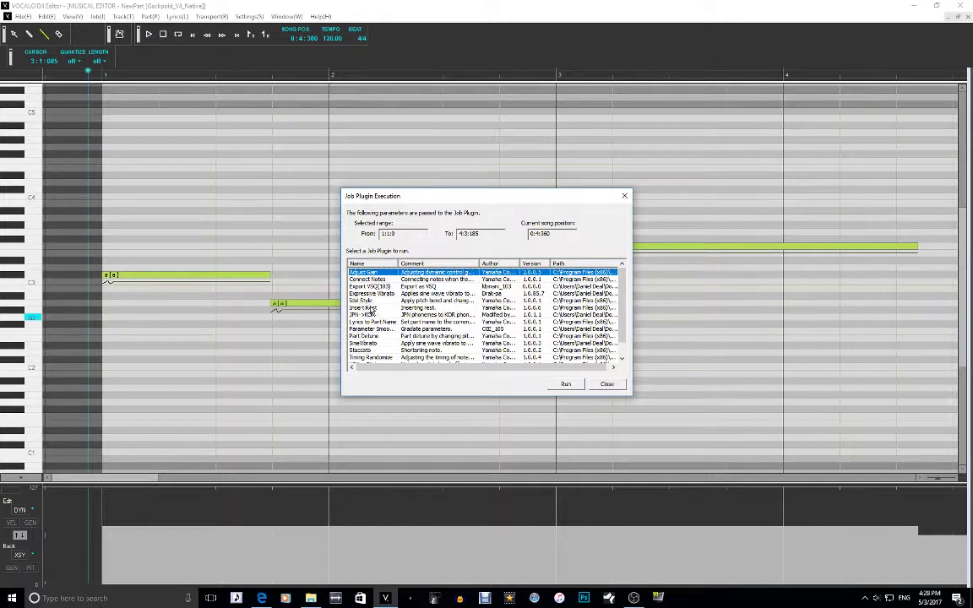
click(380, 293)
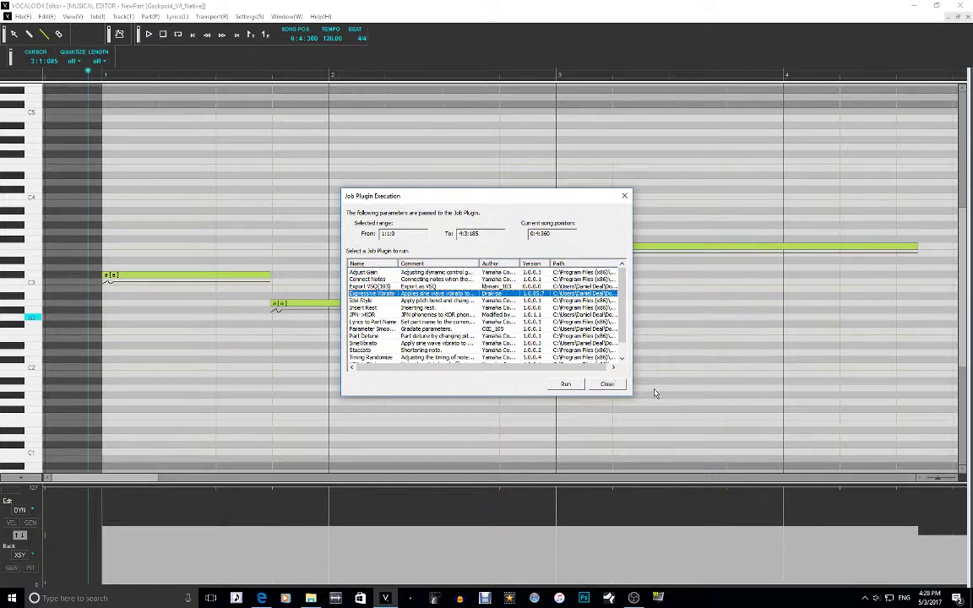
click(565, 386)
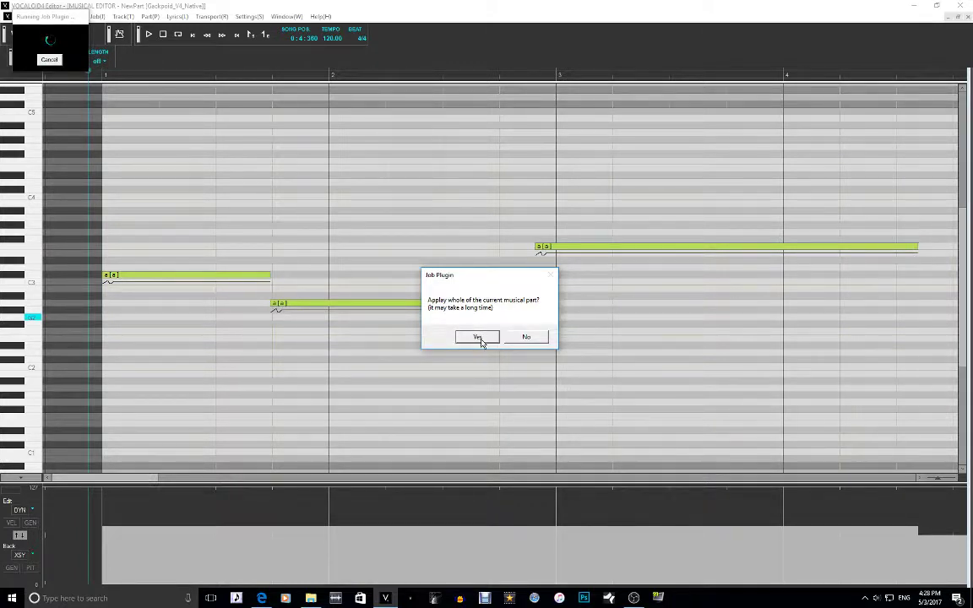
click(479, 339)
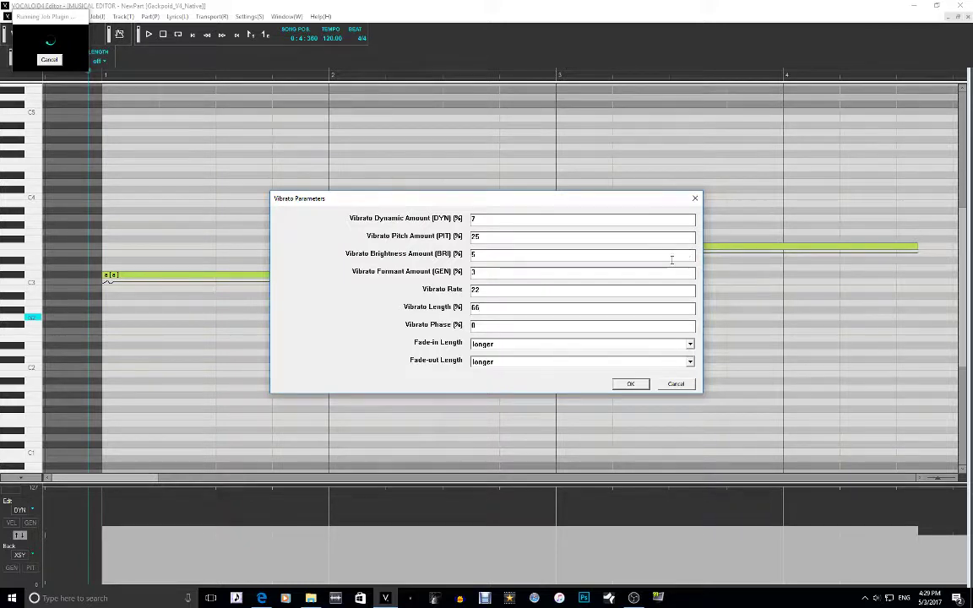
double_click(500, 328)
text(10)
click(503, 347)
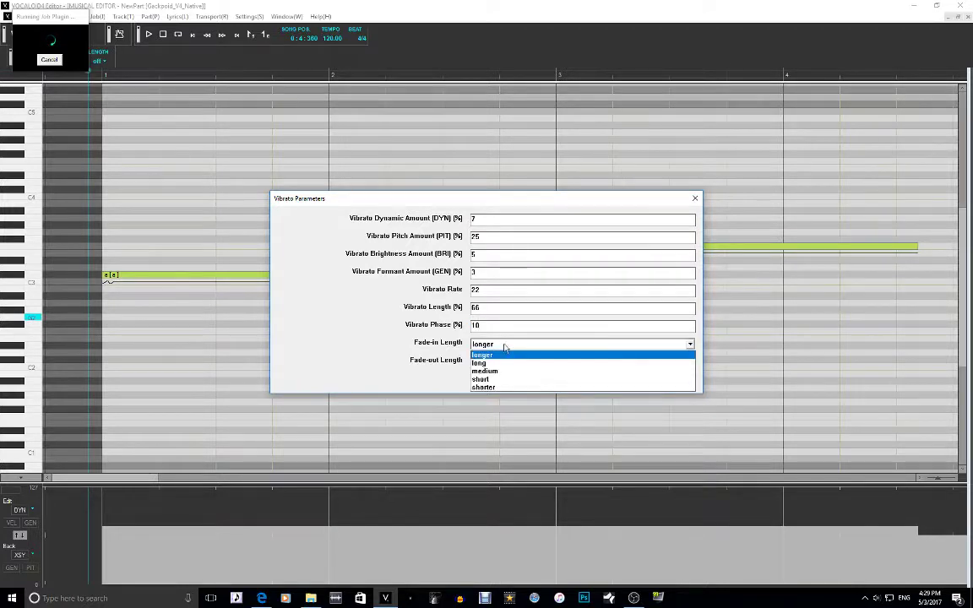
click(507, 388)
click(512, 362)
click(523, 373)
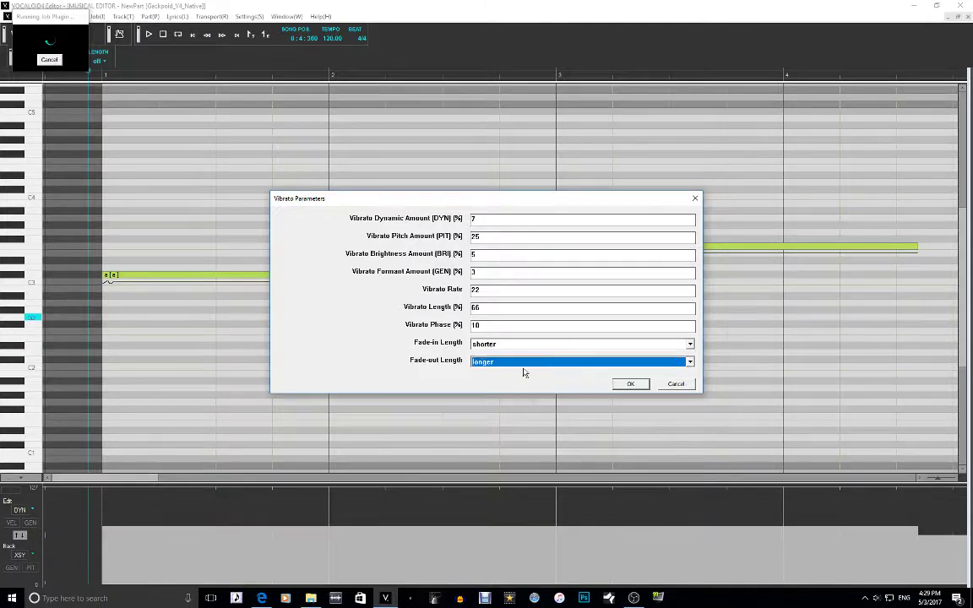
click(631, 385)
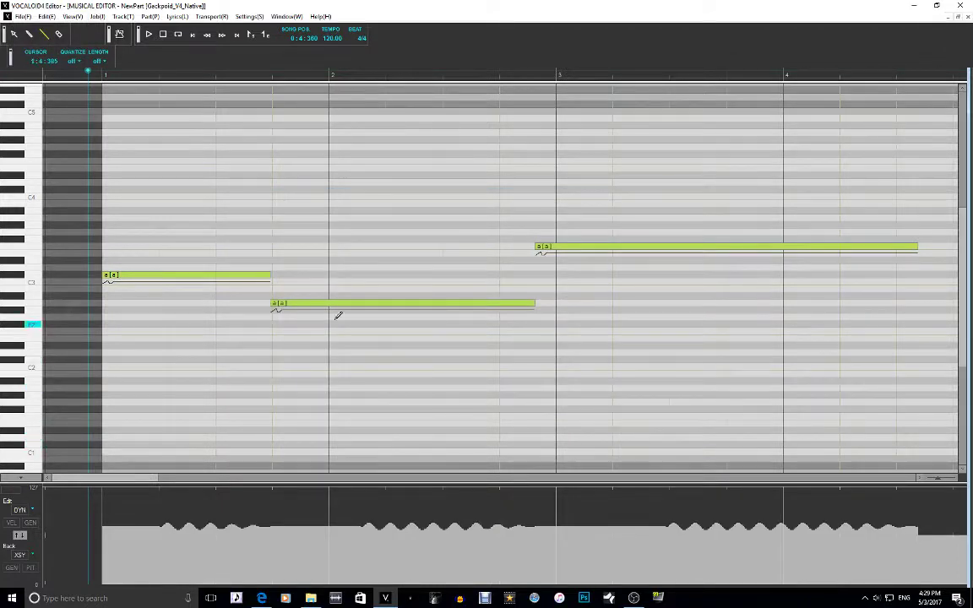
Examine the Pitch Bend, Brightness and Gender Factor curves against the dynamics under the notes, and play back the part
click(20, 555)
click(36, 540)
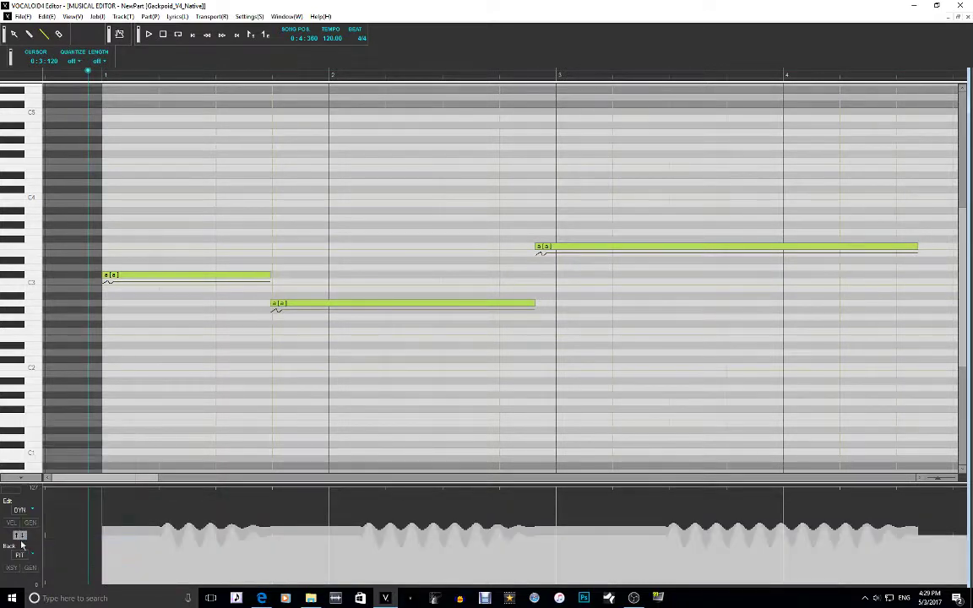
click(19, 536)
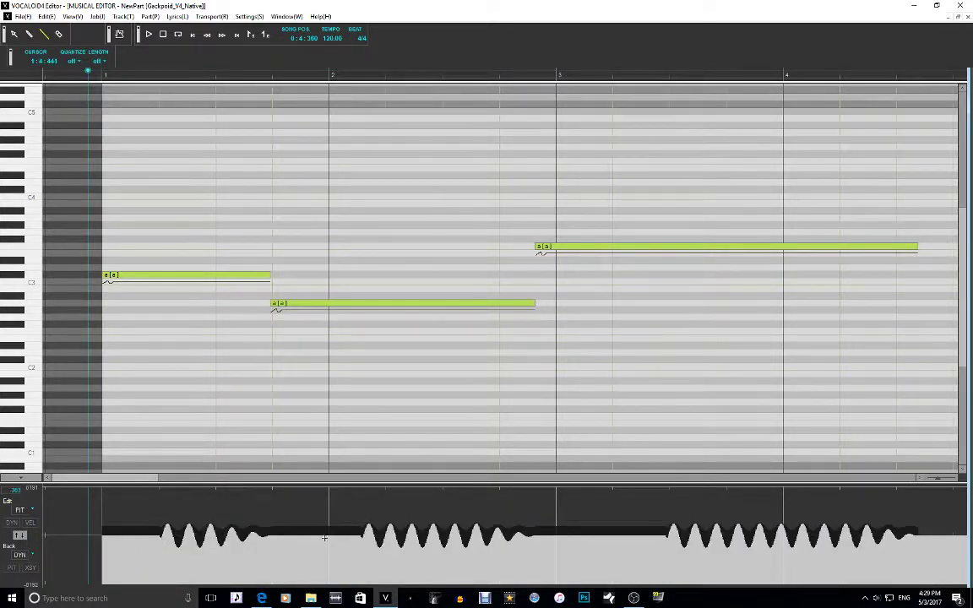
click(19, 537)
click(22, 510)
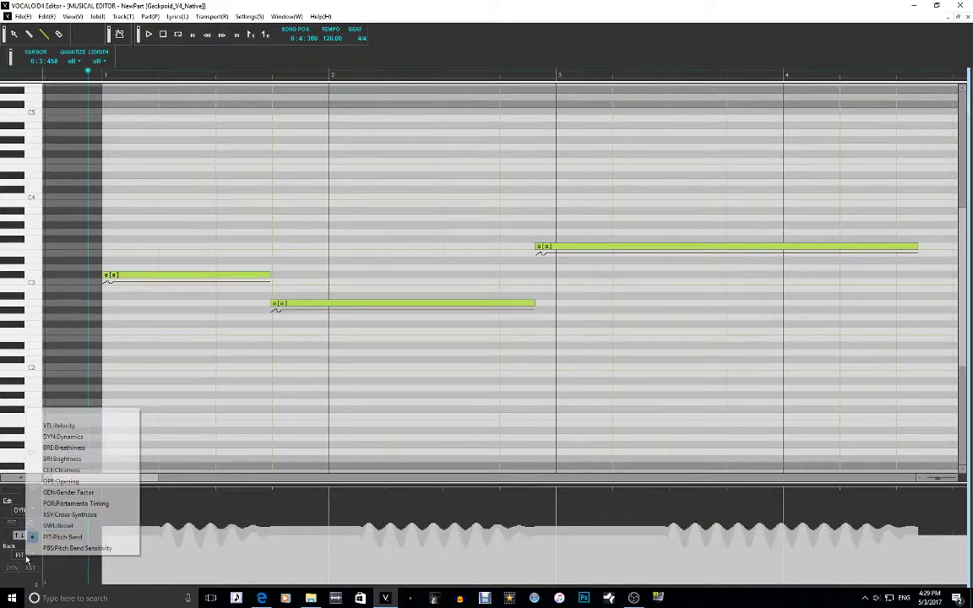
click(94, 462)
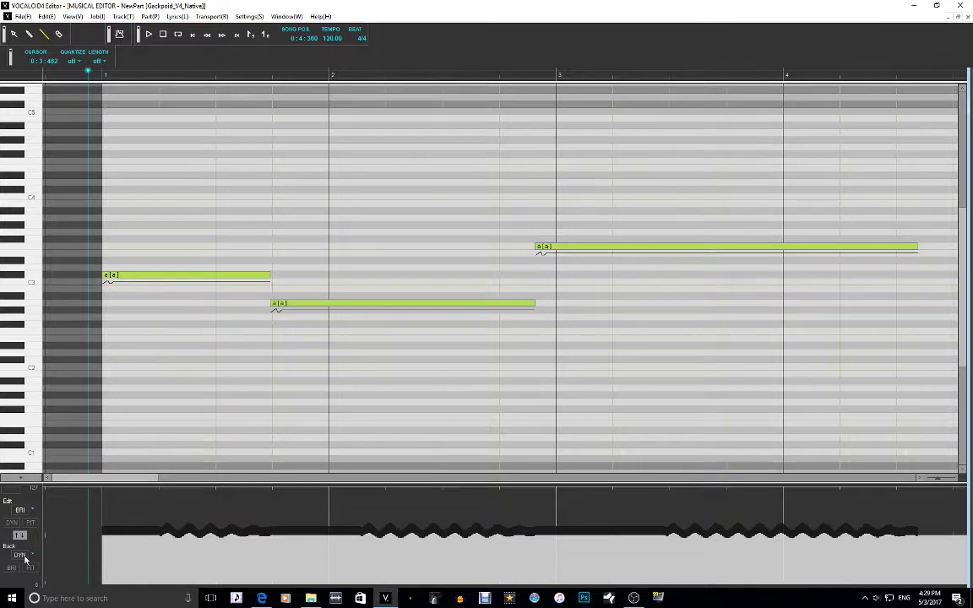
click(20, 506)
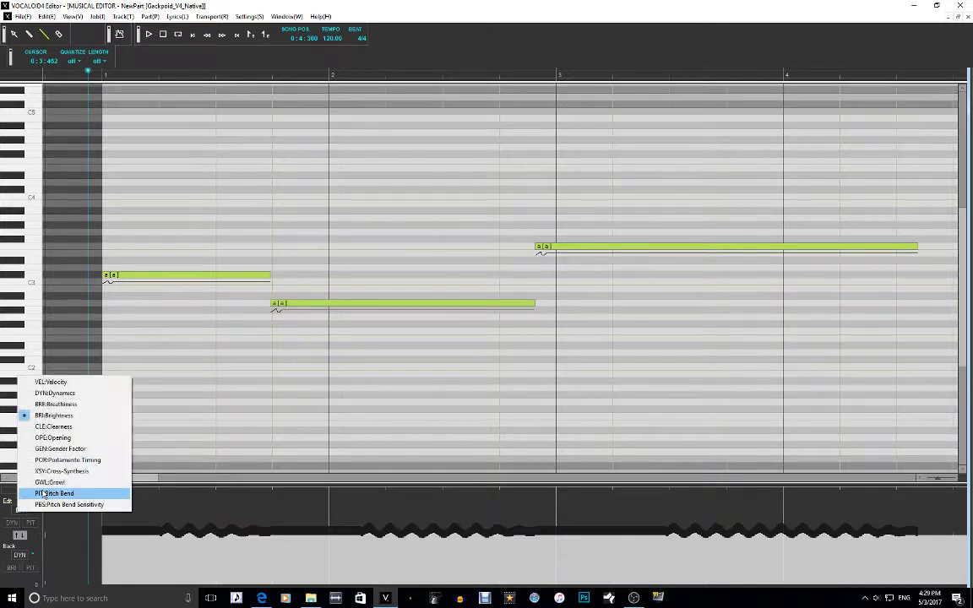
click(88, 451)
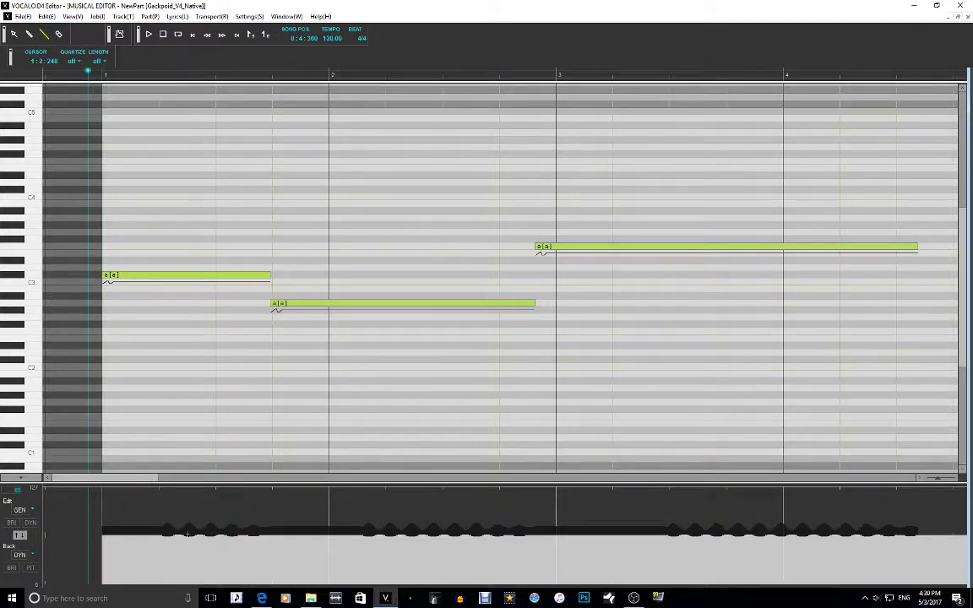
key(space)
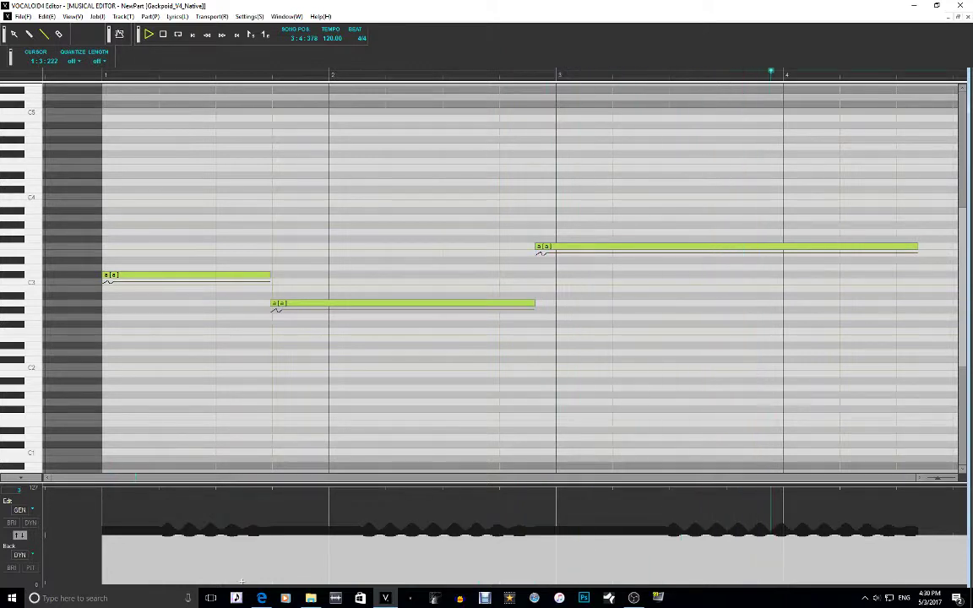
key(space)
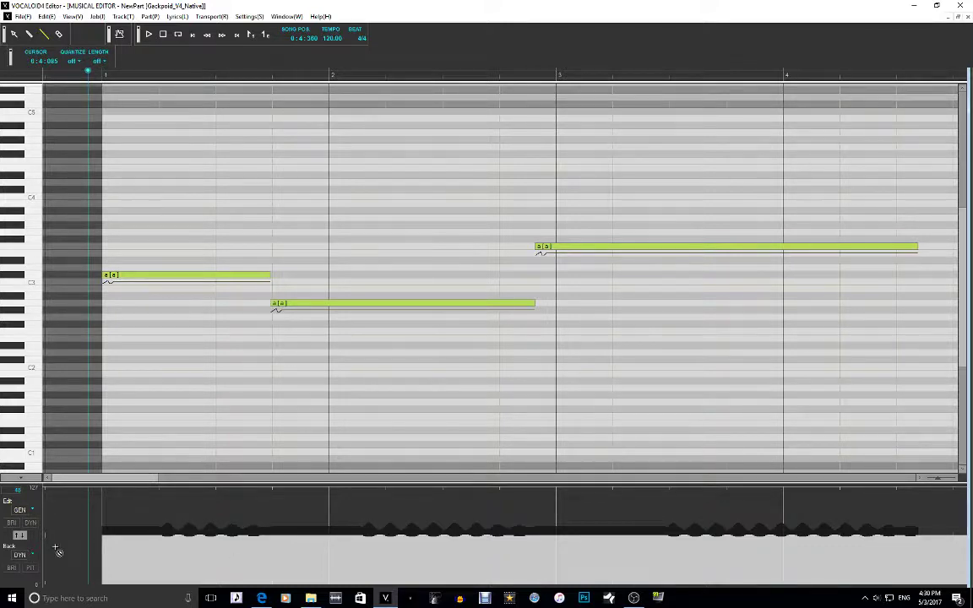
key(ctrl+j)
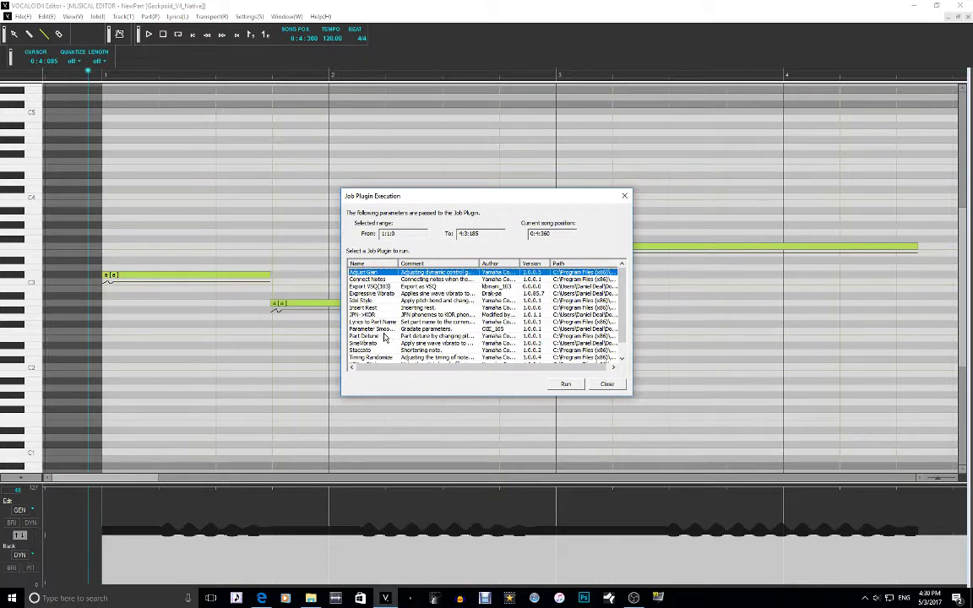
click(384, 328)
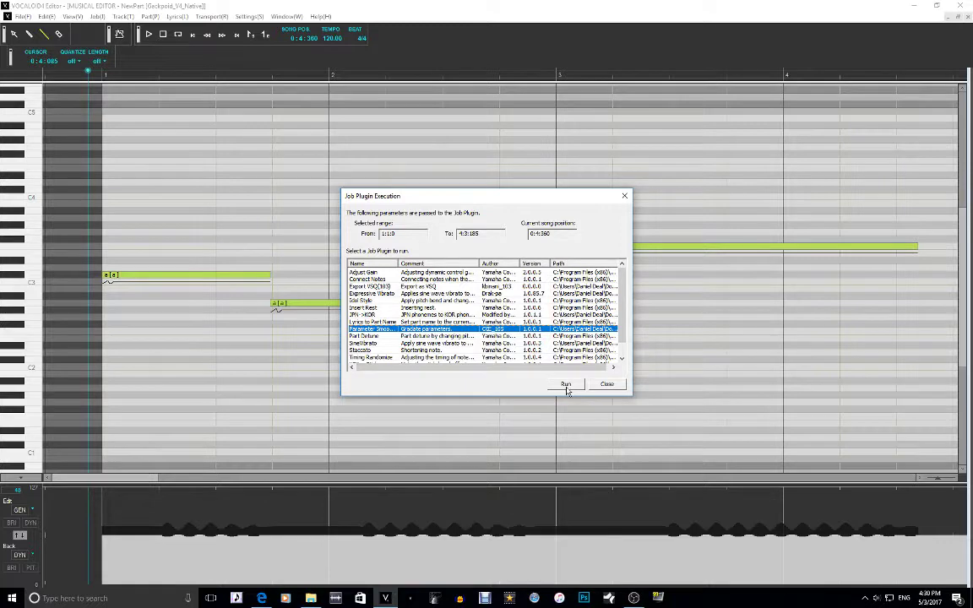
click(595, 385)
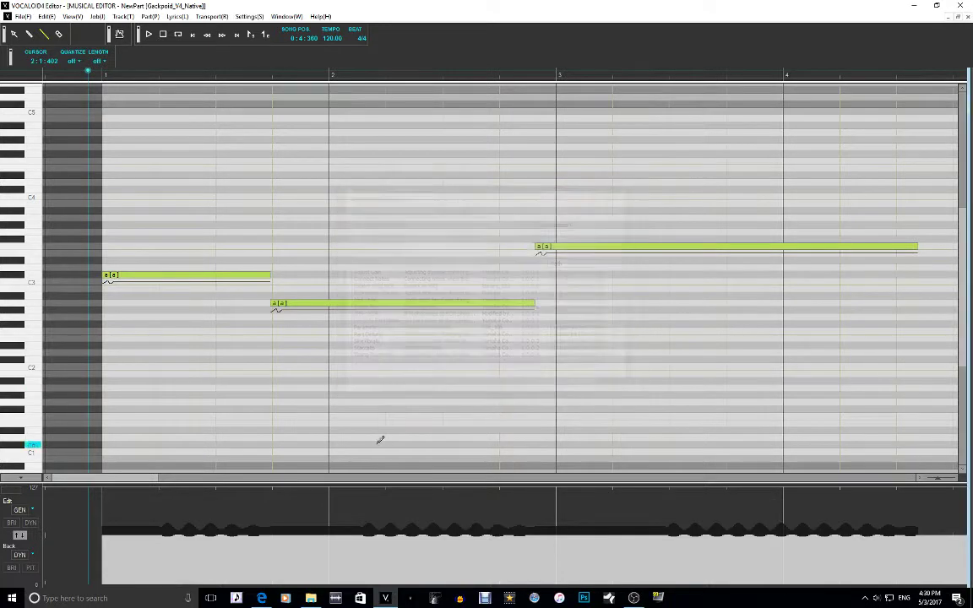
Try the parameter smoothing job plugin on the part's Pitch Bend curve with a blur amount of 9 ticks
click(26, 545)
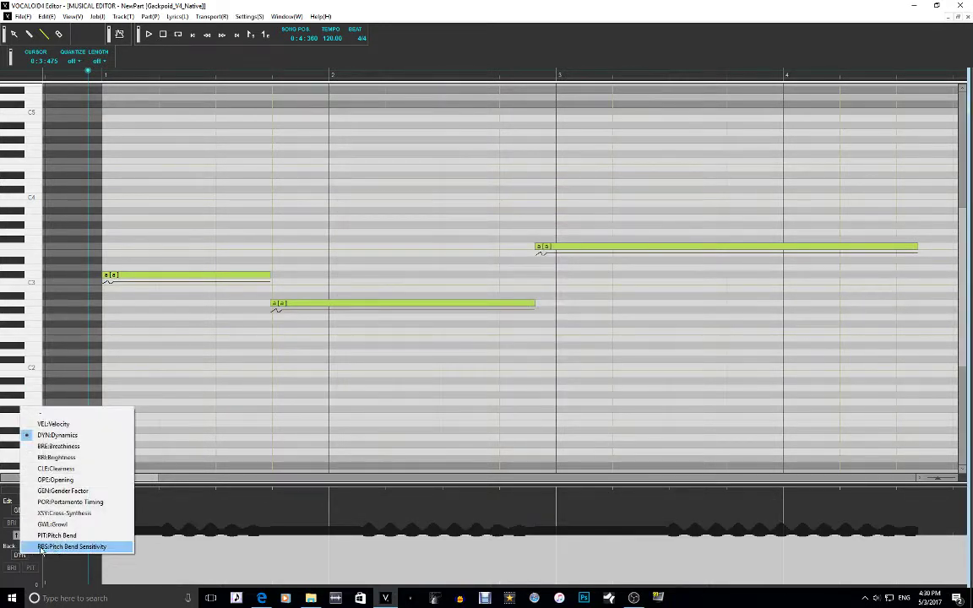
click(24, 533)
click(20, 536)
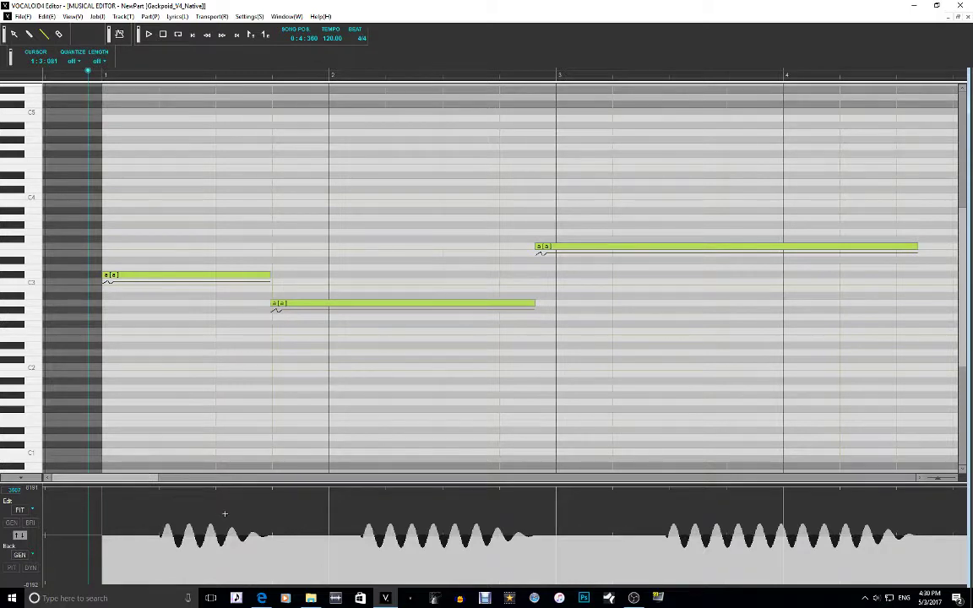
key(ctrl+j)
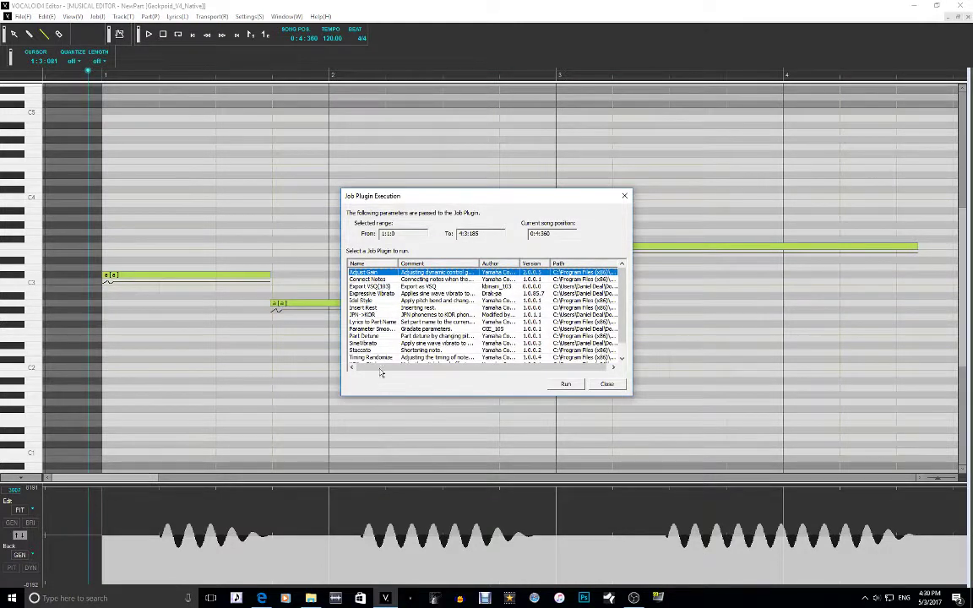
click(417, 332)
click(561, 384)
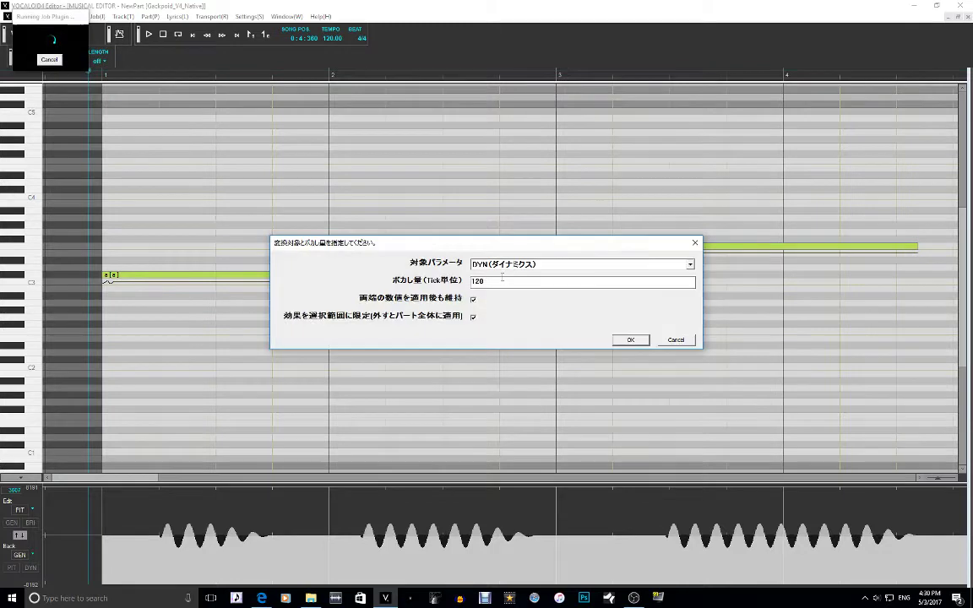
click(507, 264)
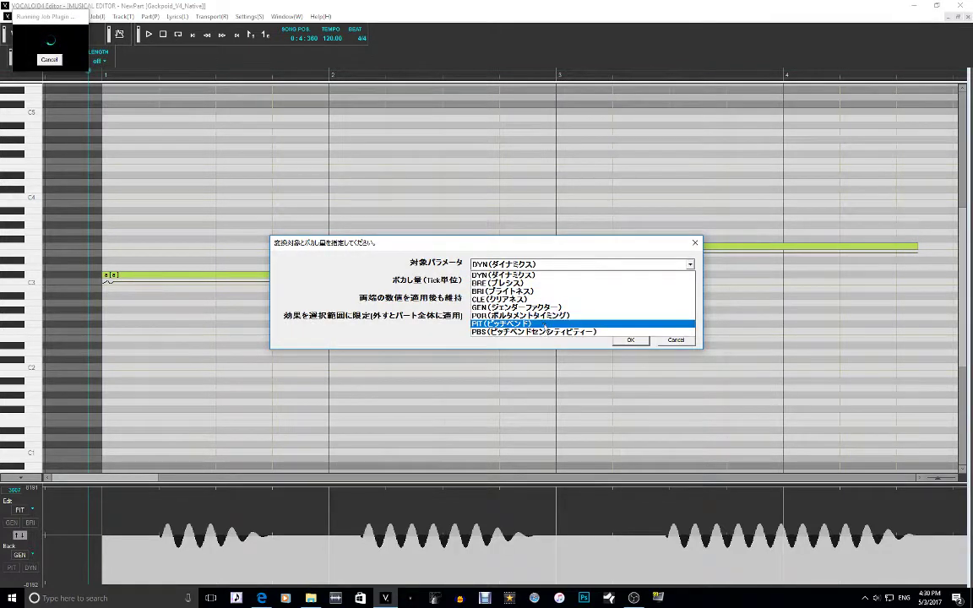
click(546, 326)
key(Tab)
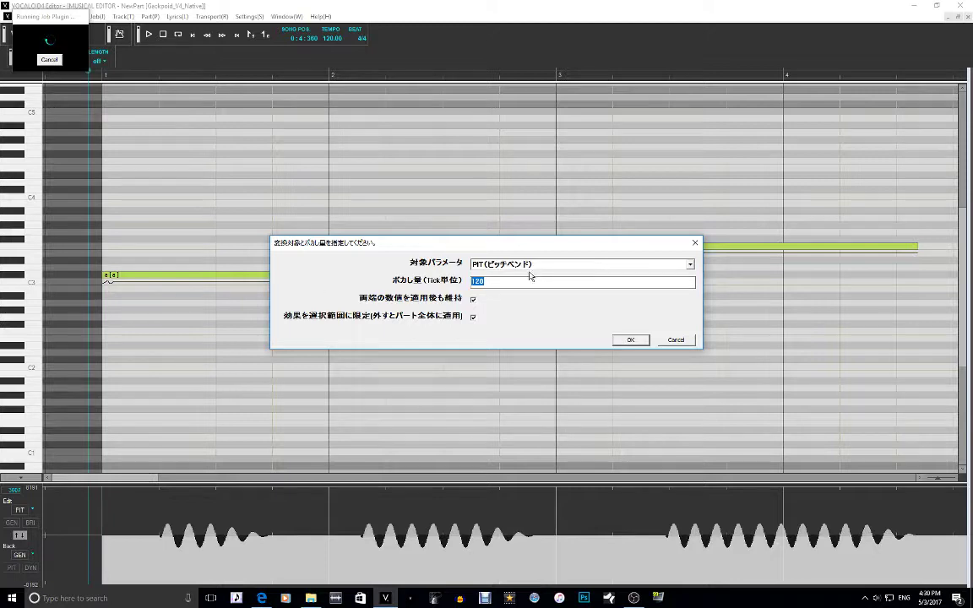
text(9)
key(Return)
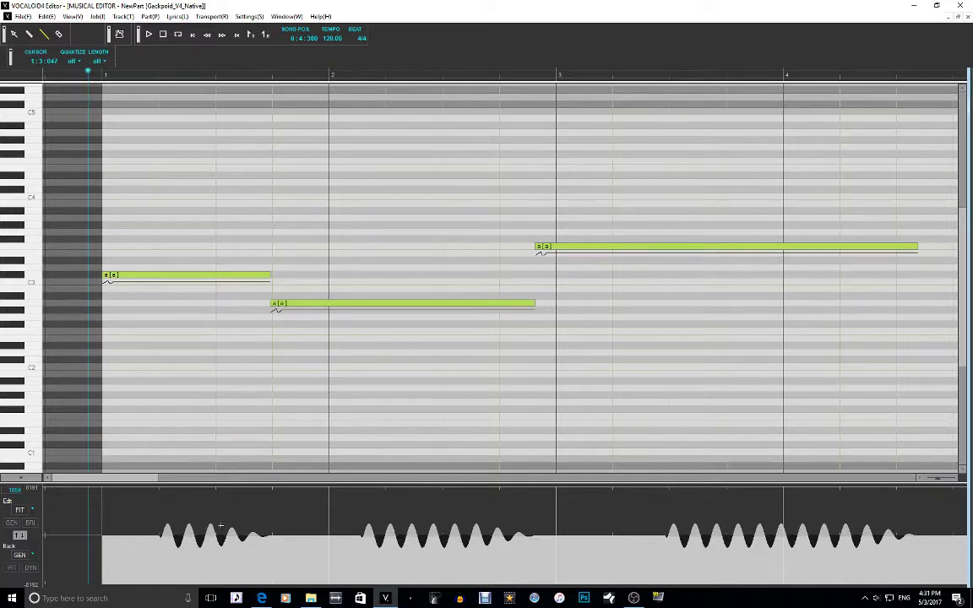
Try the parameter smoothing job plugin on the part's Dynamics curve, with Pitch Bend shown as the background curve
click(24, 556)
click(59, 394)
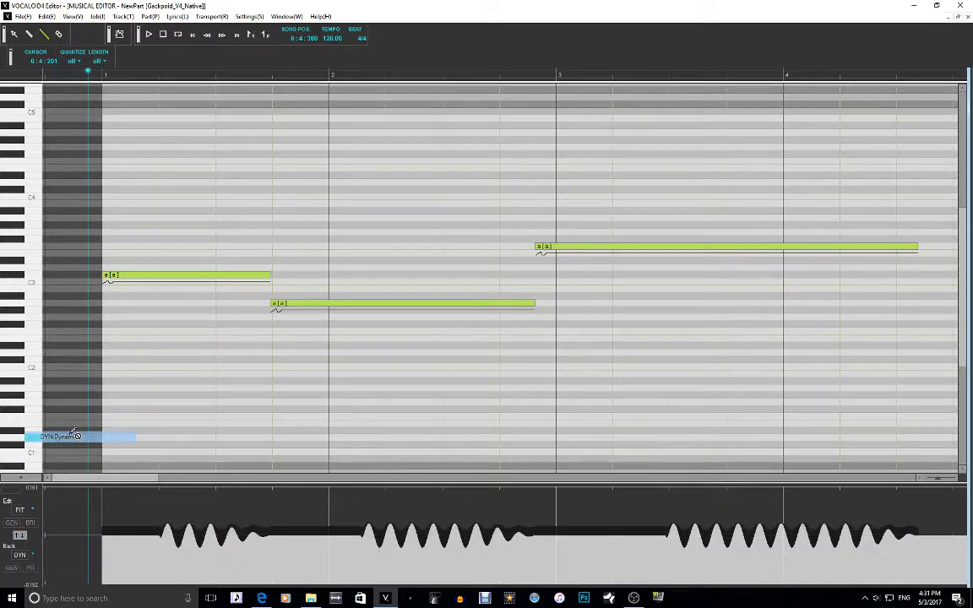
click(20, 534)
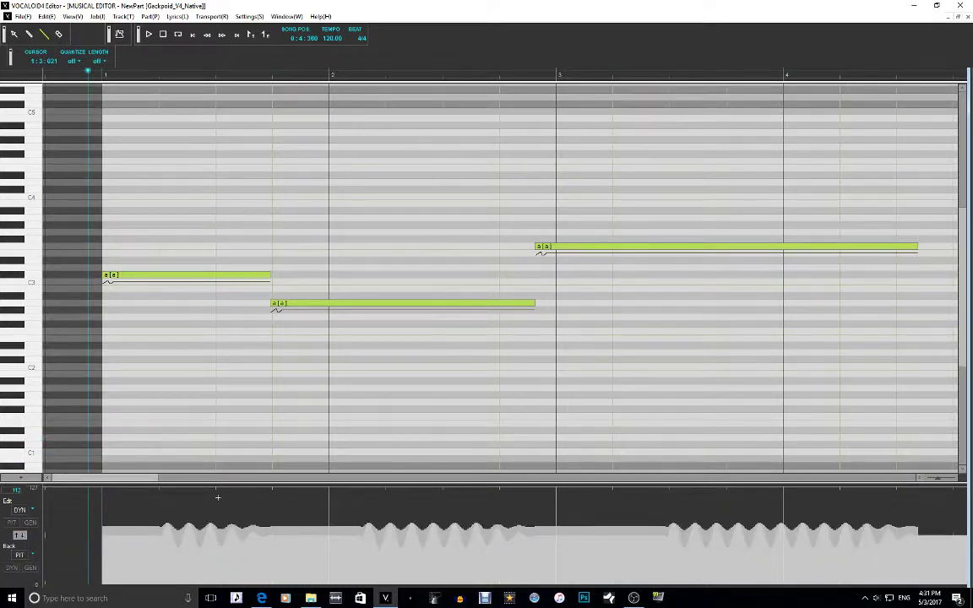
key(ctrl+j)
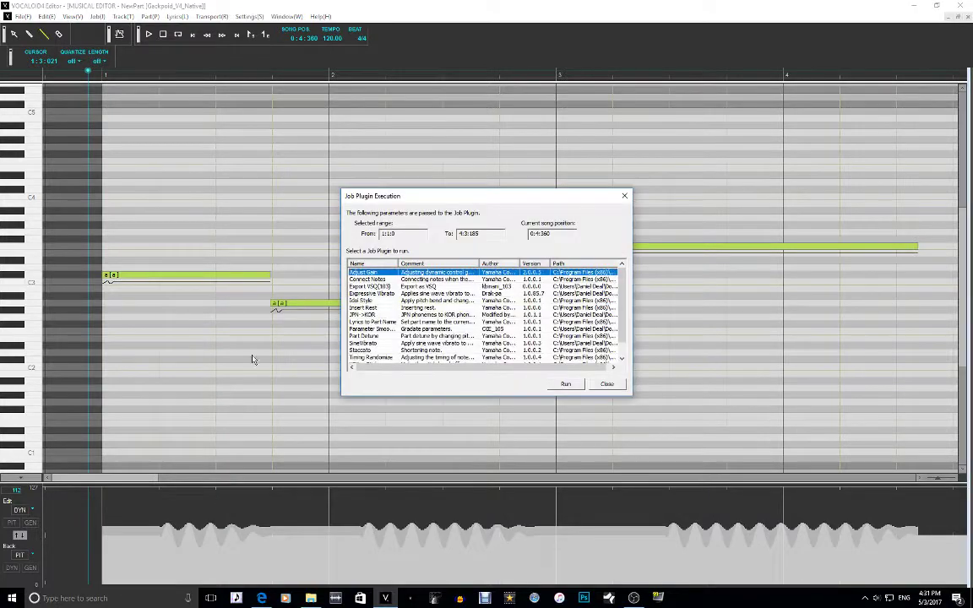
click(392, 330)
click(560, 384)
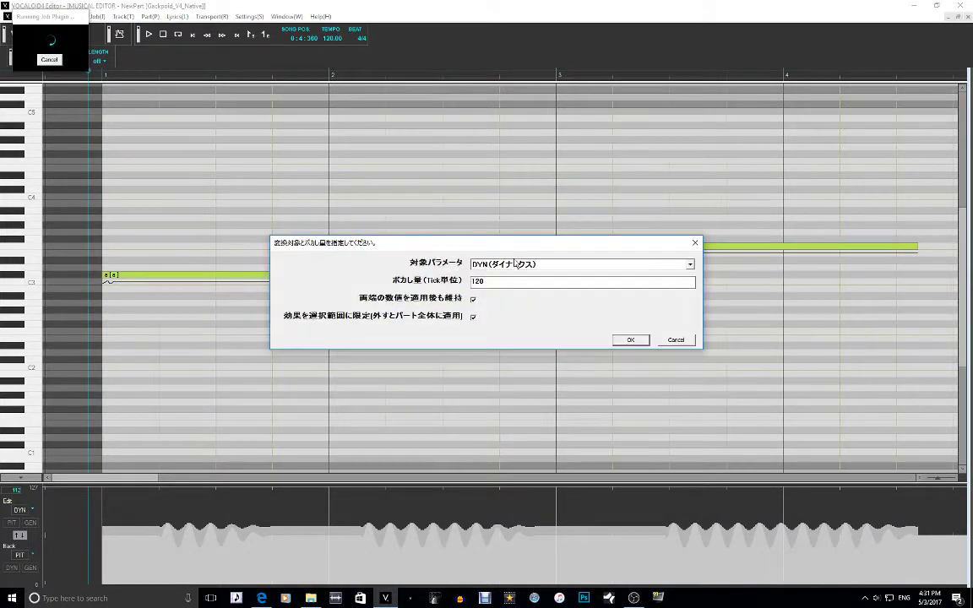
click(513, 263)
click(513, 274)
key(Tab)
key(Return)
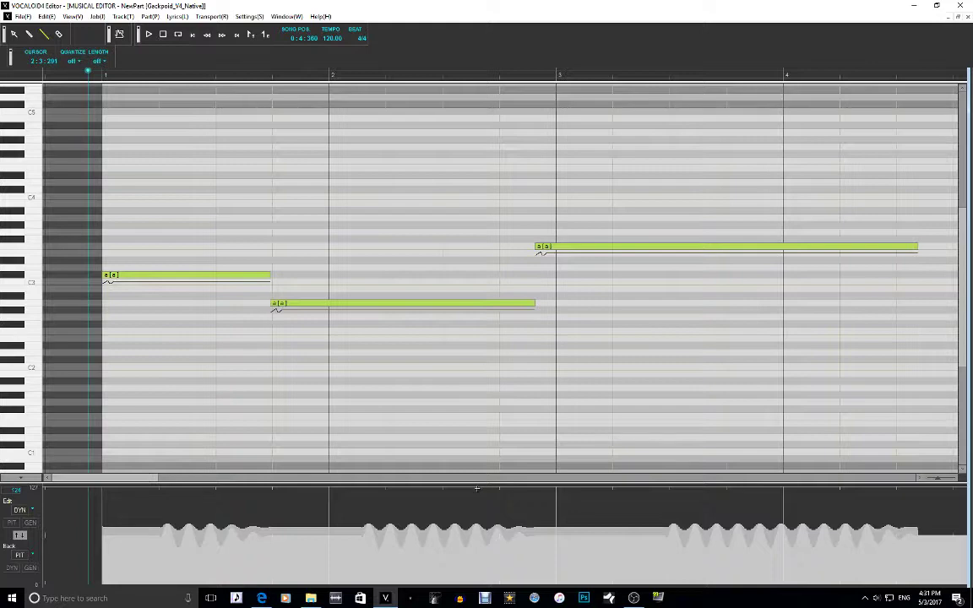
Examine the Cross-Synthesis curve, return to Dynamics with Cross-Synthesis in the background, and play back the notes
click(19, 510)
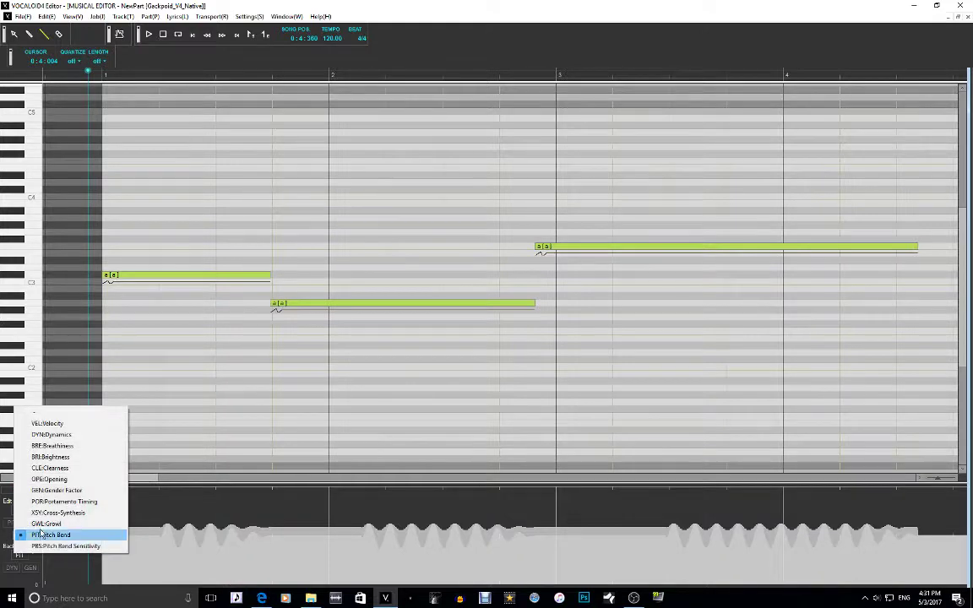
click(84, 512)
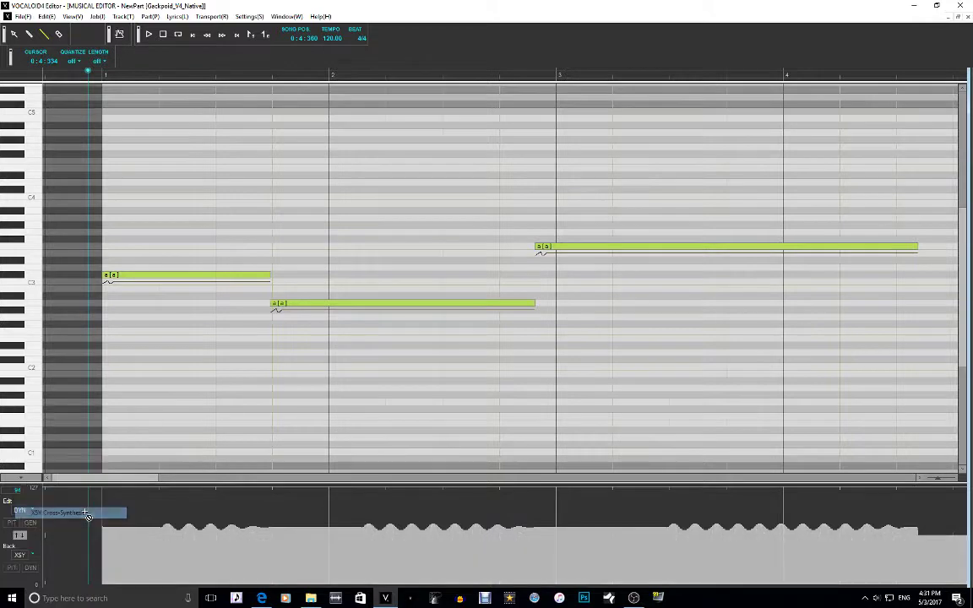
click(20, 535)
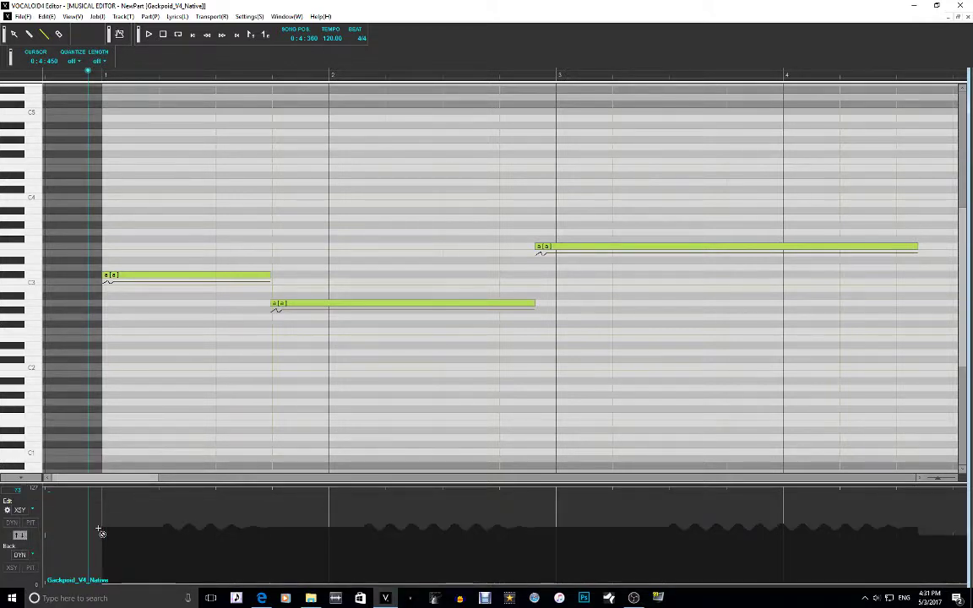
click(23, 537)
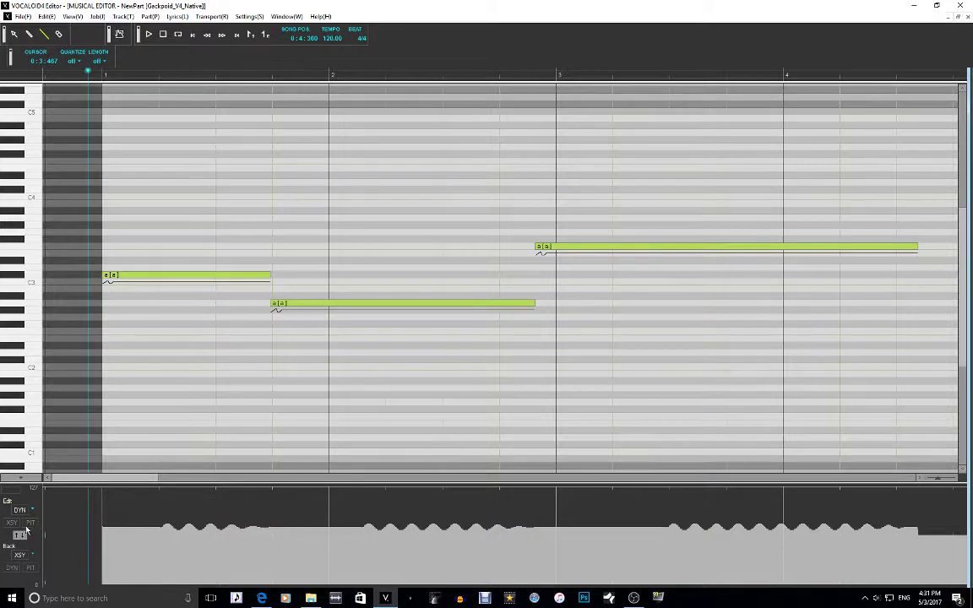
key(space)
Undo the parameter smoothing, the expressive vibrato and the connection between the first two notes
key(ctrl+z)
key(ctrl+z)
key(ctrl+z)
key(ctrl+z)
key(ctrl+z)
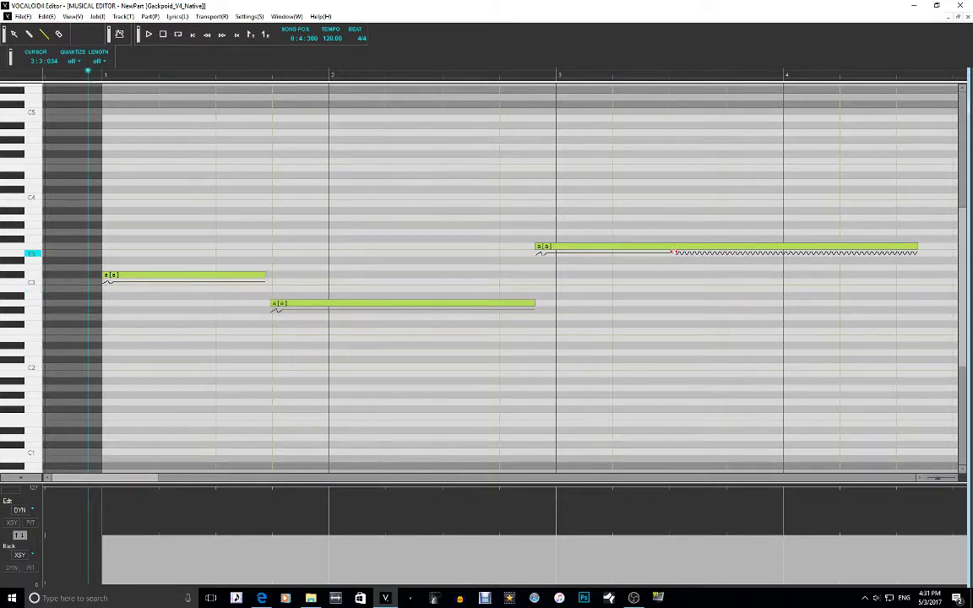
Remove the vibrato from the third note and dismiss the save dialog without saving
drag(674, 251, 958, 251)
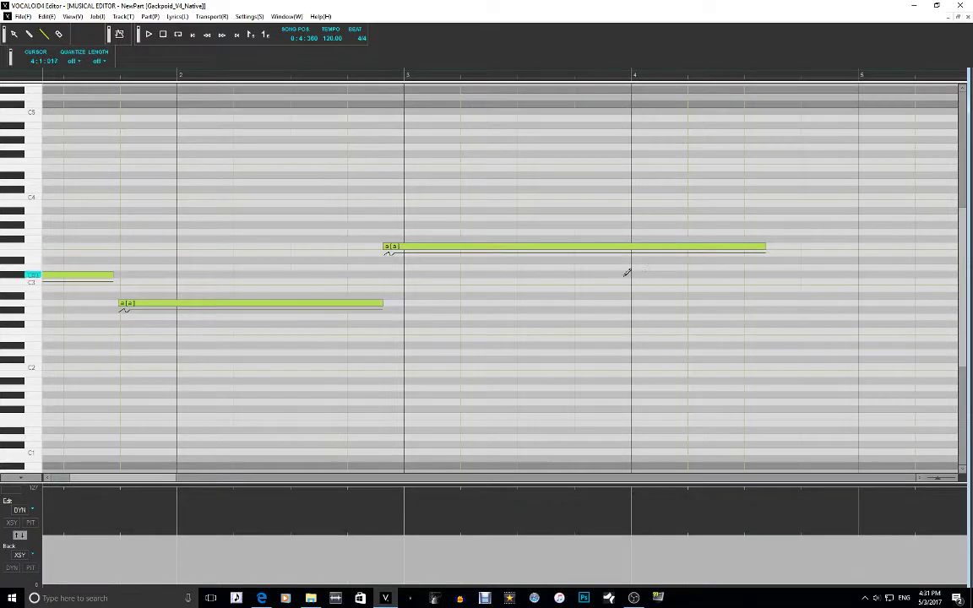
key(ctrl+s)
click(960, 7)
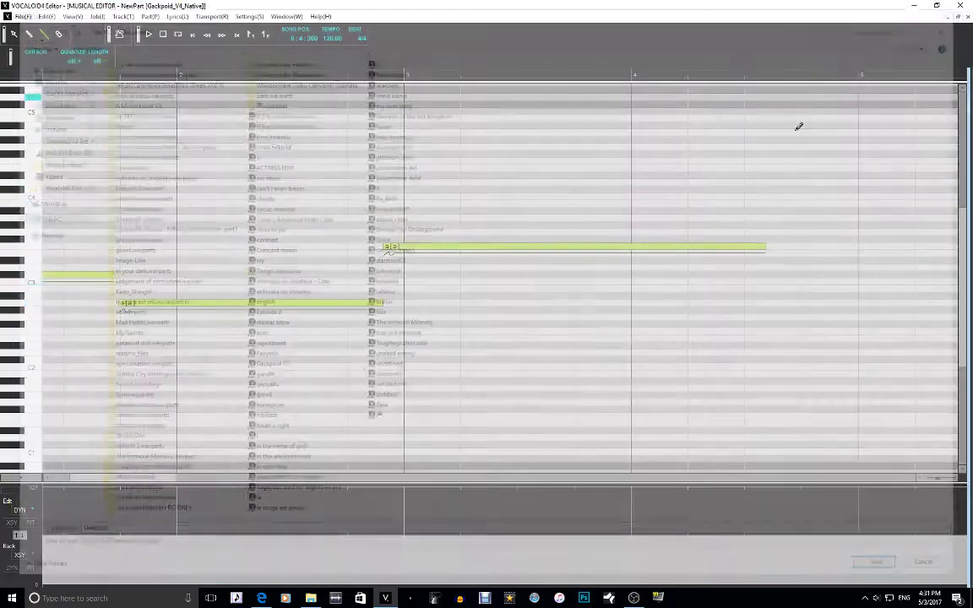
scroll(96, 479, left, 3)
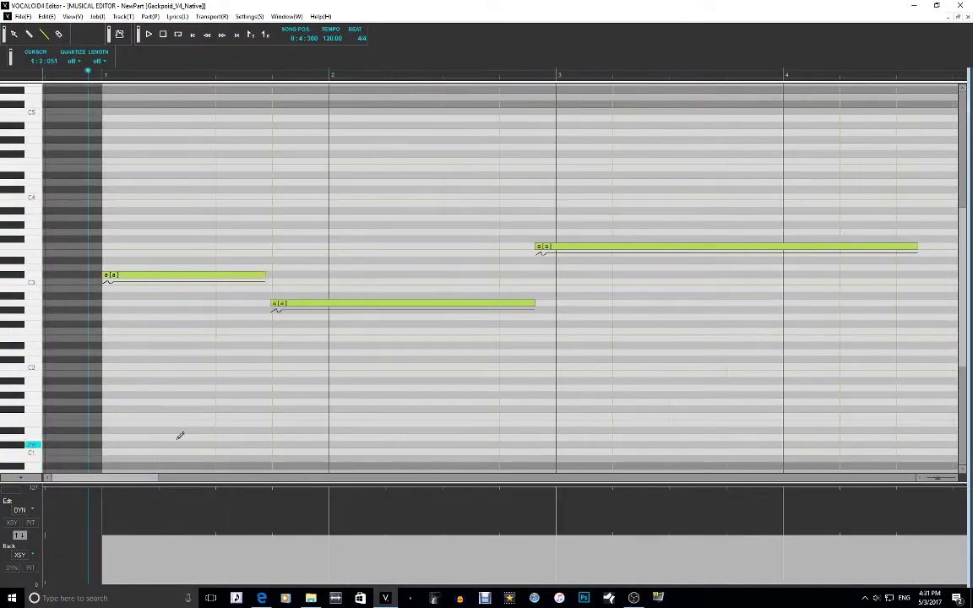
Apply the Idol Style job plugin to the part with a note duration threshold of 700 ticks and a pitch bend sensitivity of 12
key(ctrl+j)
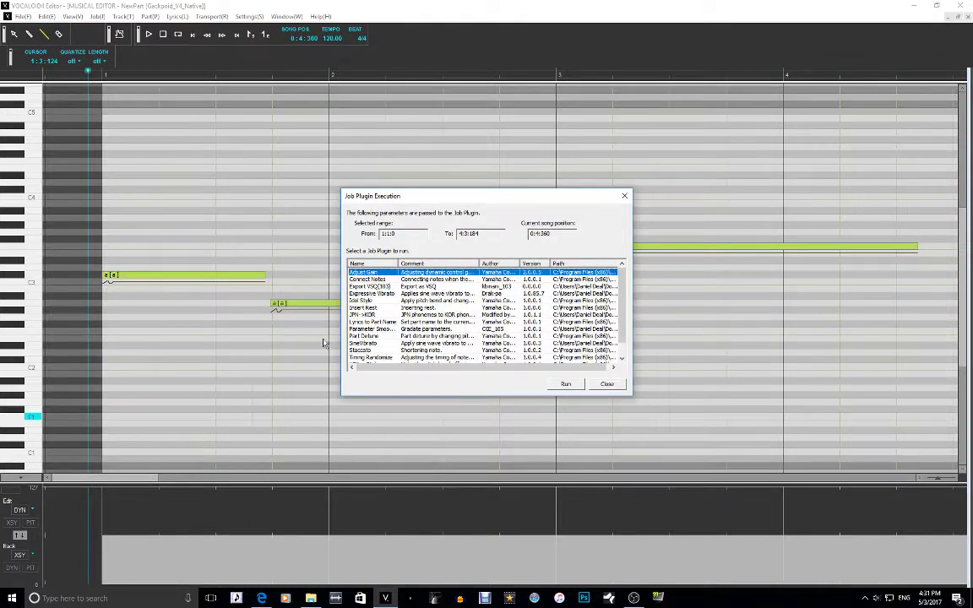
click(386, 301)
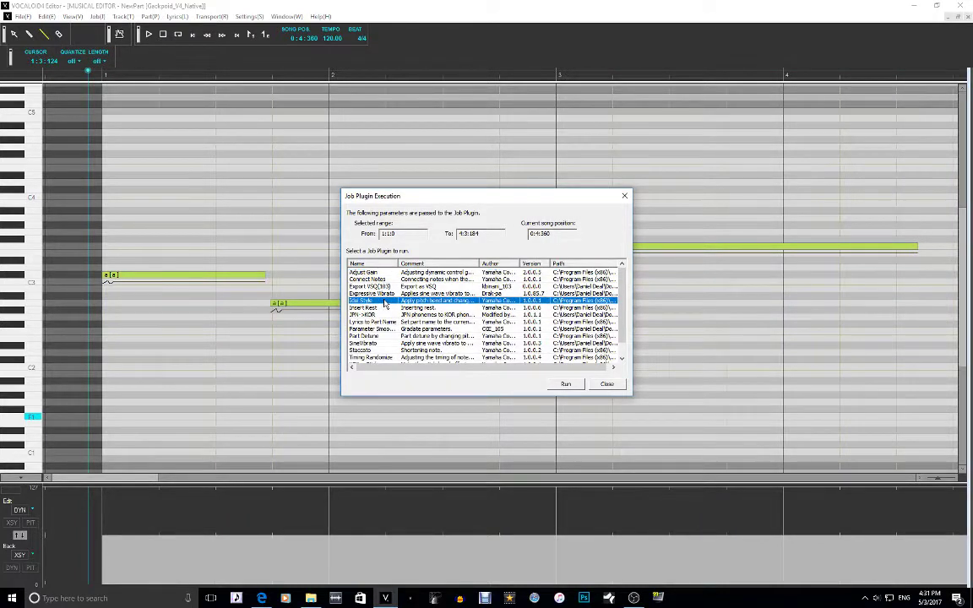
click(567, 385)
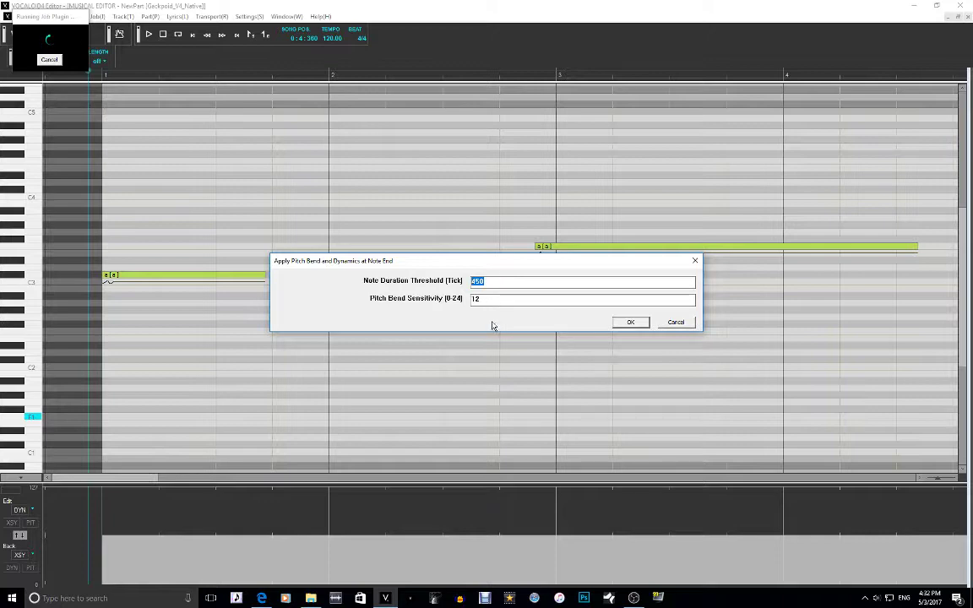
text(700)
key(Tab)
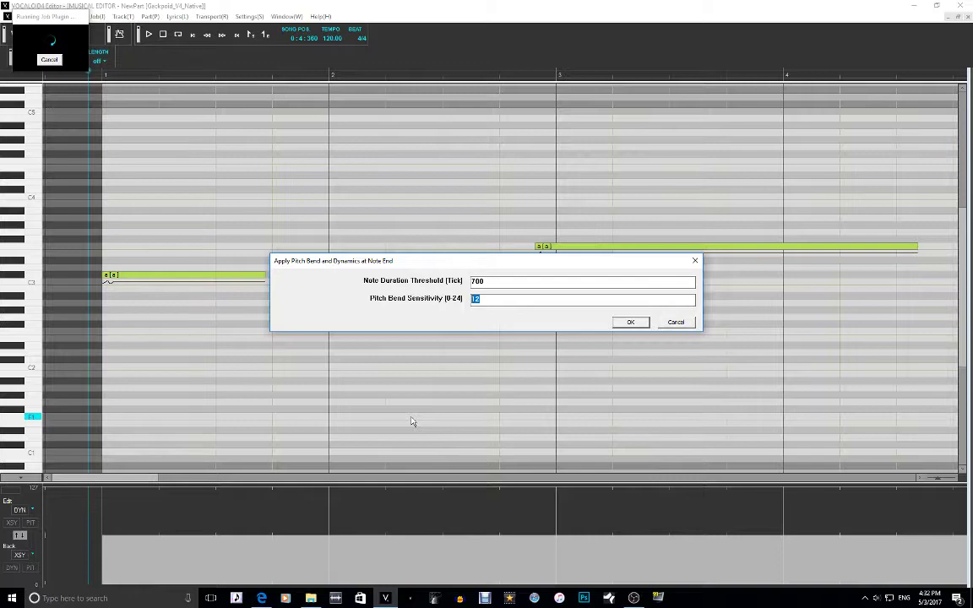
click(630, 321)
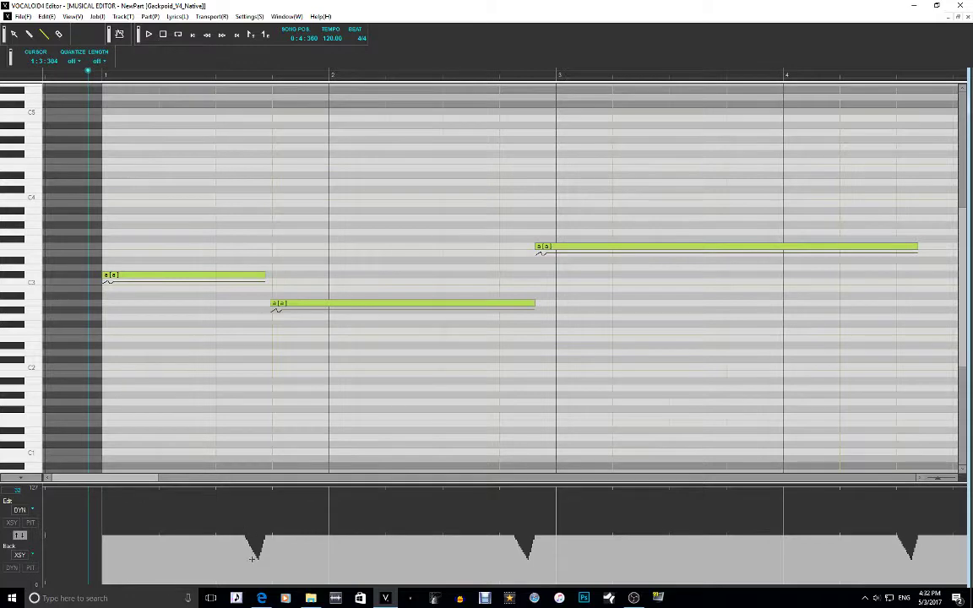
Set Pitch Bend as the background curve and swap it with Dynamics so Pitch Bend is the edited curve
click(19, 556)
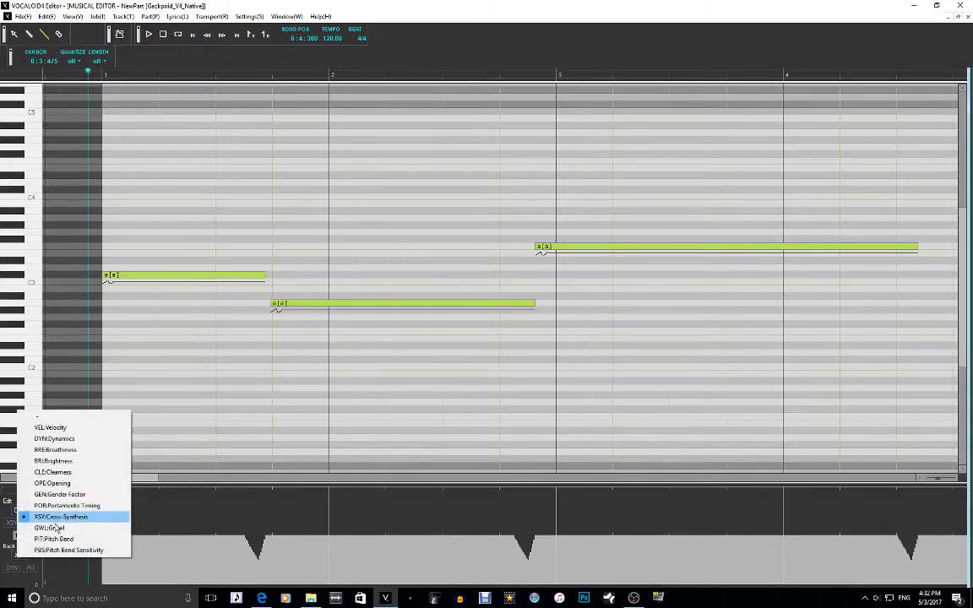
click(65, 541)
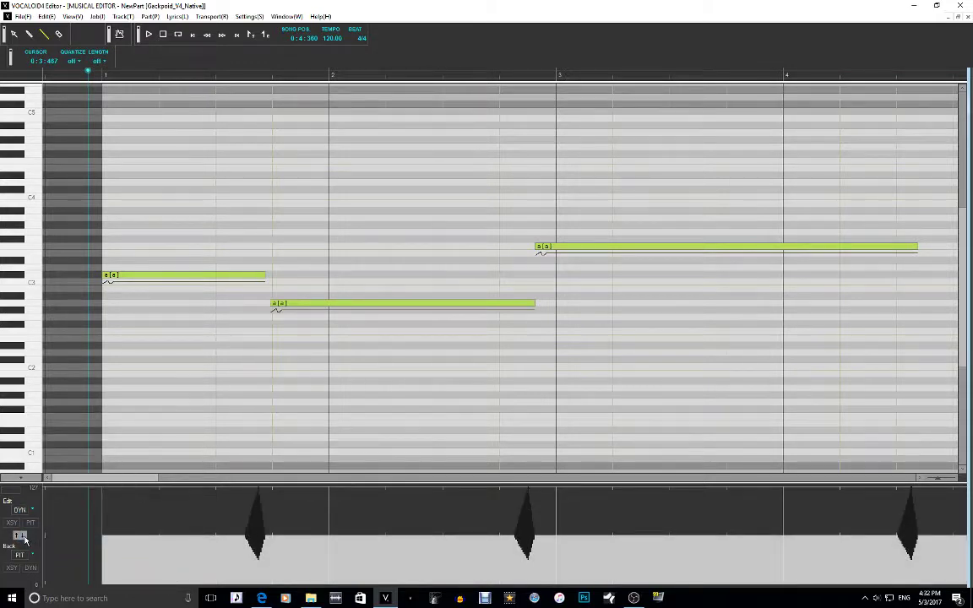
click(20, 535)
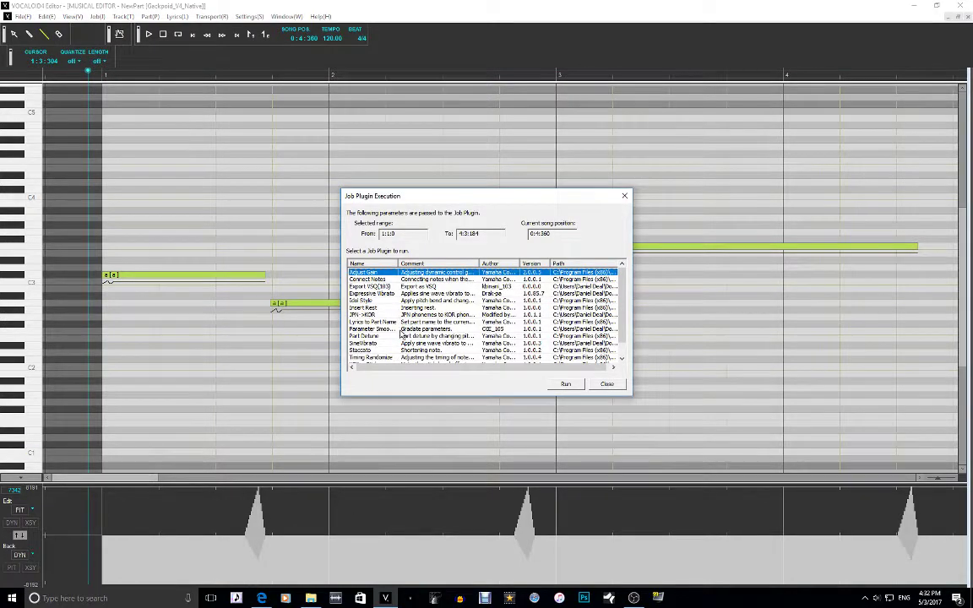
Try the parameter smoothing job plugin on the Pitch Bend curve with a smoothing amount of 6 ticks
click(400, 329)
click(565, 384)
click(524, 265)
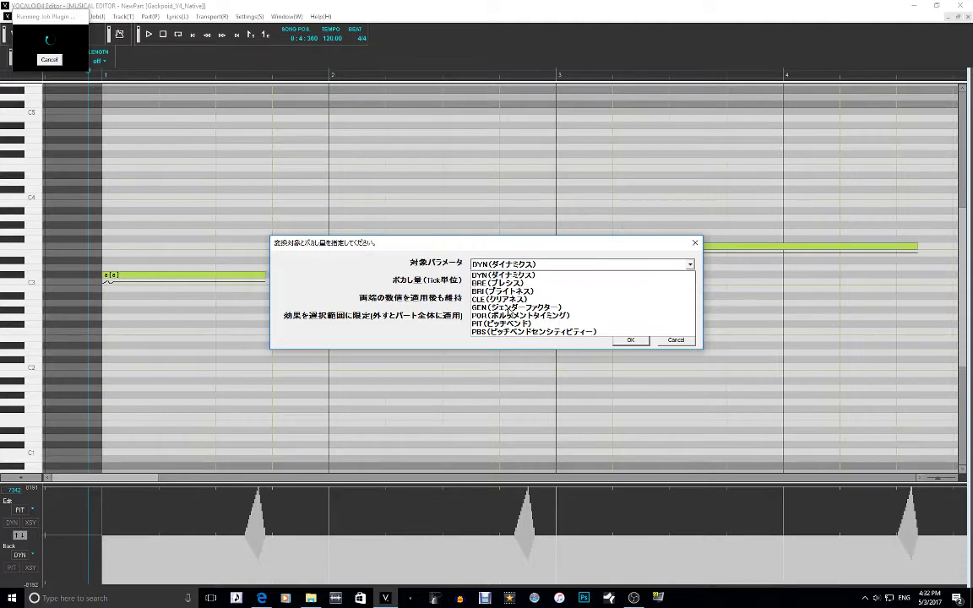
click(510, 323)
key(Tab)
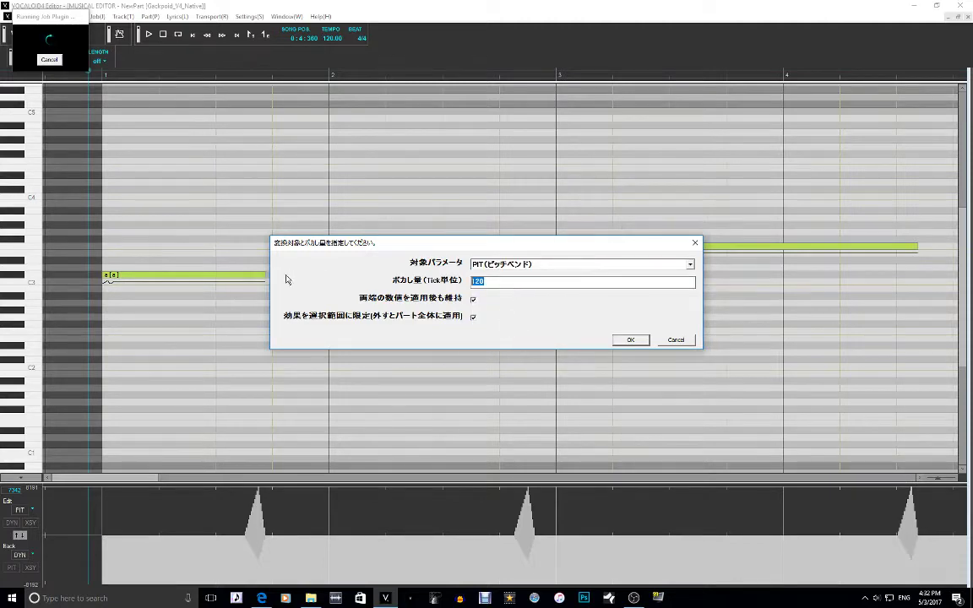
text(6)
key(Return)
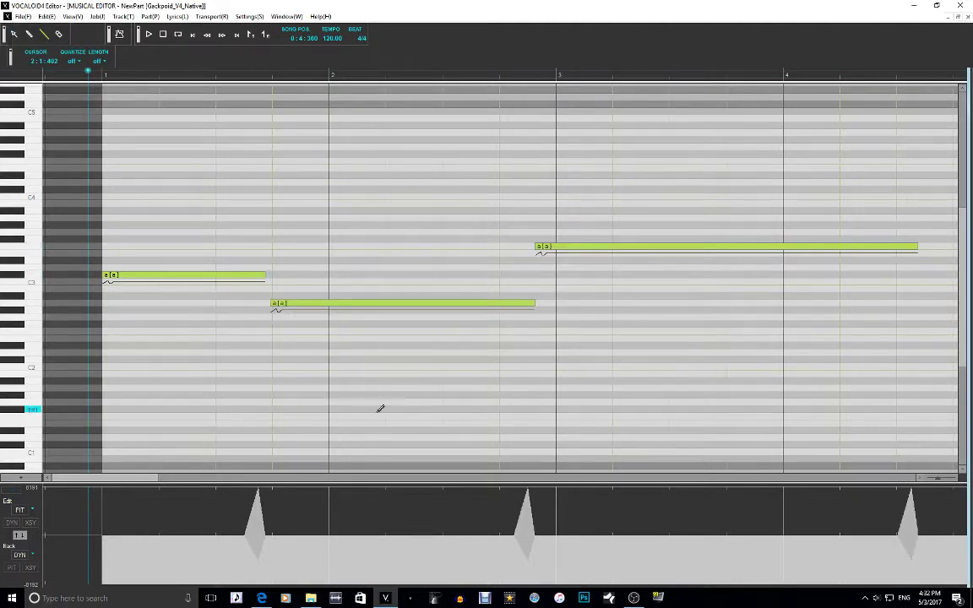
Compare the Dynamics curve with the Pitch Bend curve, return to Pitch Bend, and play back the three notes
click(19, 535)
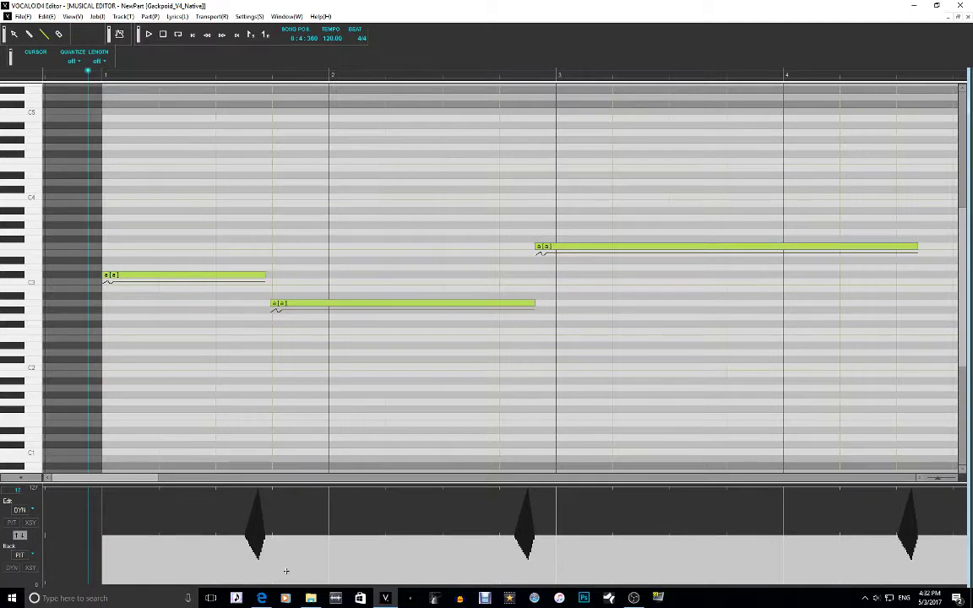
click(24, 535)
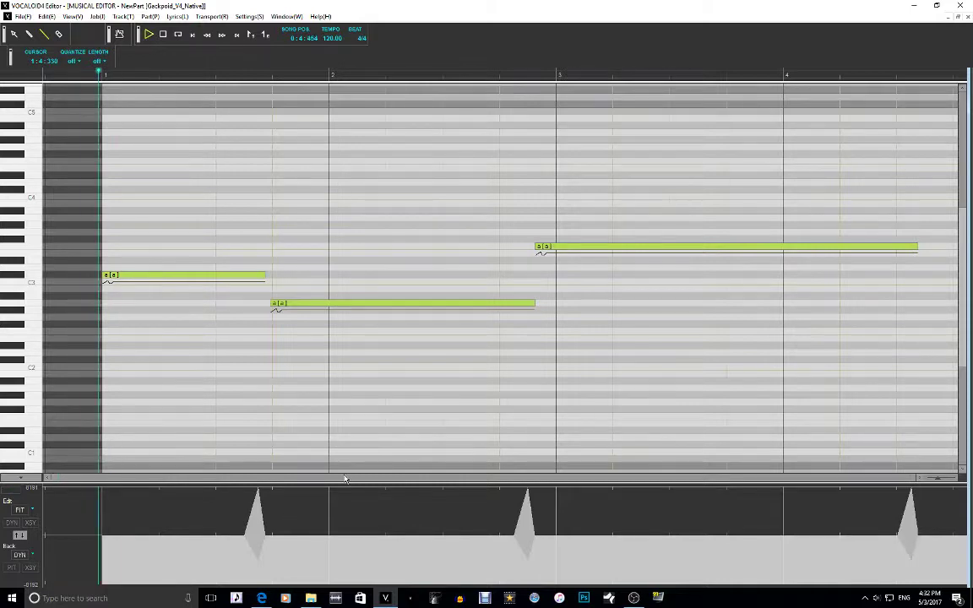
key(space)
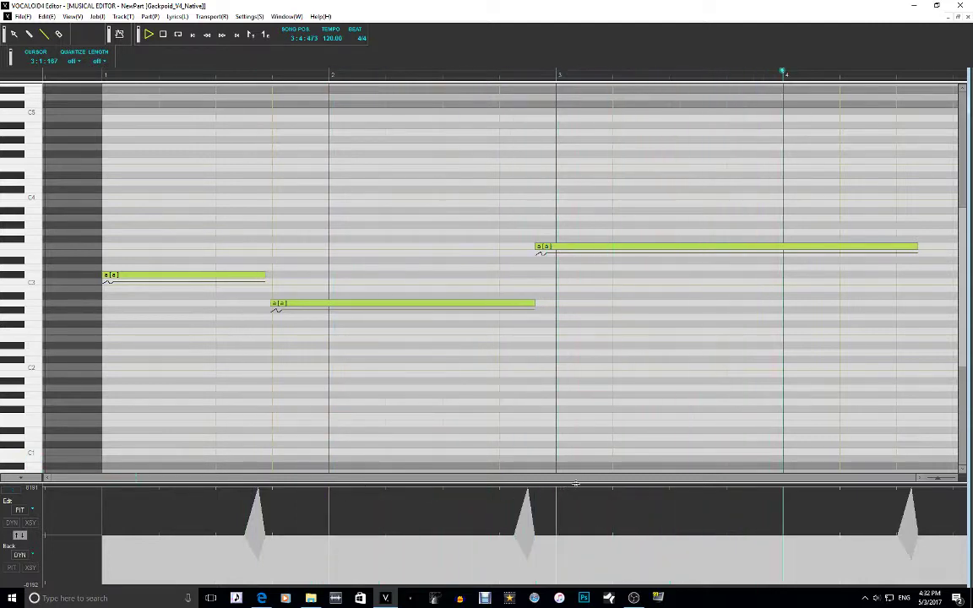
key(space)
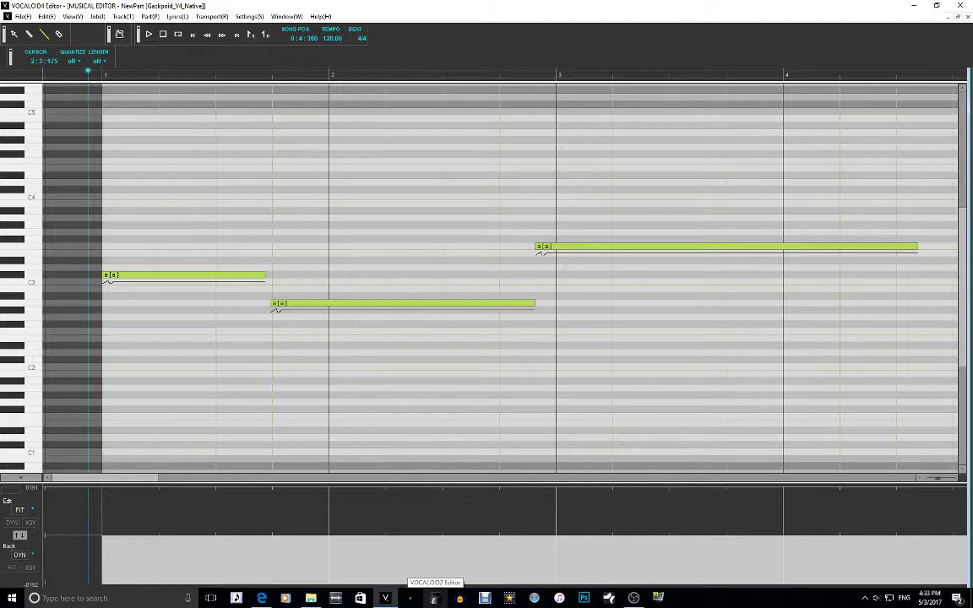
Look through the job plugins from Insert Rest onward and apply Part Detune to the part with a value of 2 cents
key(ctrl+j)
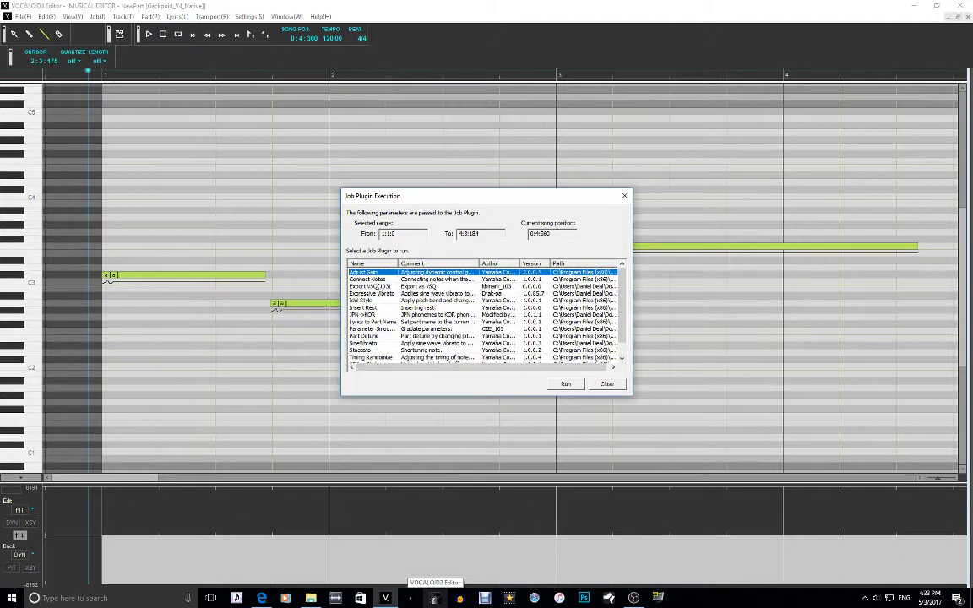
click(353, 308)
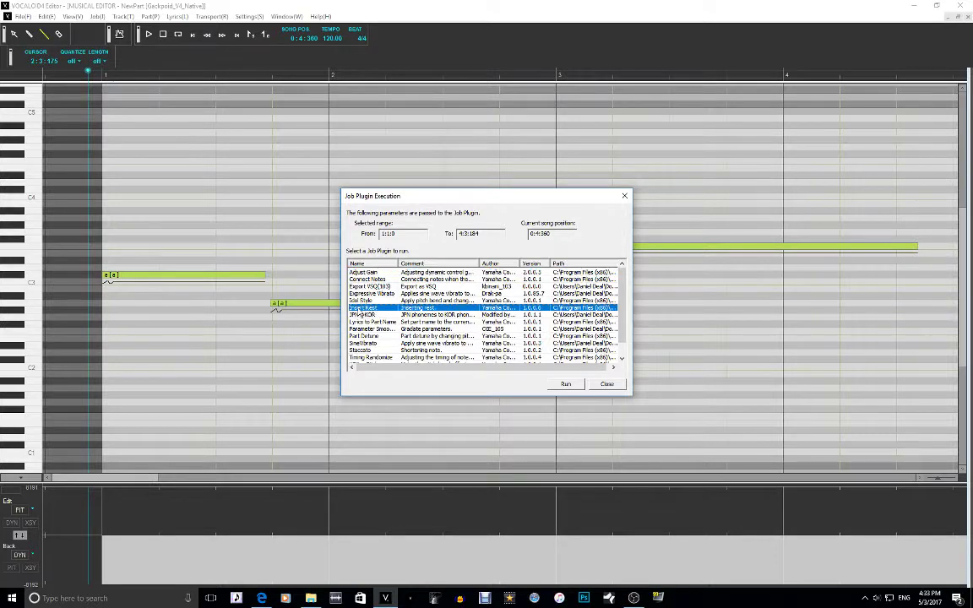
click(381, 315)
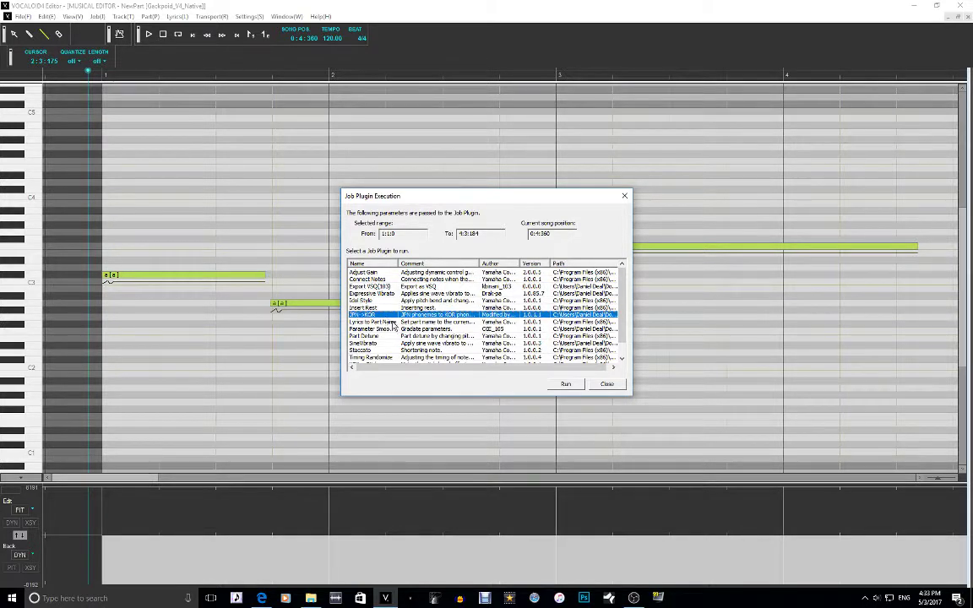
click(398, 322)
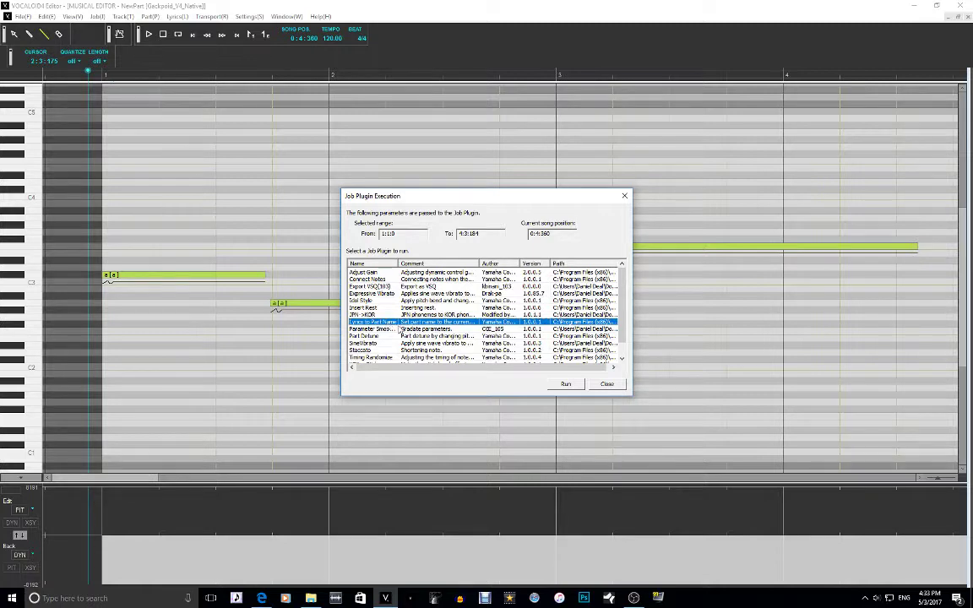
click(396, 329)
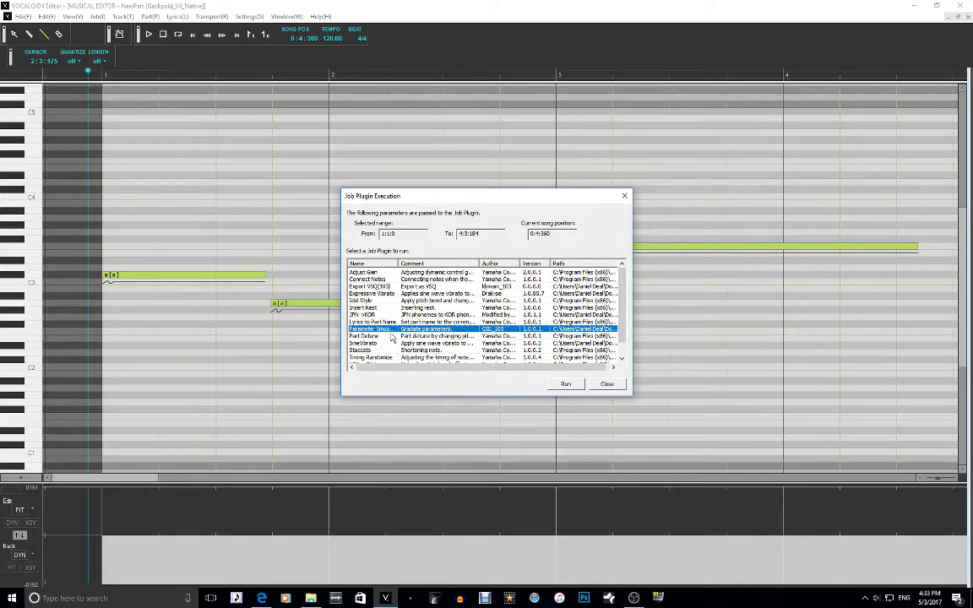
click(393, 336)
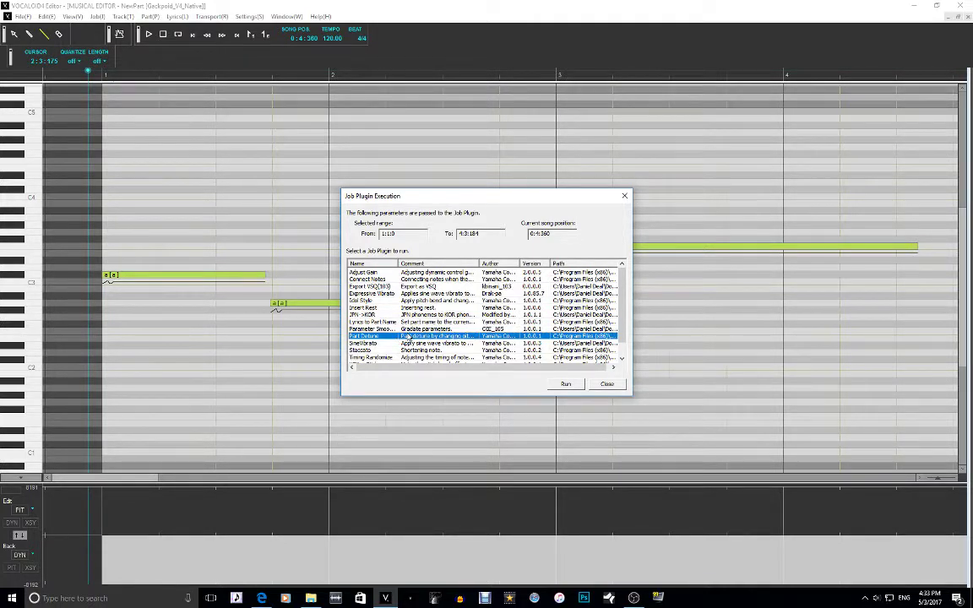
click(566, 384)
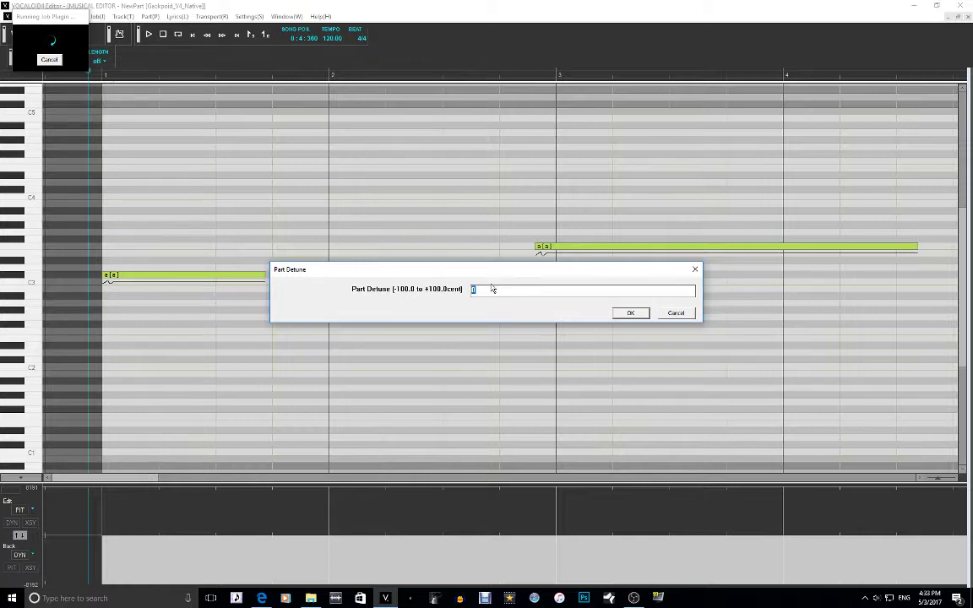
text(2)
click(629, 314)
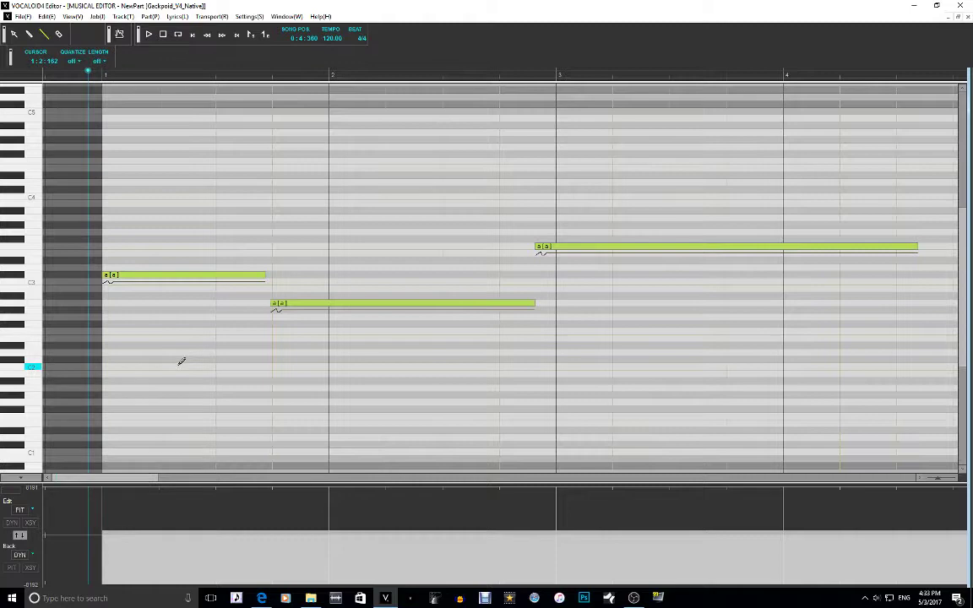
Play back the start of the part with the detune applied and again without it
key(space)
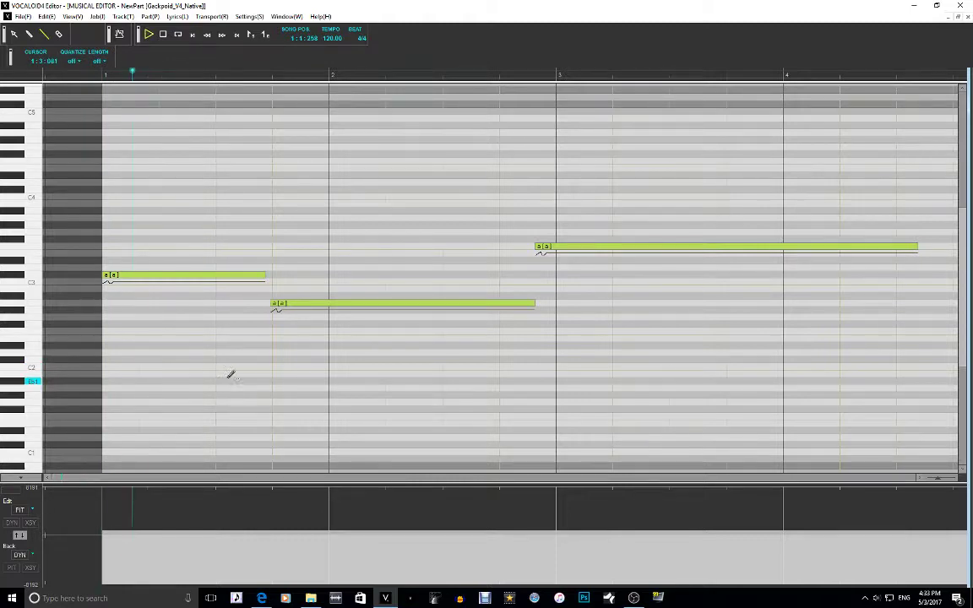
key(space)
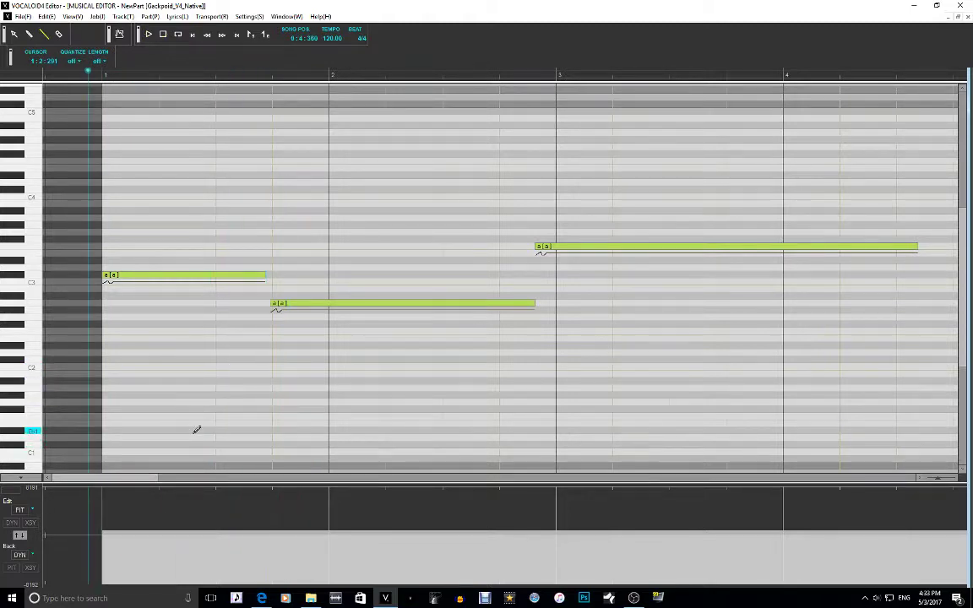
key(space)
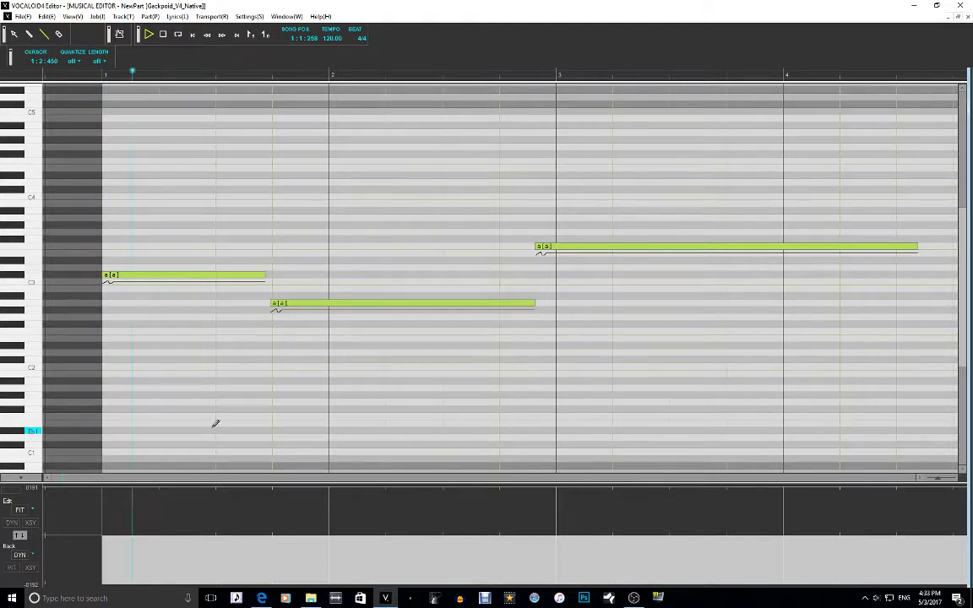
key(space)
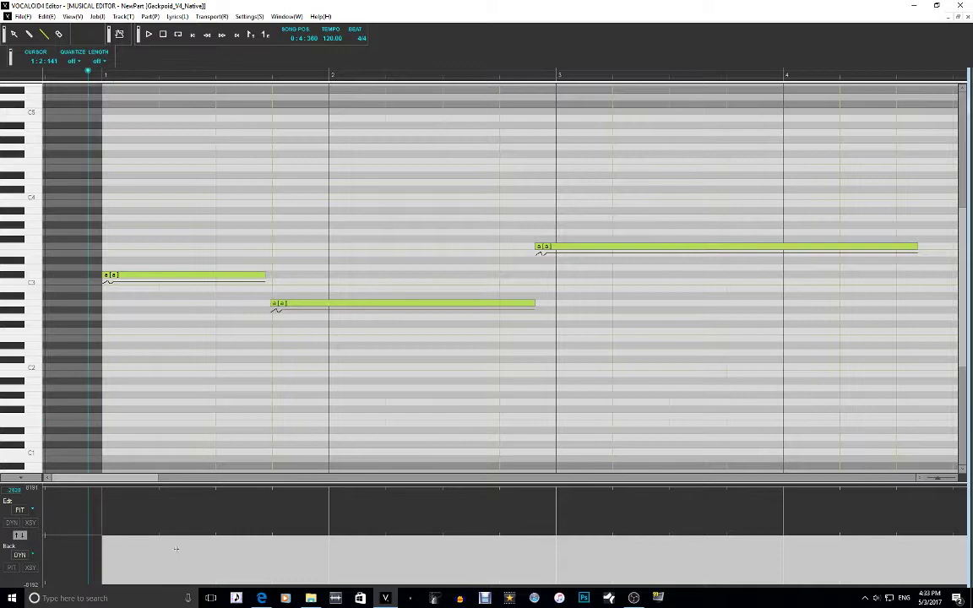
key(ctrl+j)
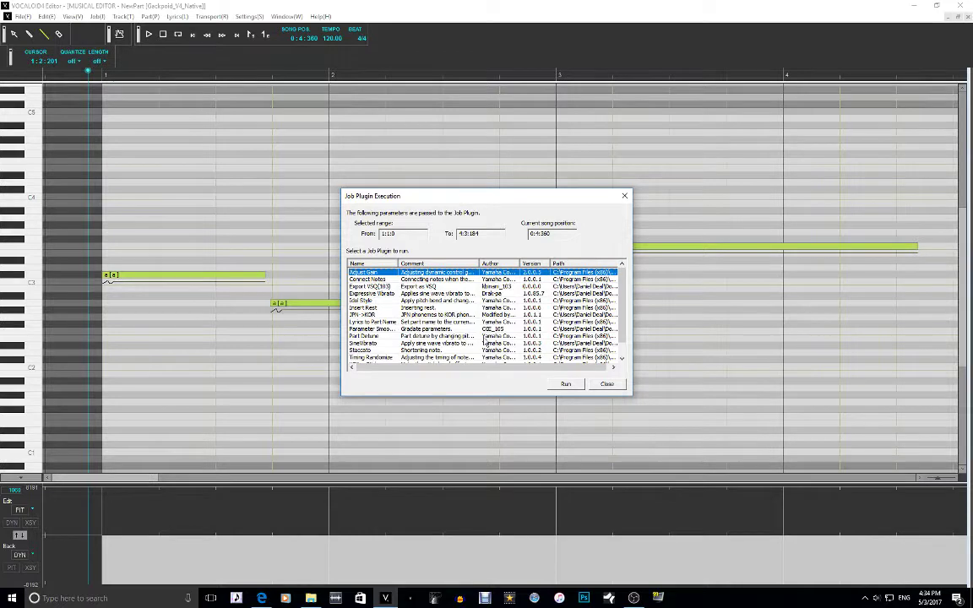
click(418, 343)
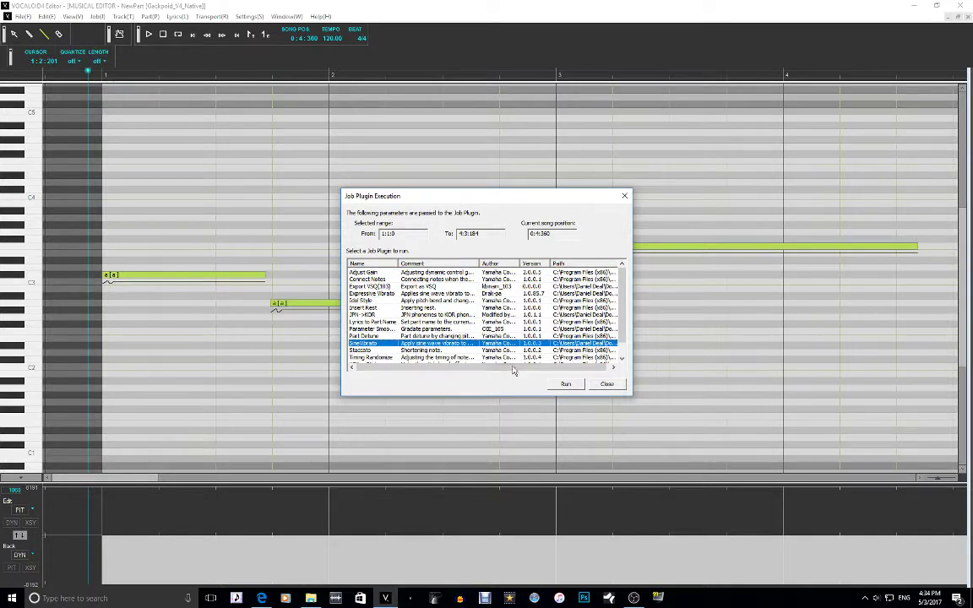
click(564, 385)
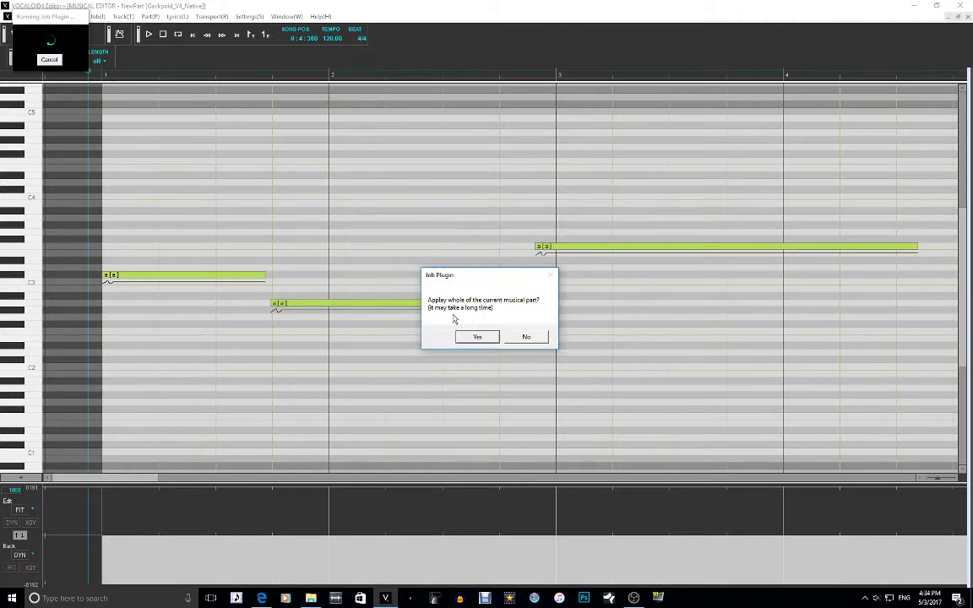
click(460, 338)
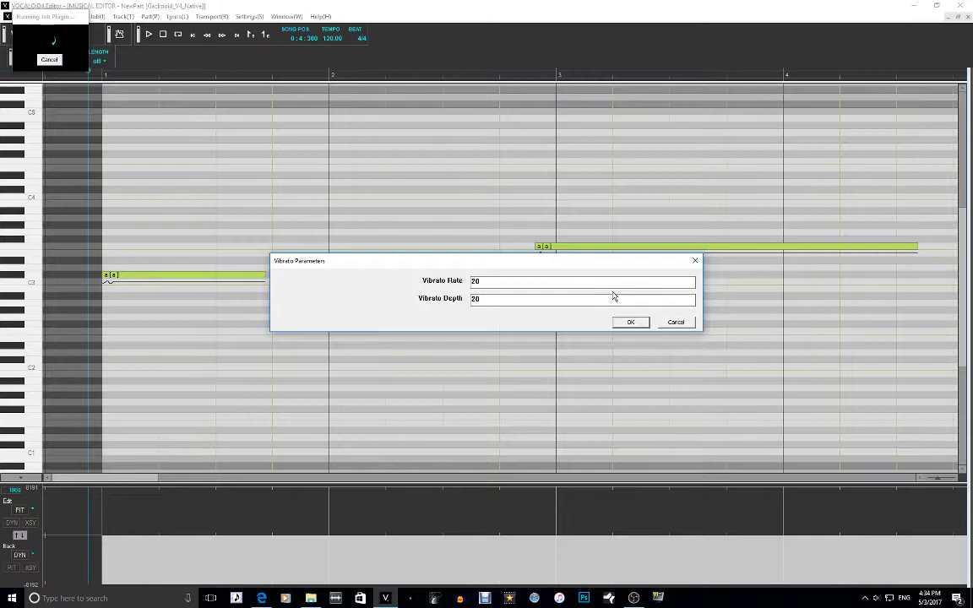
click(678, 322)
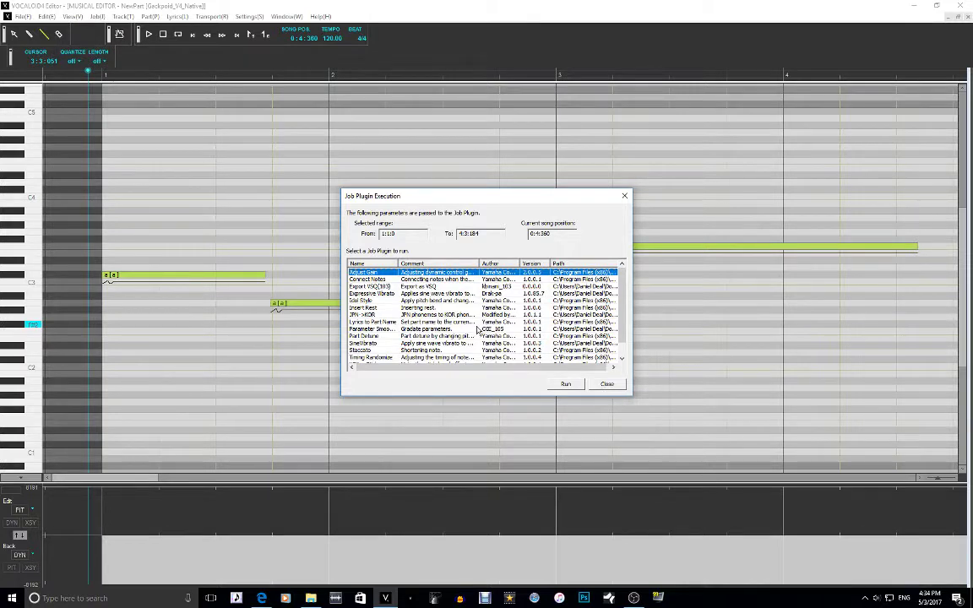
Apply the SineVibrato job plugin to the whole part with a vibrato rate of 13 and a vibrato depth of 1
click(371, 343)
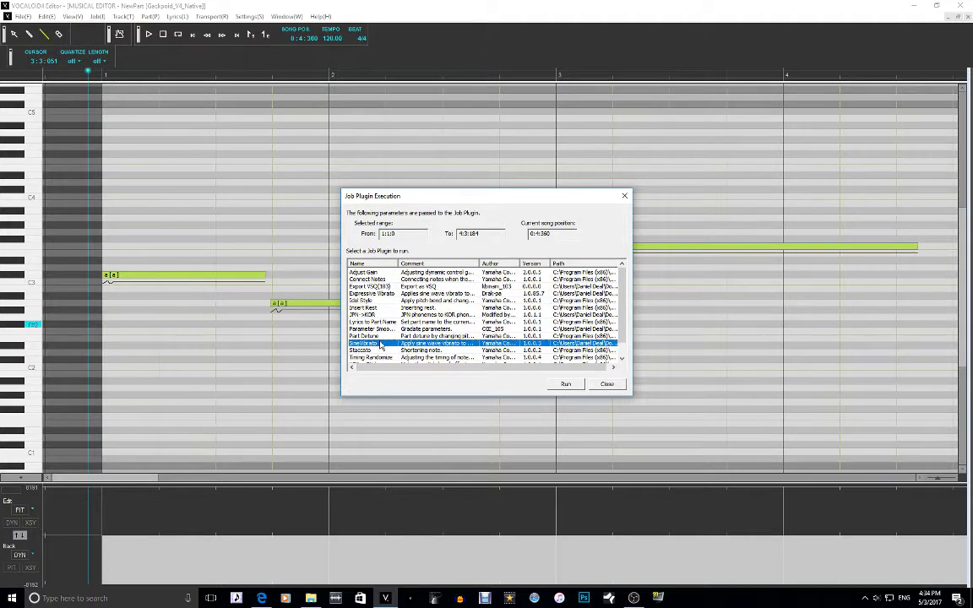
click(565, 385)
click(477, 338)
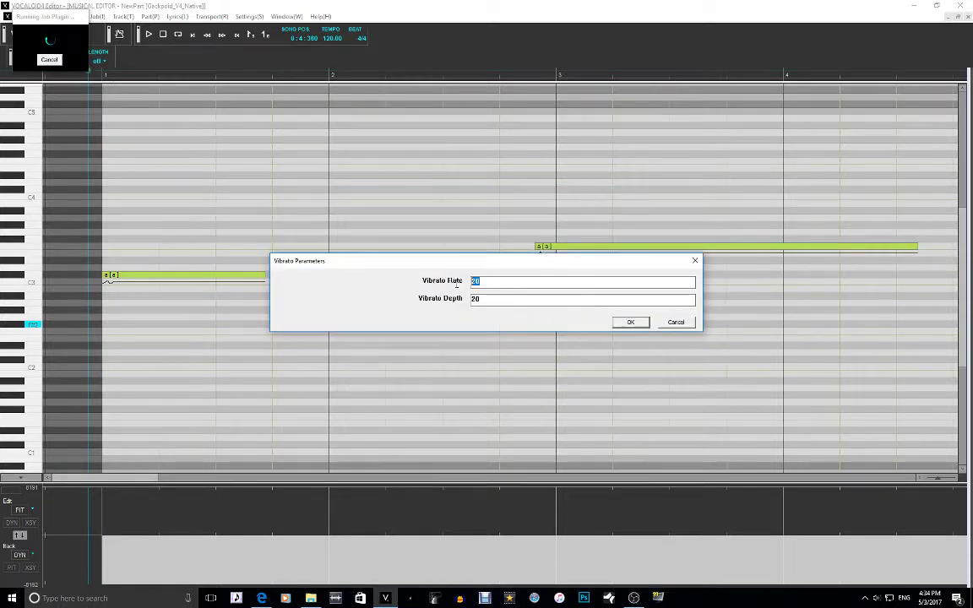
text(13)
key(Tab)
text(1)
click(630, 321)
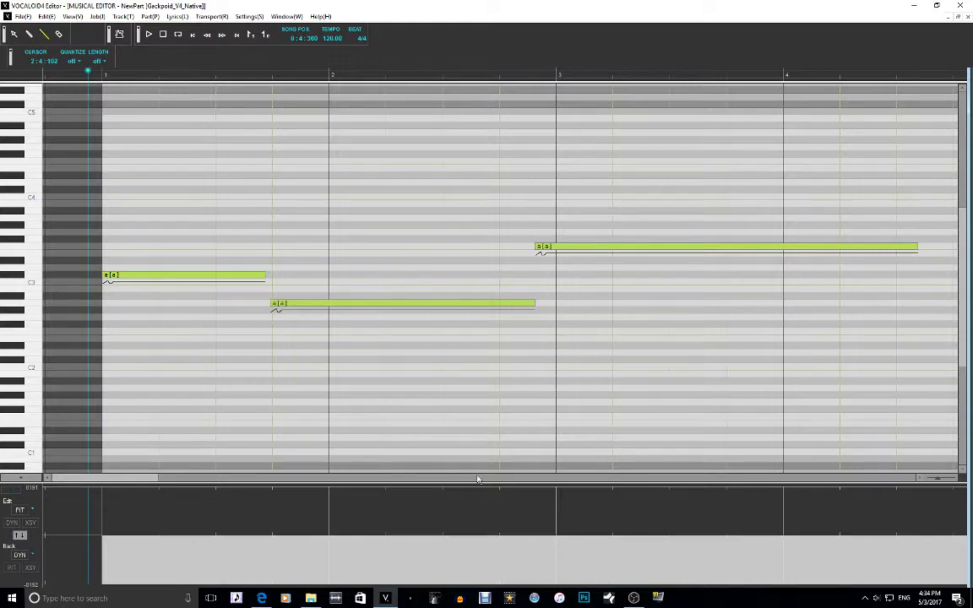
Apply SineVibrato to the first note with a vibrato rate of 13 and depth of 17, and select the parameter-smoothing job plugin
click(211, 279)
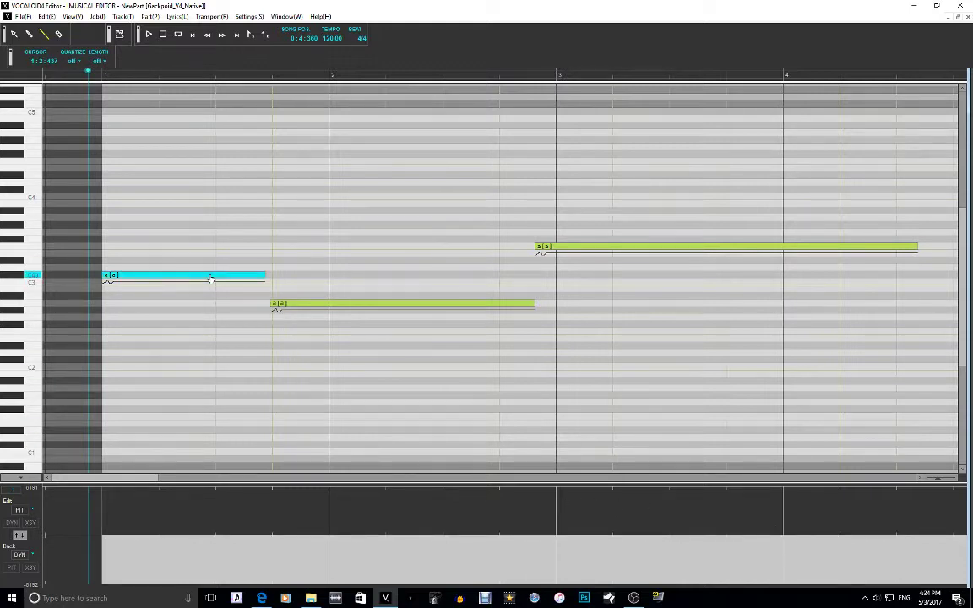
key(ctrl+j)
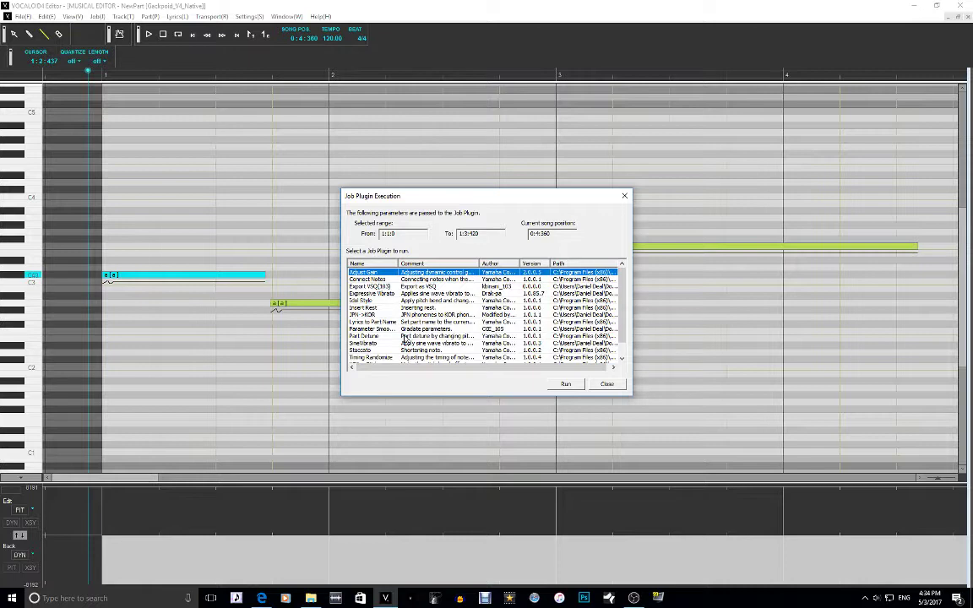
click(371, 342)
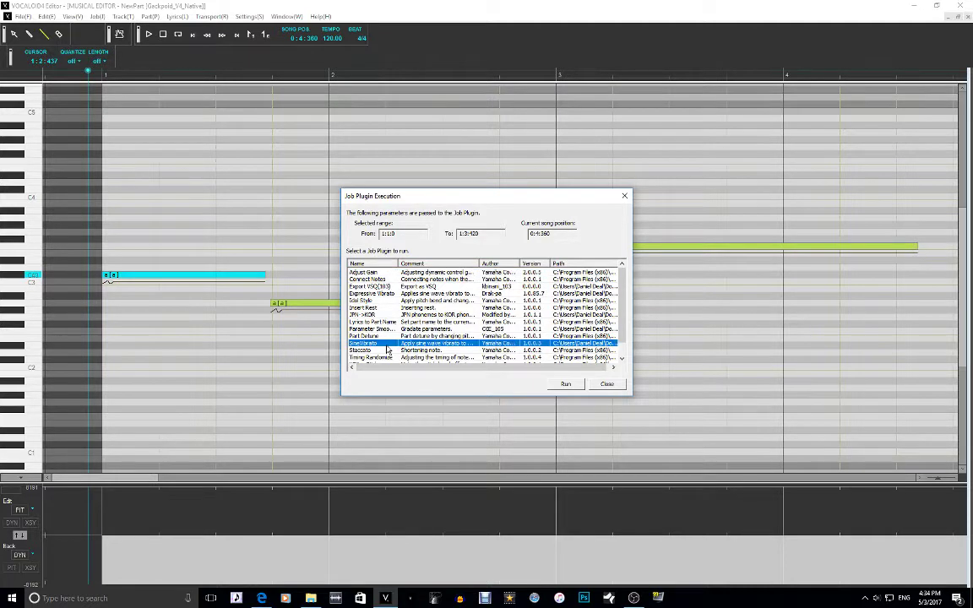
click(566, 385)
drag(521, 284, 319, 297)
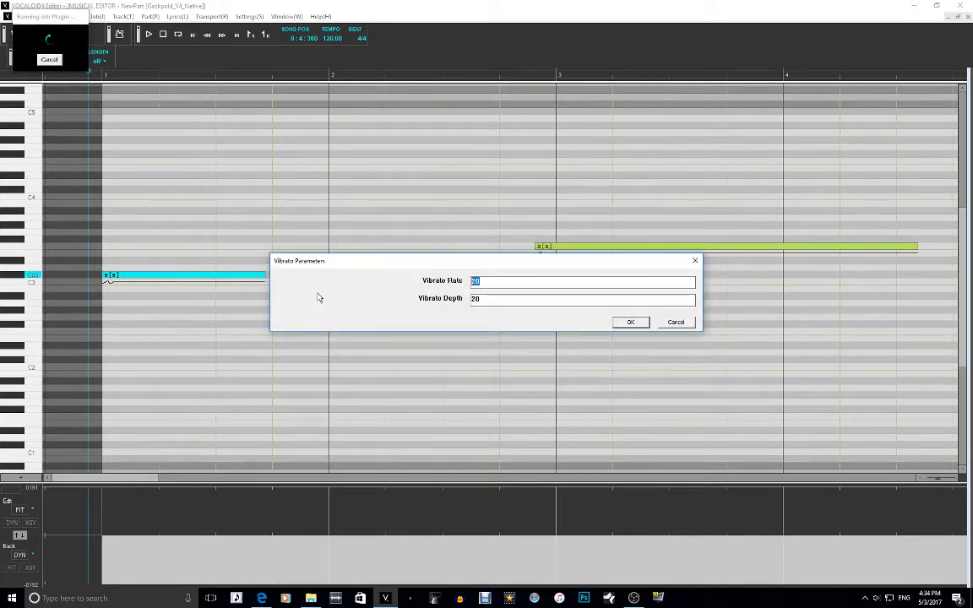
text(13)
key(Tab)
text(16)
key(BackSpace)
text(7)
click(630, 322)
key(ctrl+j)
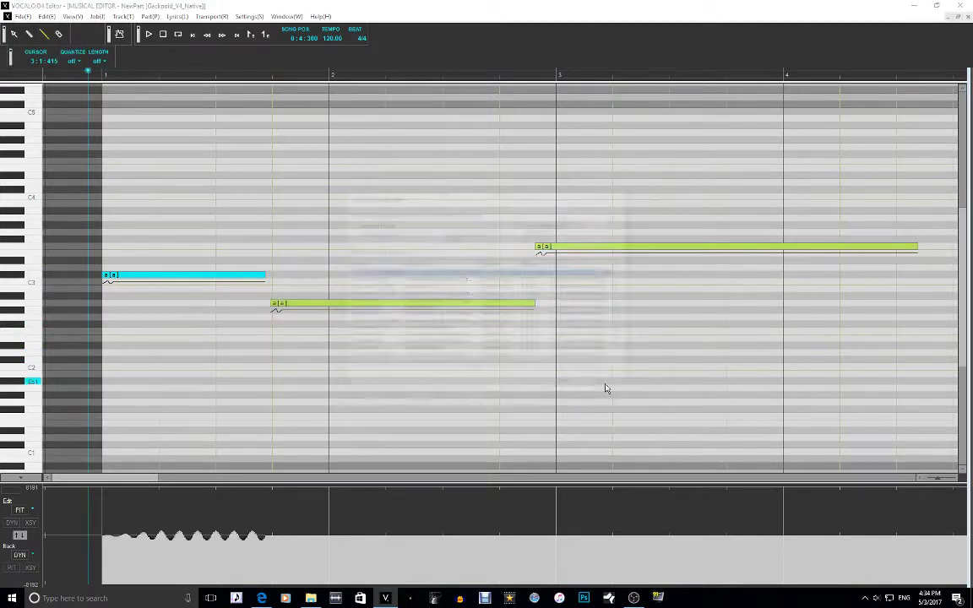
click(422, 329)
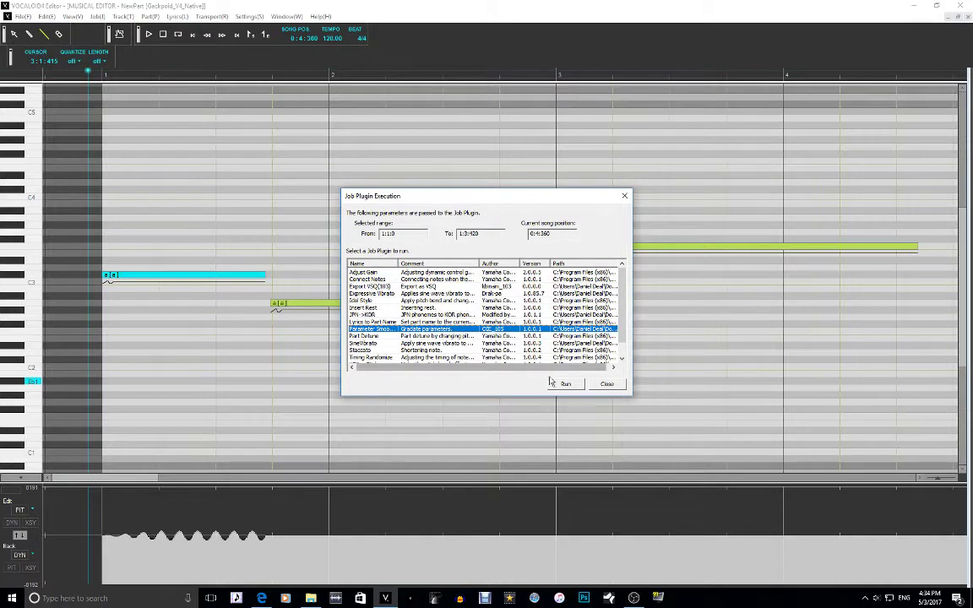
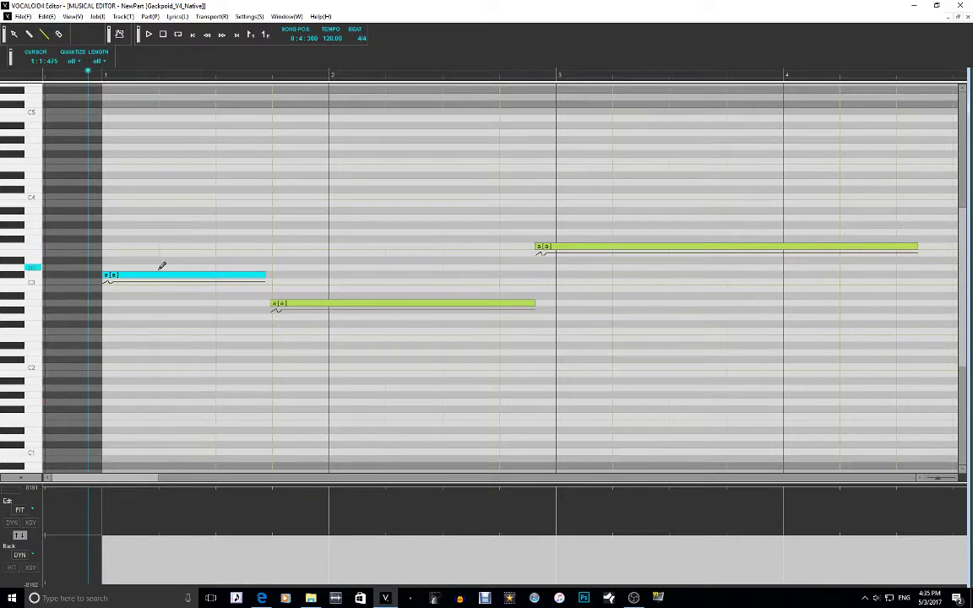
Draw an overlapping D3 note from 1:2:25 to 1:3:425 above the latter part of the first note
click(162, 264)
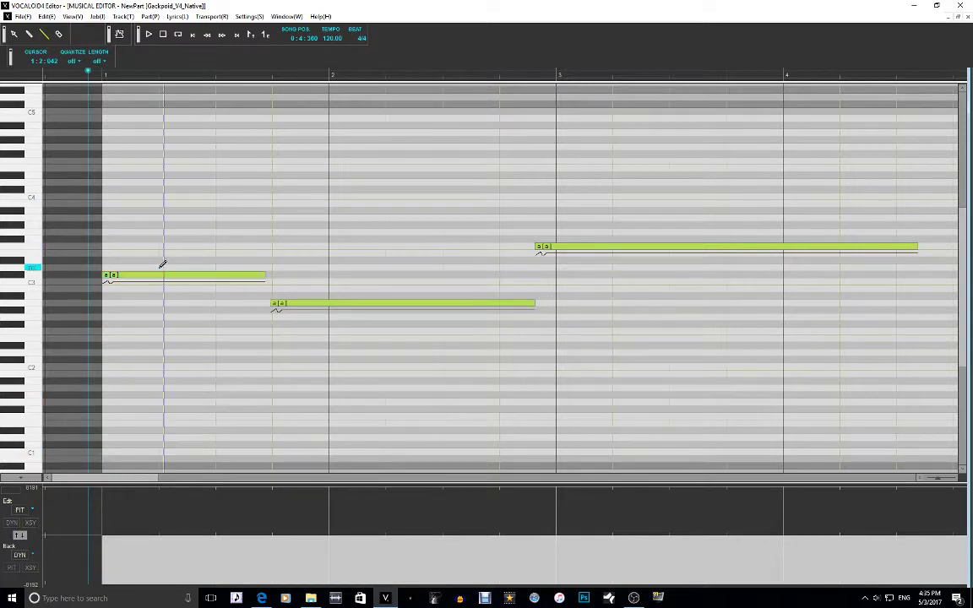
drag(240, 277, 267, 285)
click(163, 267)
drag(142, 270, 161, 272)
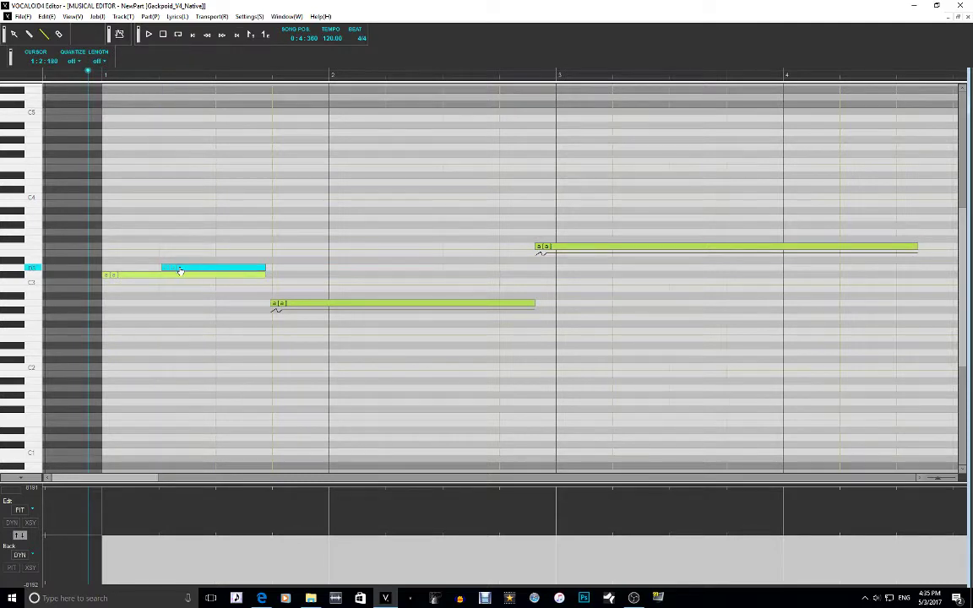
Apply the SineVibrato job plugin to the selected D3 note with a vibrato rate of 13 and a vibrato depth of 15
key(ctrl+j)
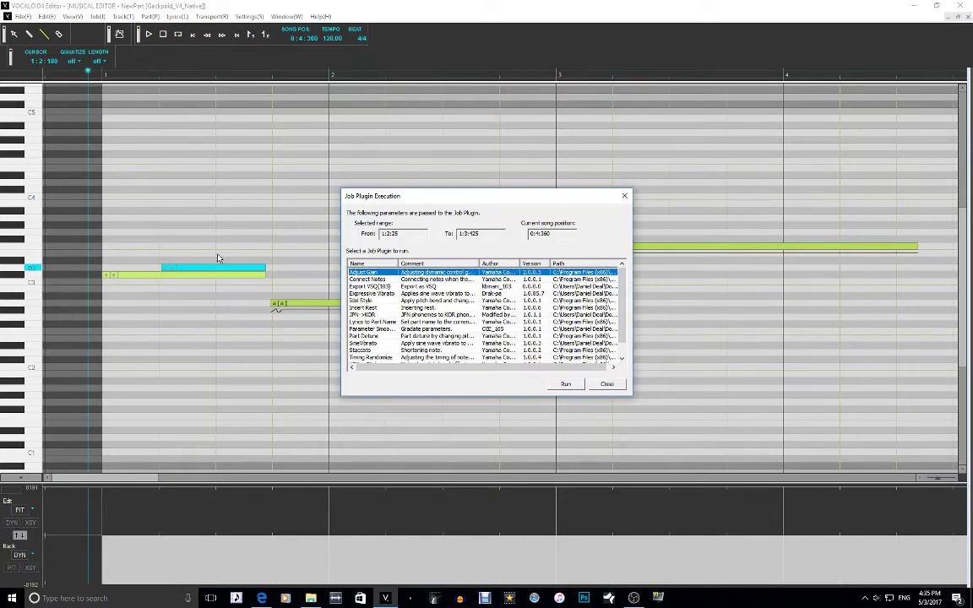
click(391, 344)
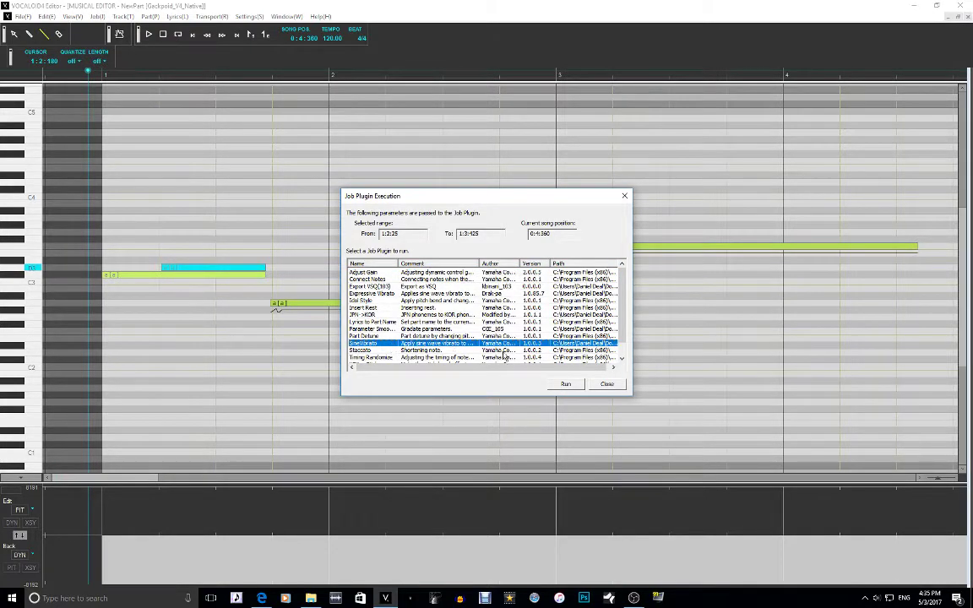
click(569, 385)
double_click(525, 285)
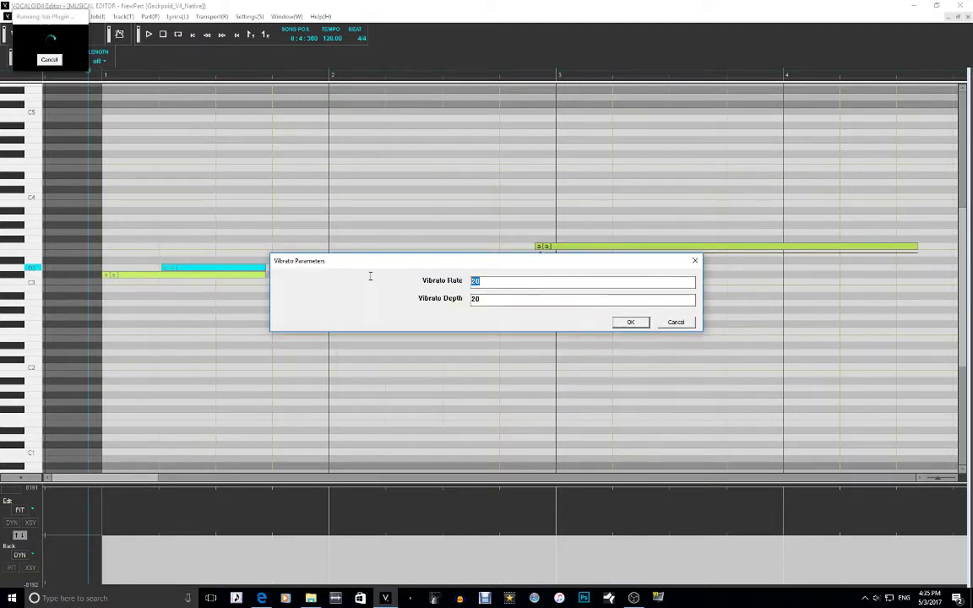
text(13)
key(Tab)
text(15)
key(Return)
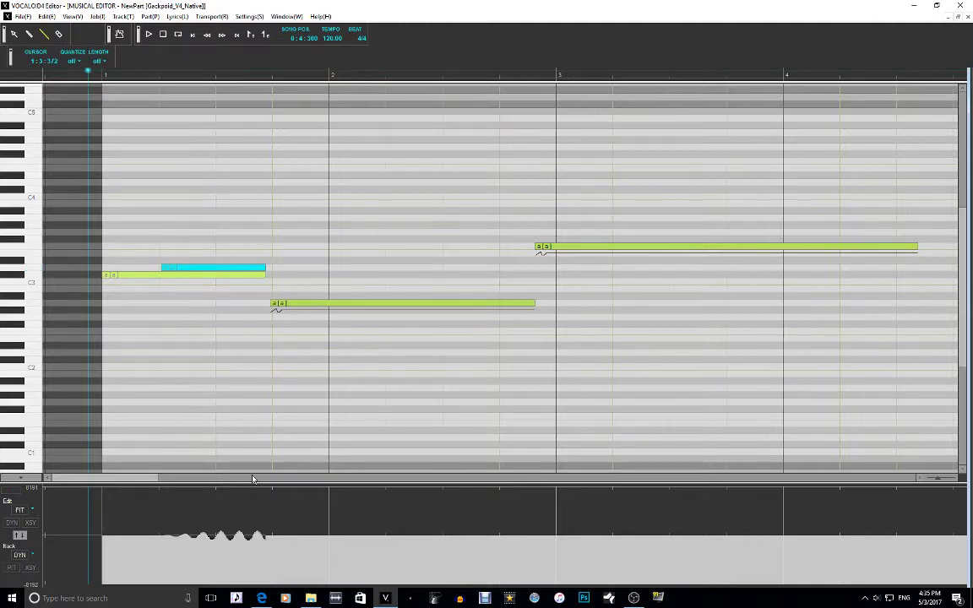
Run the parameter-smoothing job plugin on the D3 note's range, targeting PIT (pitch bend) with a blur amount of 120 ticks
key(ctrl+j)
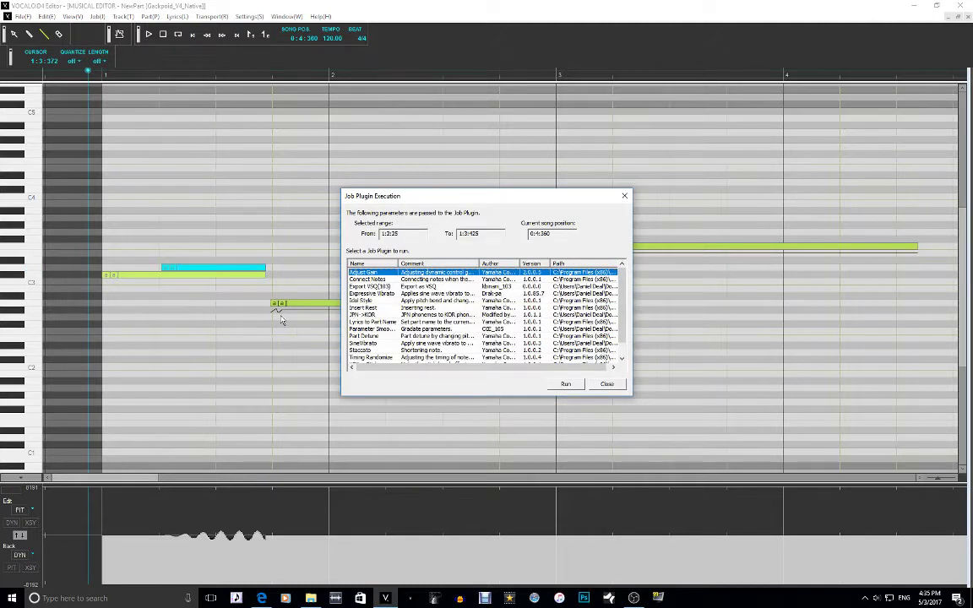
click(391, 329)
click(565, 384)
click(517, 265)
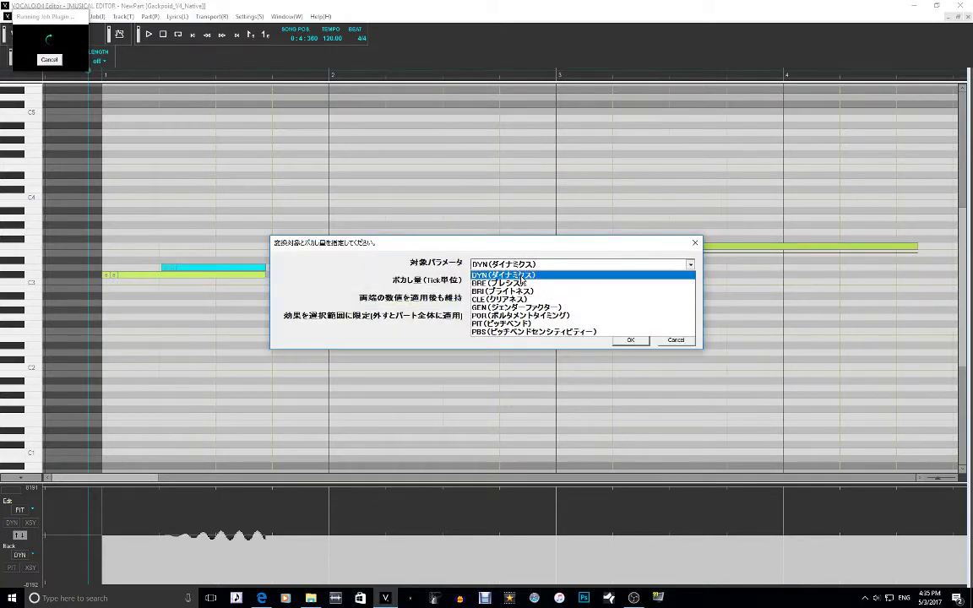
click(500, 313)
key(Tab)
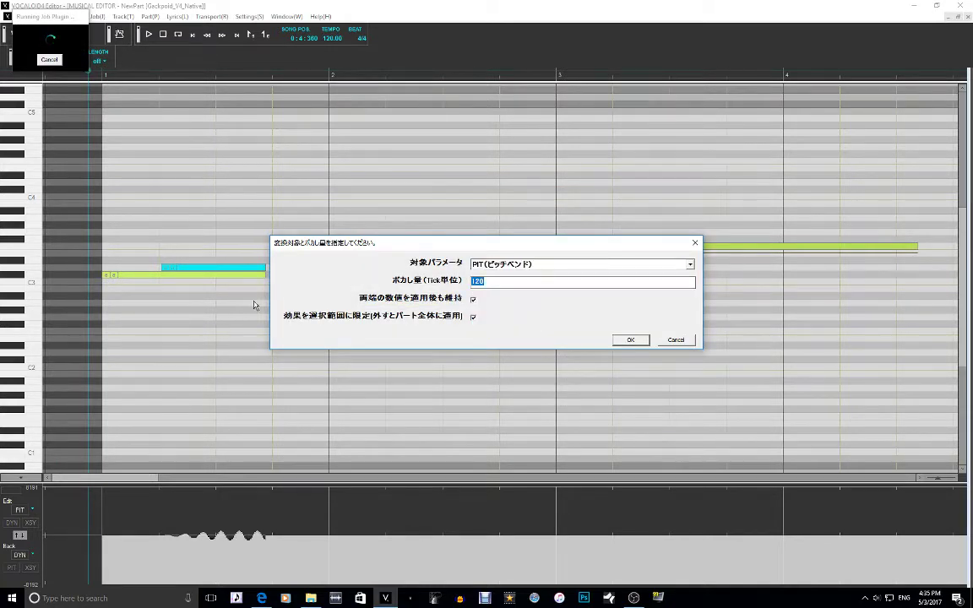
key(Return)
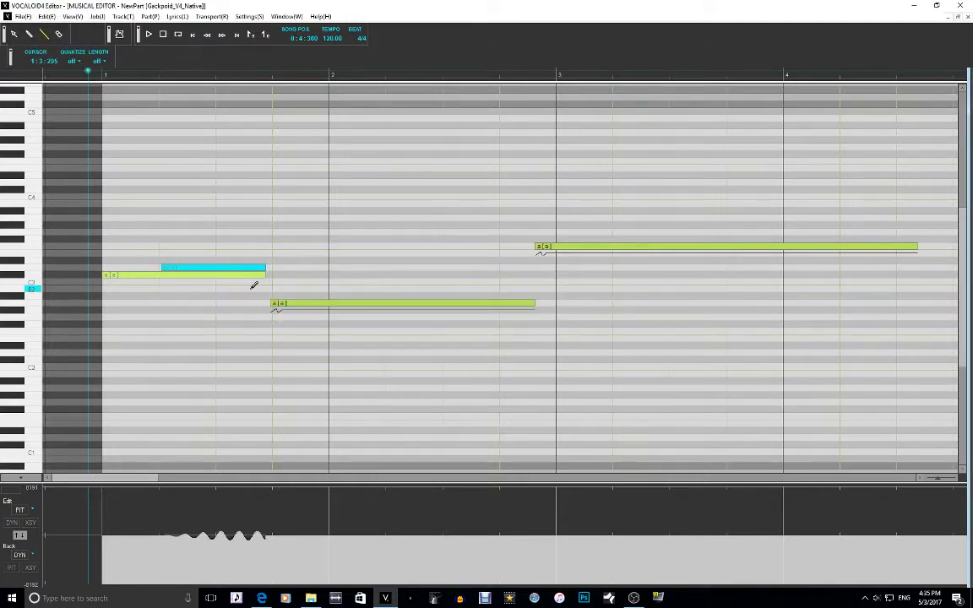
Erase the overlapping D3 note and play back the first note with its pitch vibrato
right_click(235, 246)
click(253, 297)
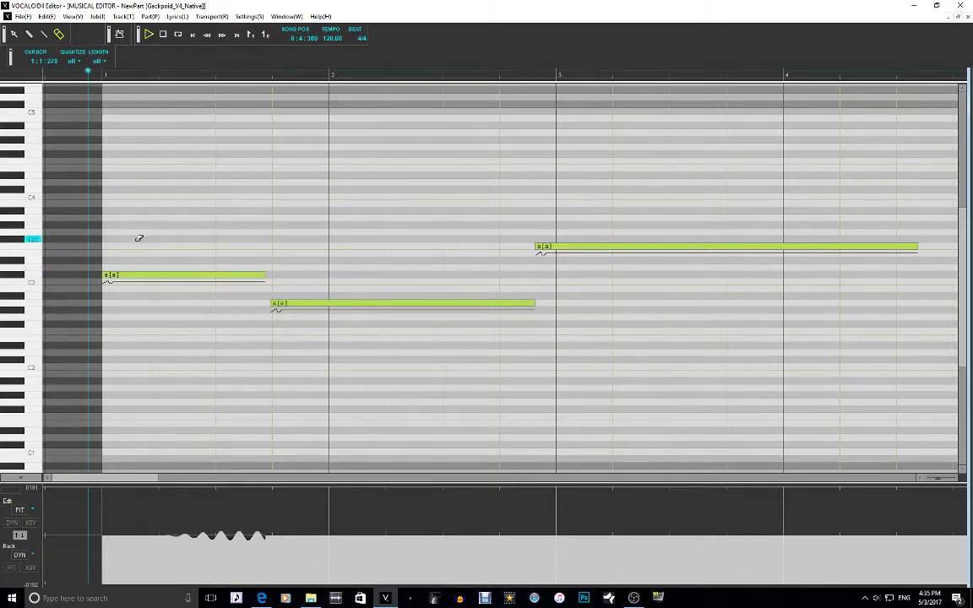
key(space)
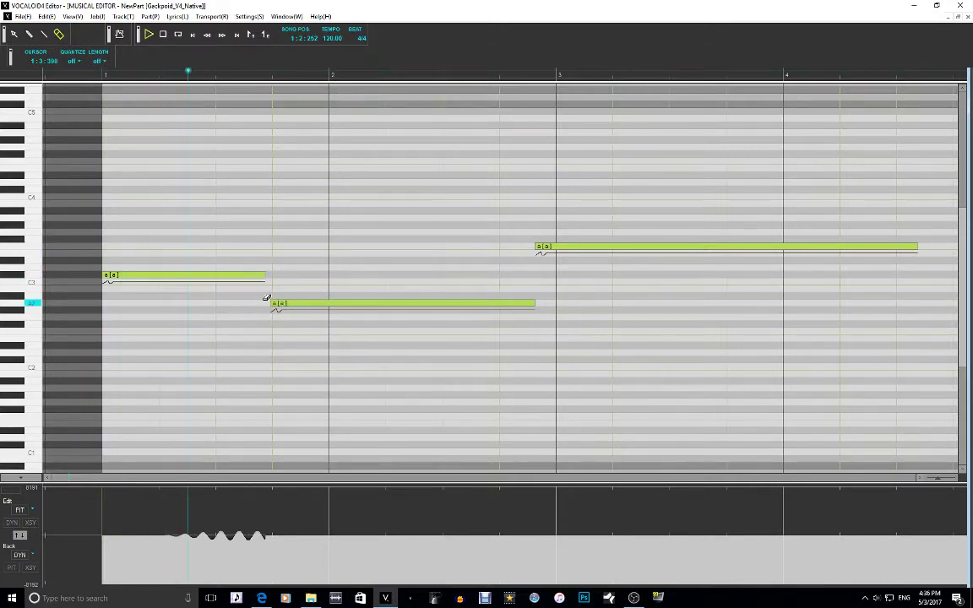
key(space)
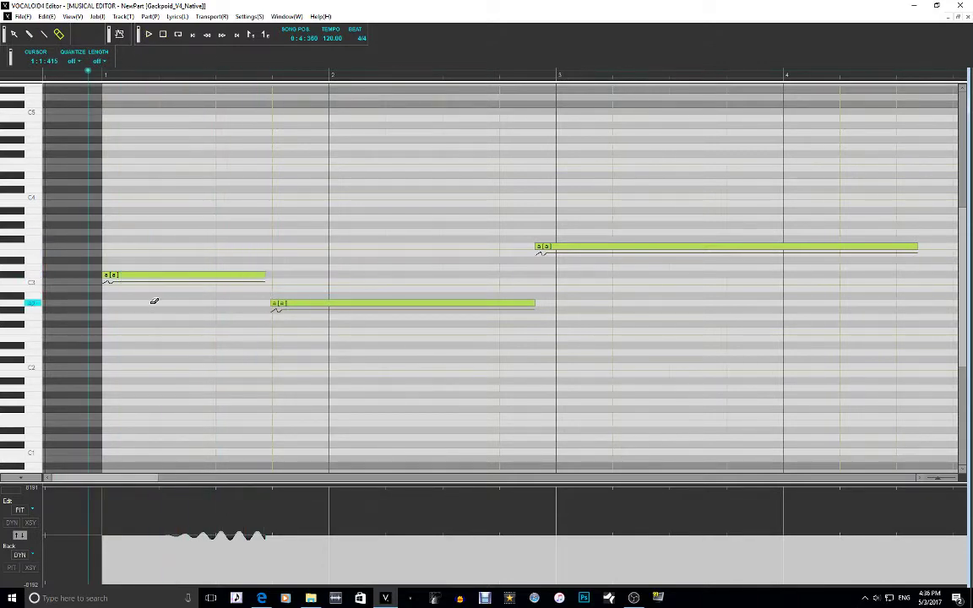
Draw built-in vibrato over the latter part of the second note with the pencil tool and play back the notes
right_click(157, 499)
click(187, 379)
drag(532, 310, 369, 349)
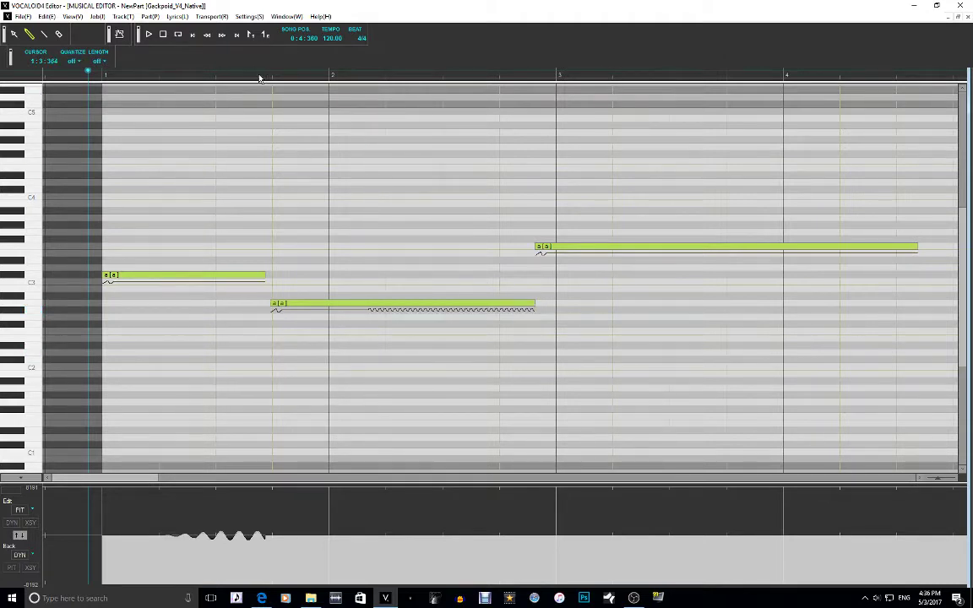
key(space)
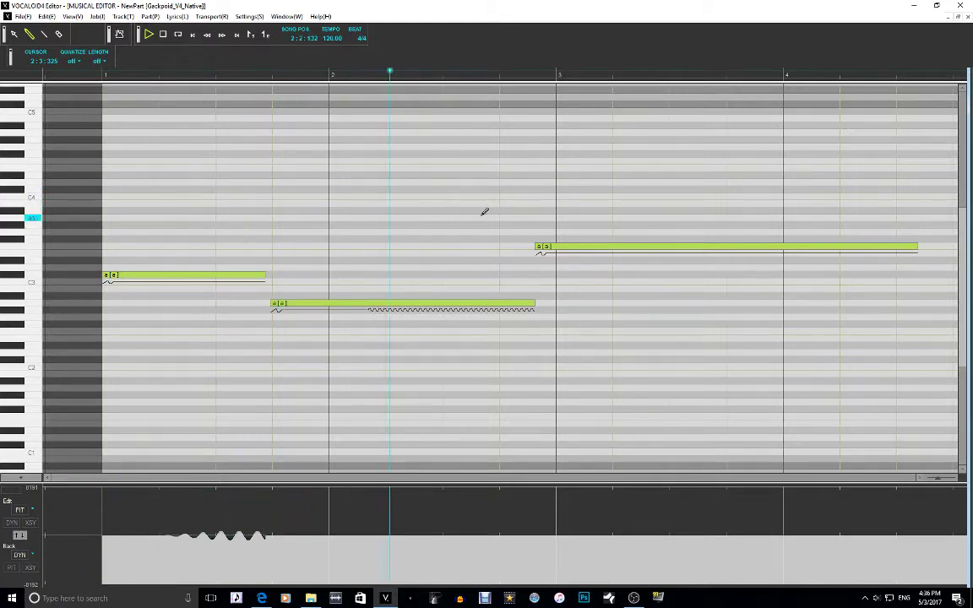
key(space)
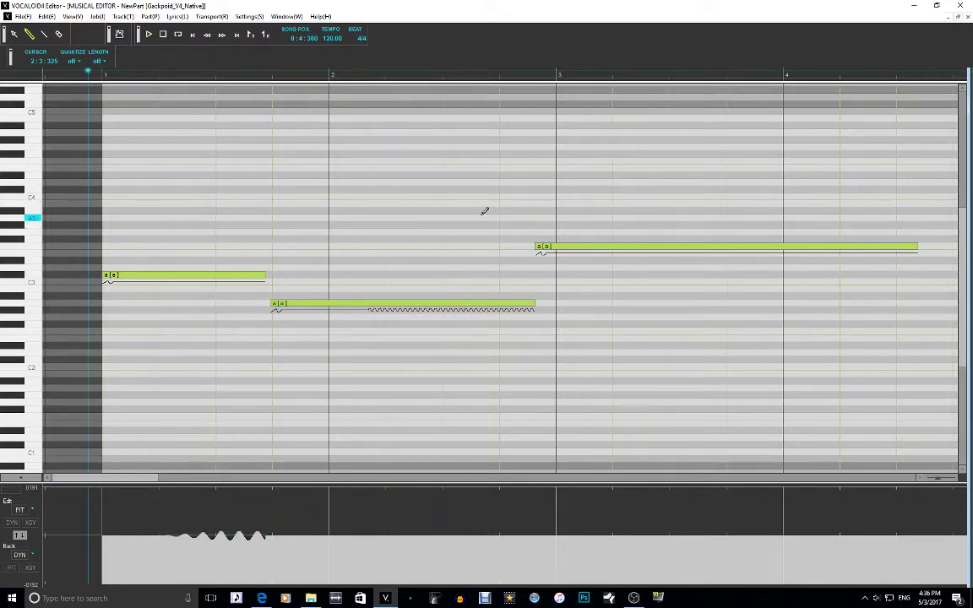
Undo the second note's vibrato, the first note's pitch bend curve and the overlapping D3 note
key(ctrl+z)
key(ctrl+z)
key(ctrl+z)
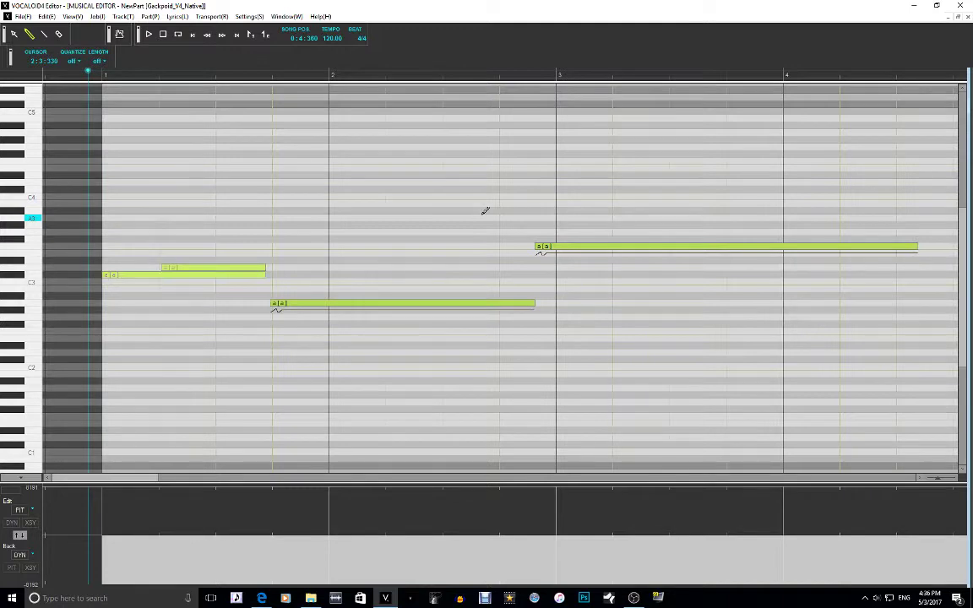
key(ctrl+y)
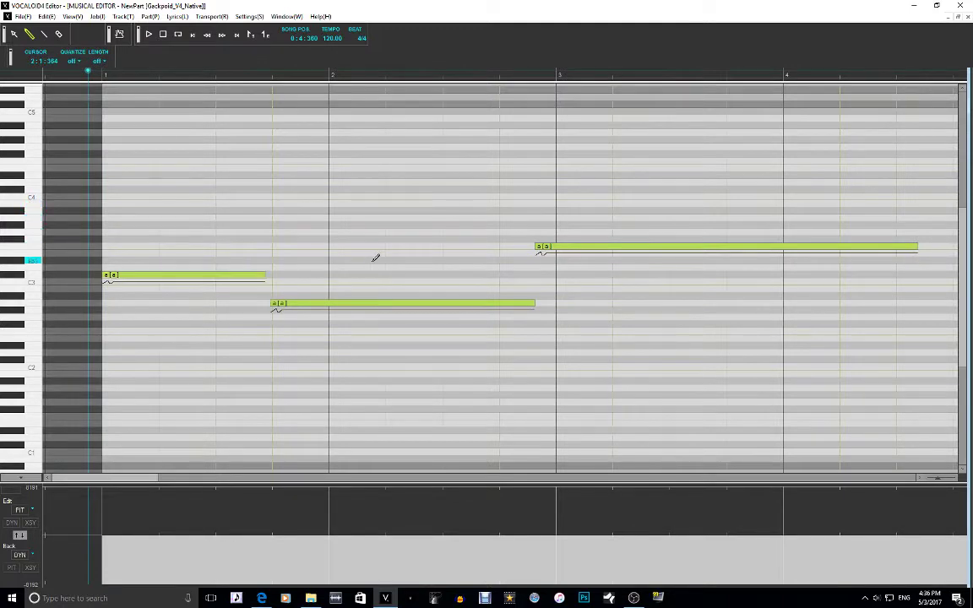
click(229, 277)
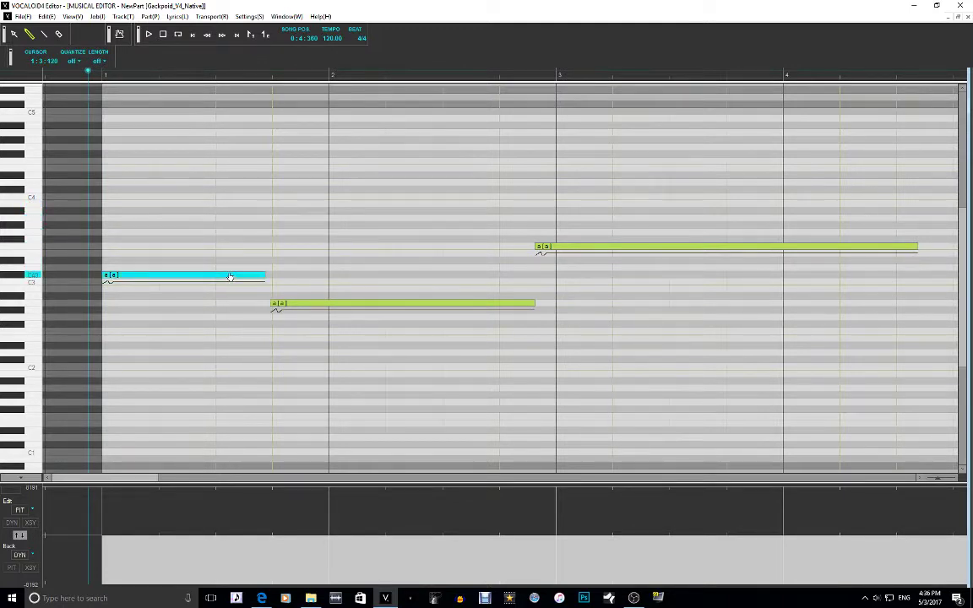
key(ctrl+j)
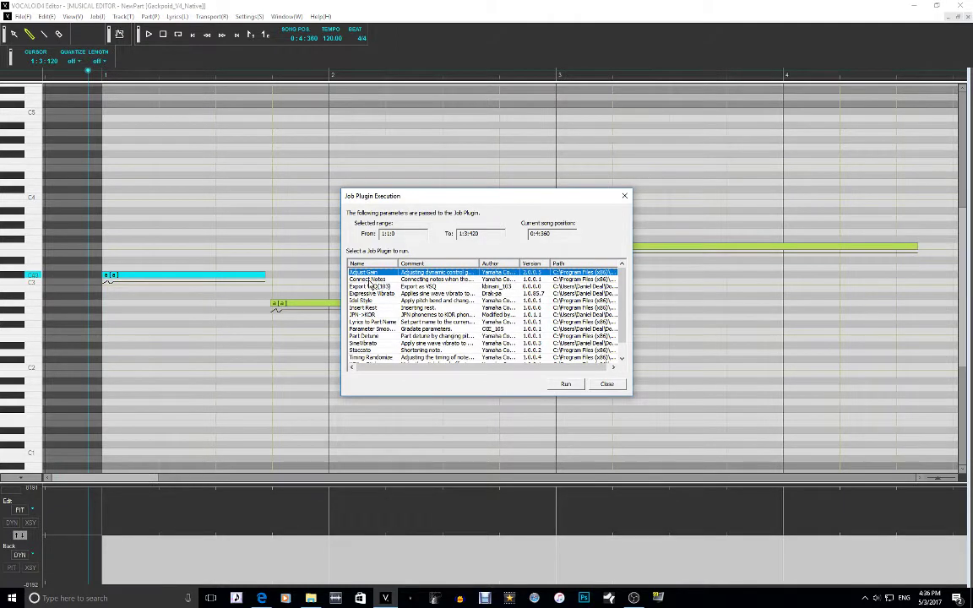
click(380, 351)
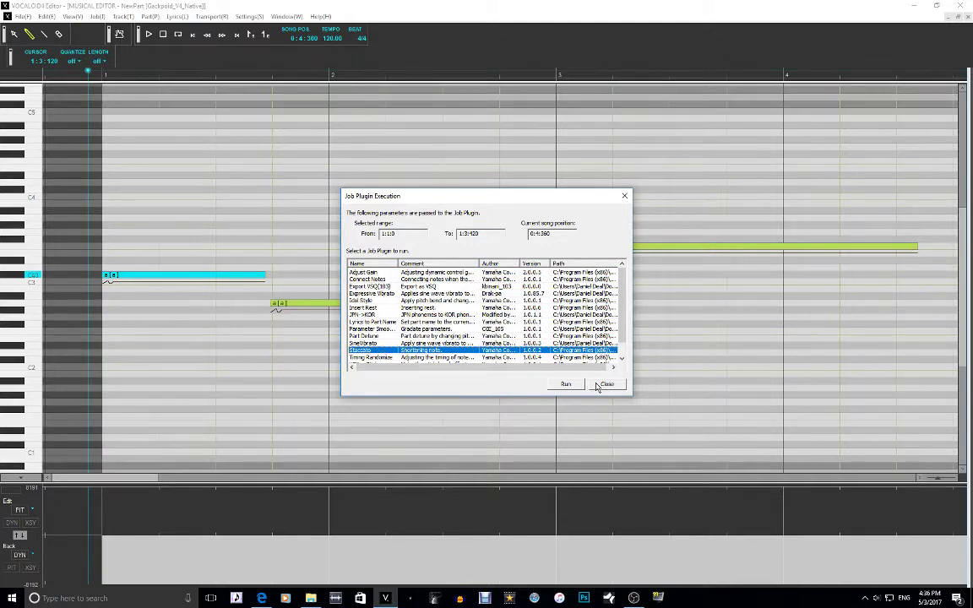
click(604, 384)
Shorten the second note to end early in measure 2 and draw overlapping notes on A3, B-flat 1 and C4 through measure 5
click(494, 306)
drag(479, 311, 364, 305)
drag(361, 218, 494, 219)
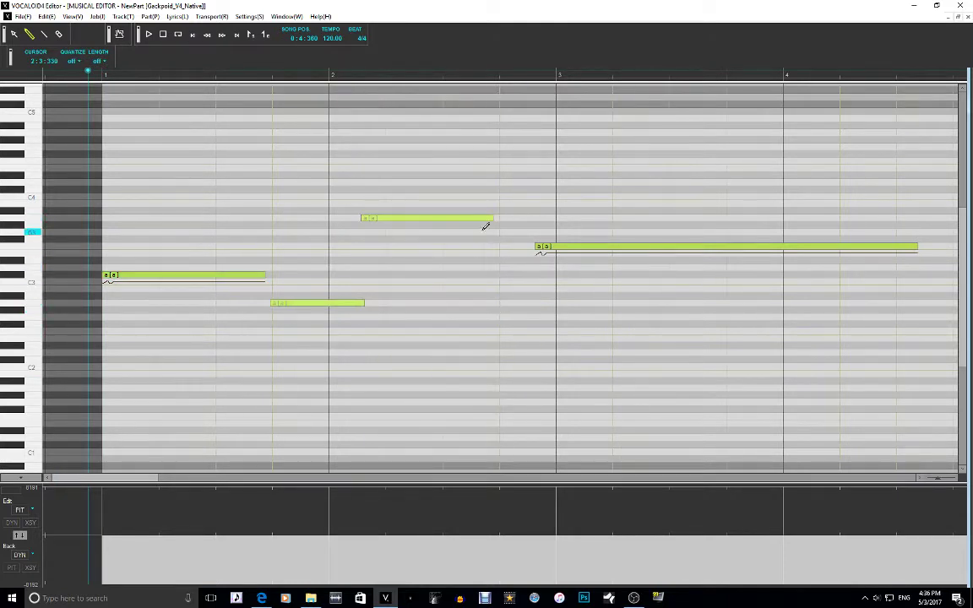
drag(465, 381, 558, 381)
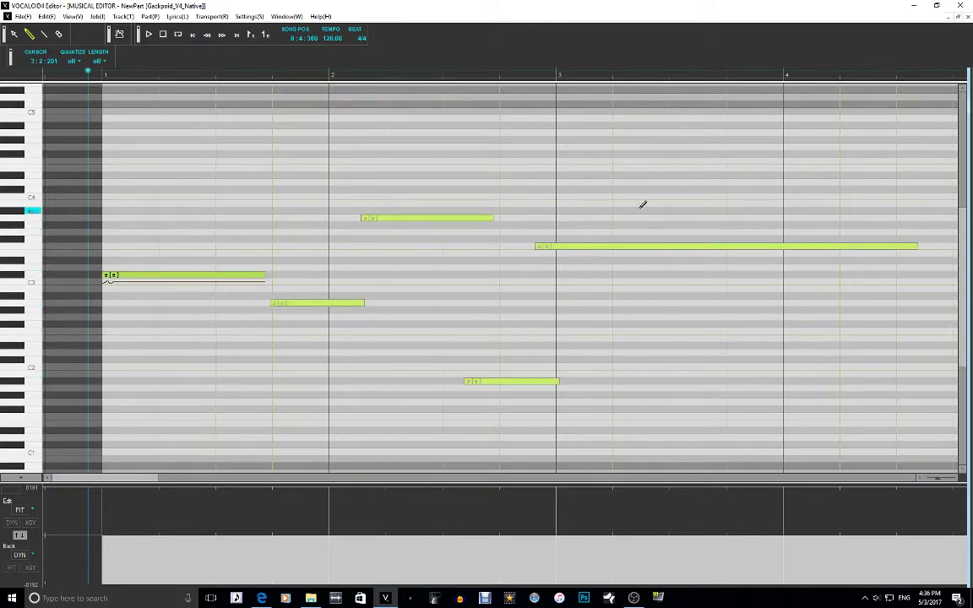
mouse_move(823, 196)
mouse_down()
mouse_move(959, 196)
mouse_move(937, 196)
mouse_up()
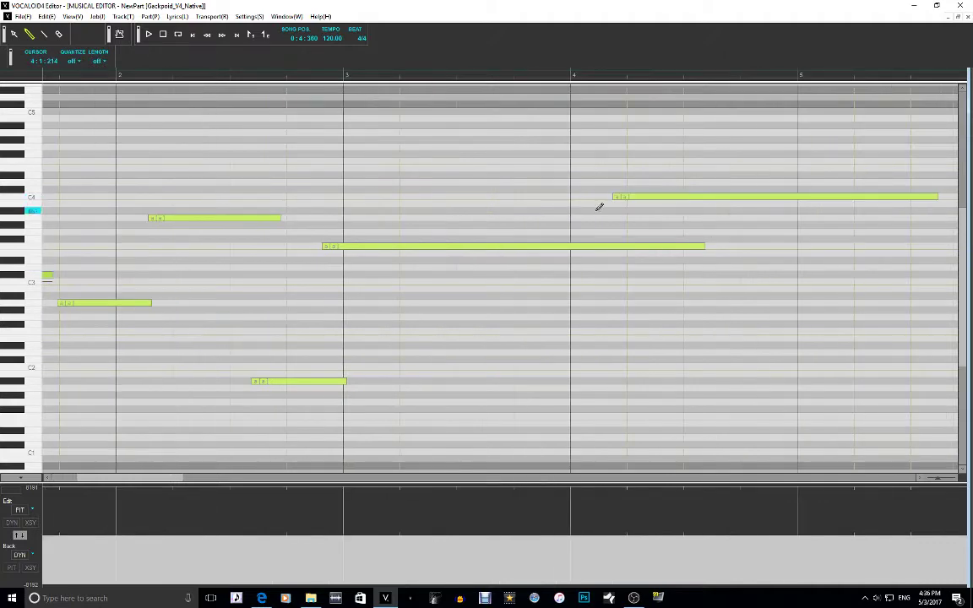
Normalize the overlapping notes across the part and return to its start
click(97, 16)
click(114, 25)
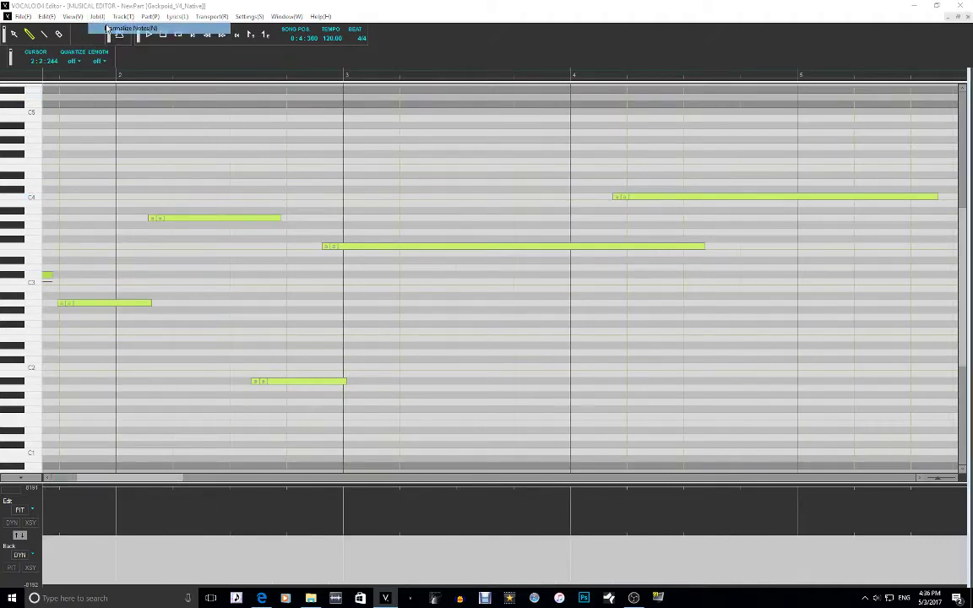
click(500, 323)
mouse_move(128, 478)
mouse_down()
mouse_move(99, 479)
mouse_move(108, 480)
mouse_up()
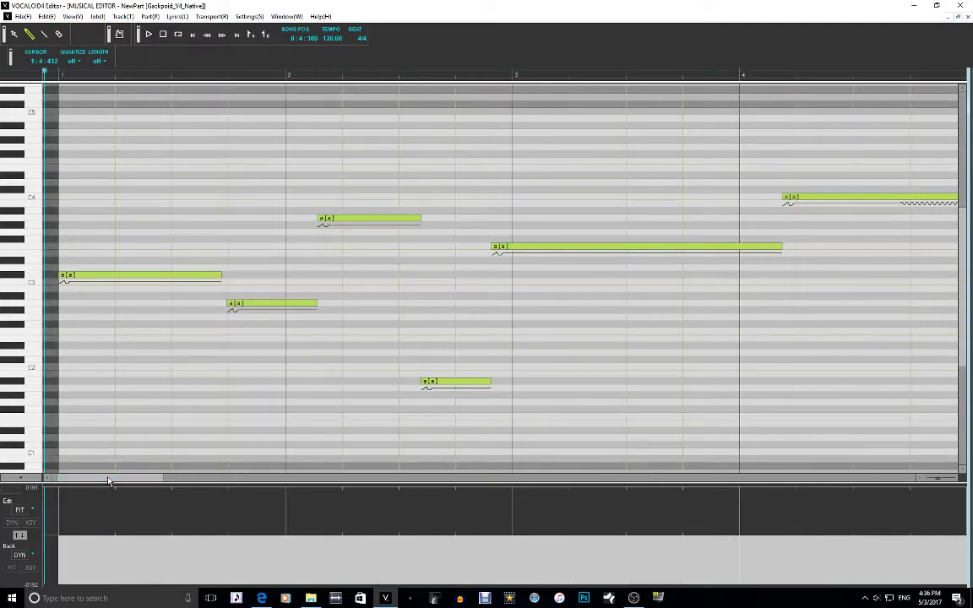
Run the Staccato job plugin on all the notes in the part
key(ctrl+j)
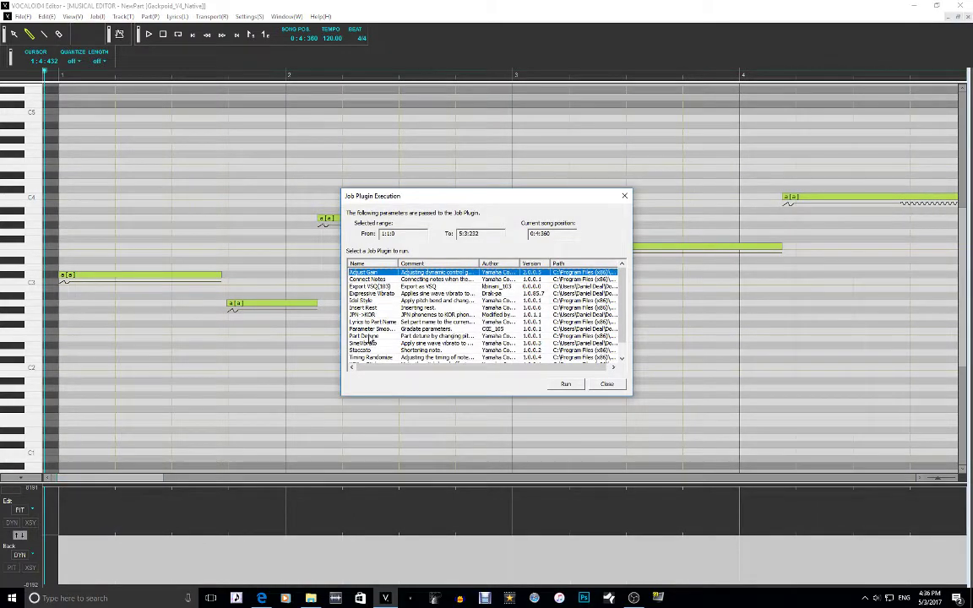
click(383, 349)
click(566, 384)
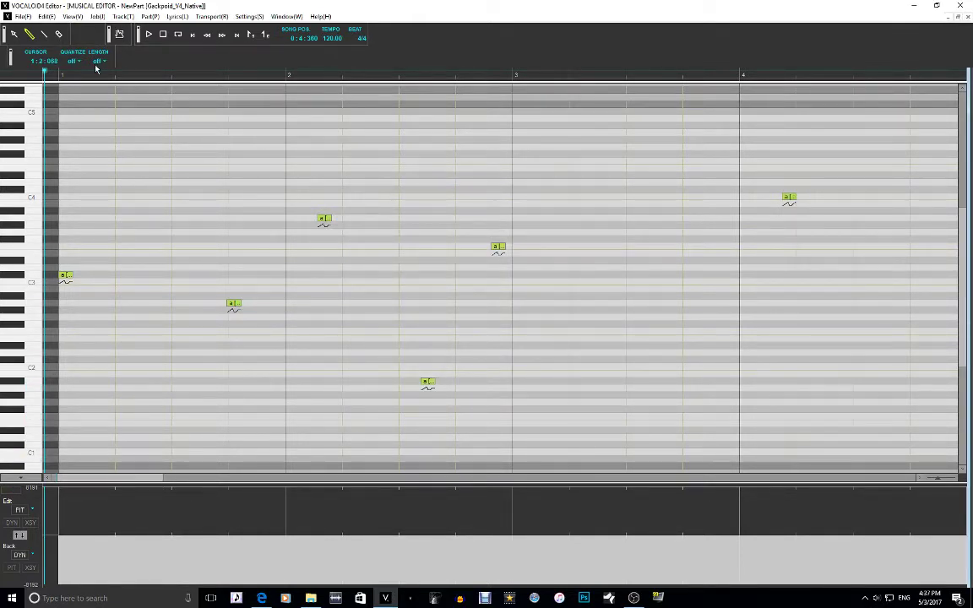
Play back the staccato notes and run the Connect Notes job plugin on the whole part
key(space)
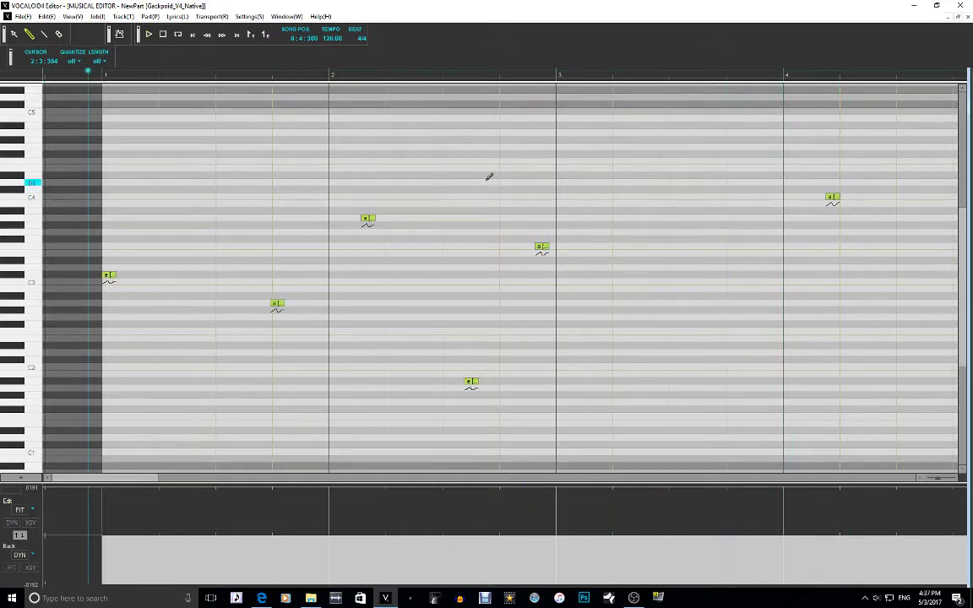
key(ctrl+j)
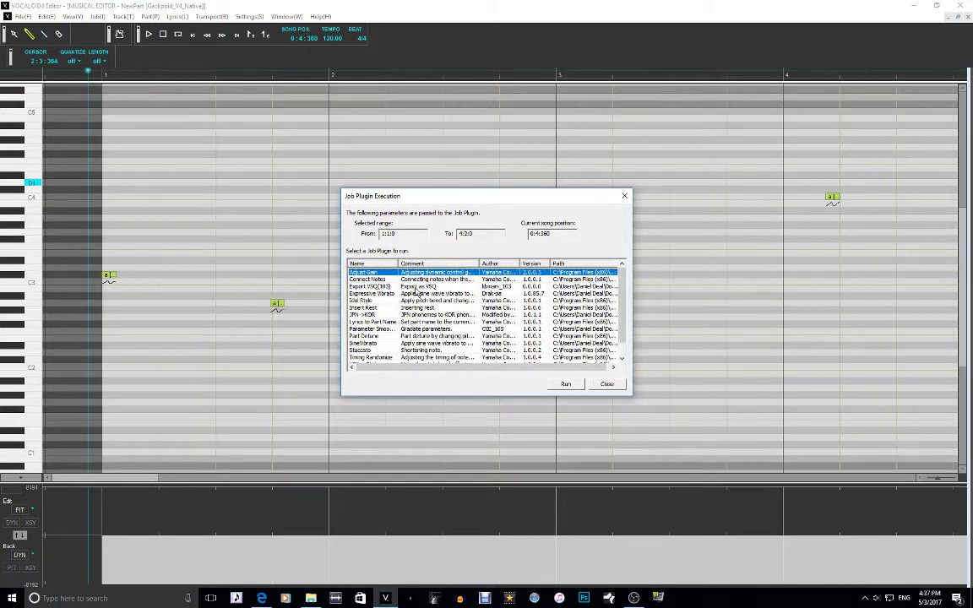
click(387, 280)
click(566, 385)
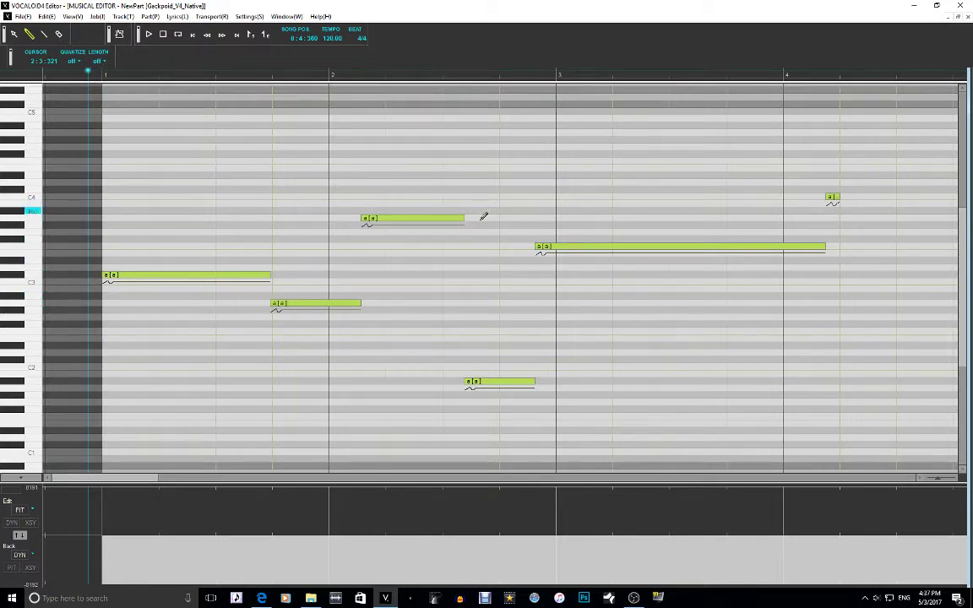
Undo the note connection and the staccato shortening
key(ctrl+z)
key(ctrl+z)
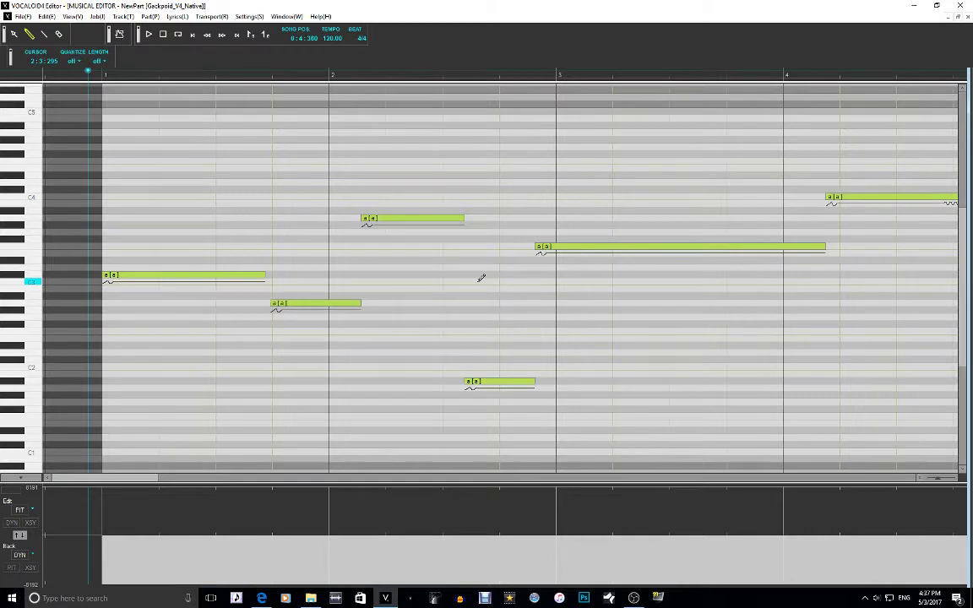
Run the Timing Randomize plugin on the part with a scattering range of 5(large) and play back the notes
key(ctrl+j)
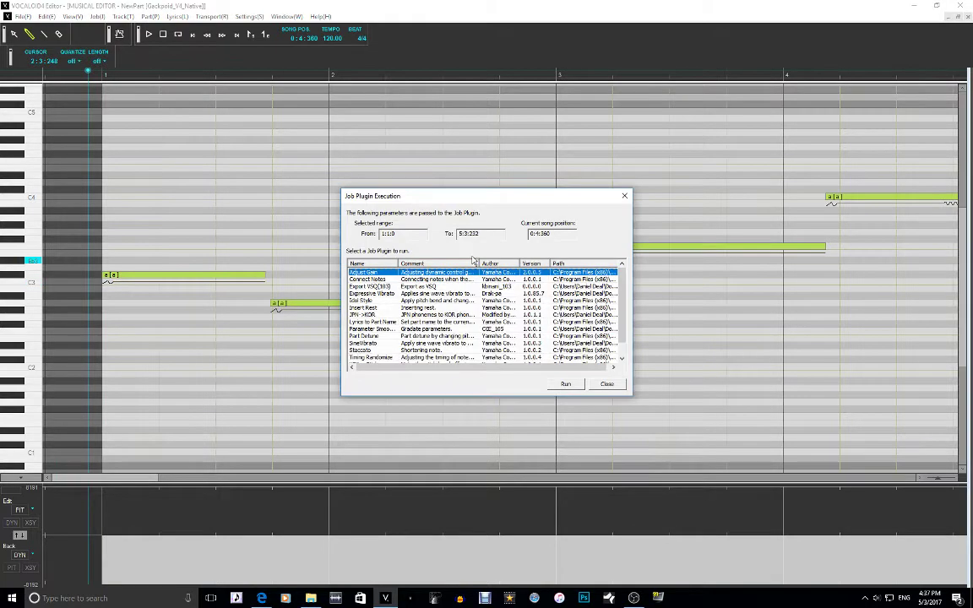
click(381, 358)
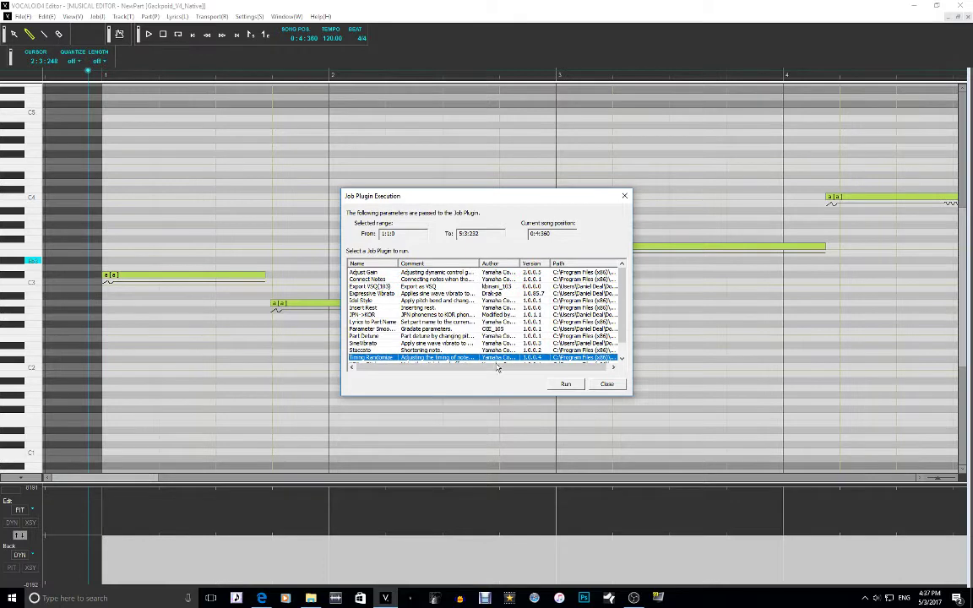
click(566, 384)
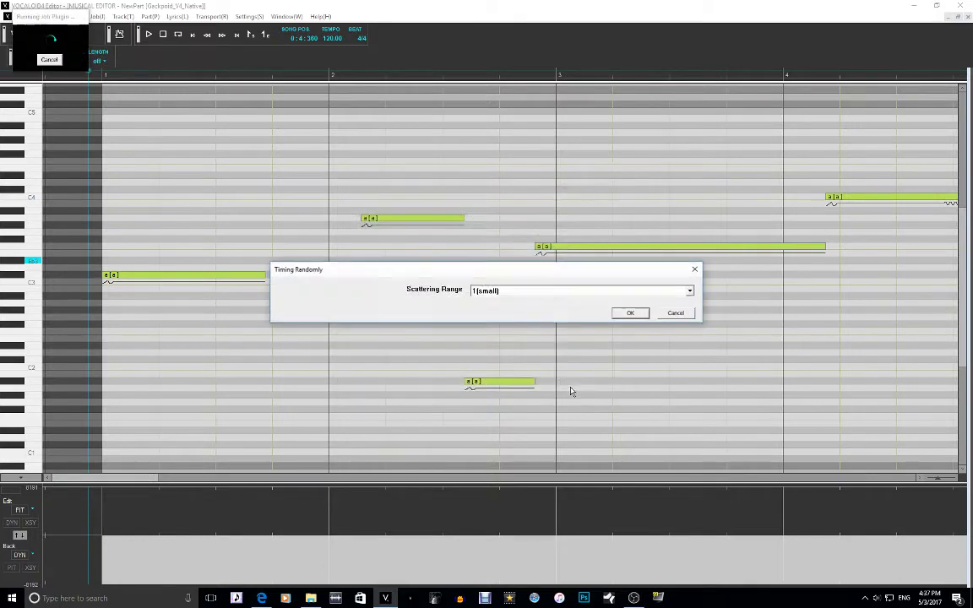
click(556, 291)
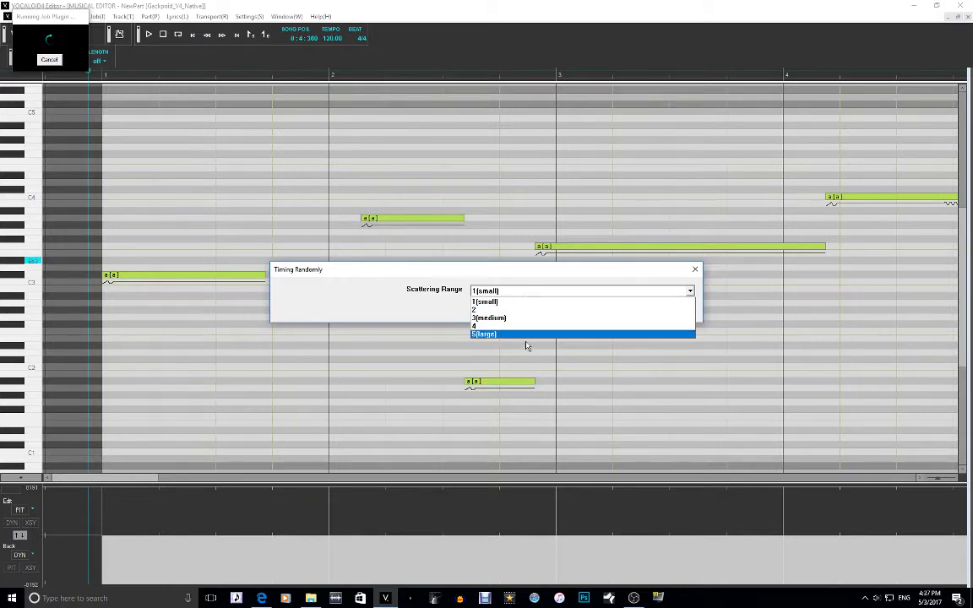
click(528, 336)
click(630, 313)
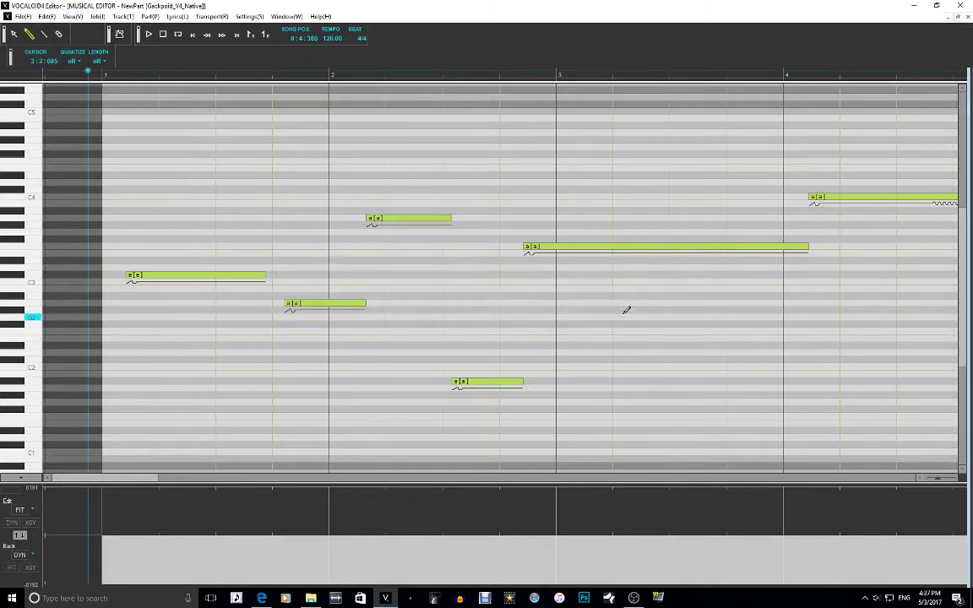
key(space)
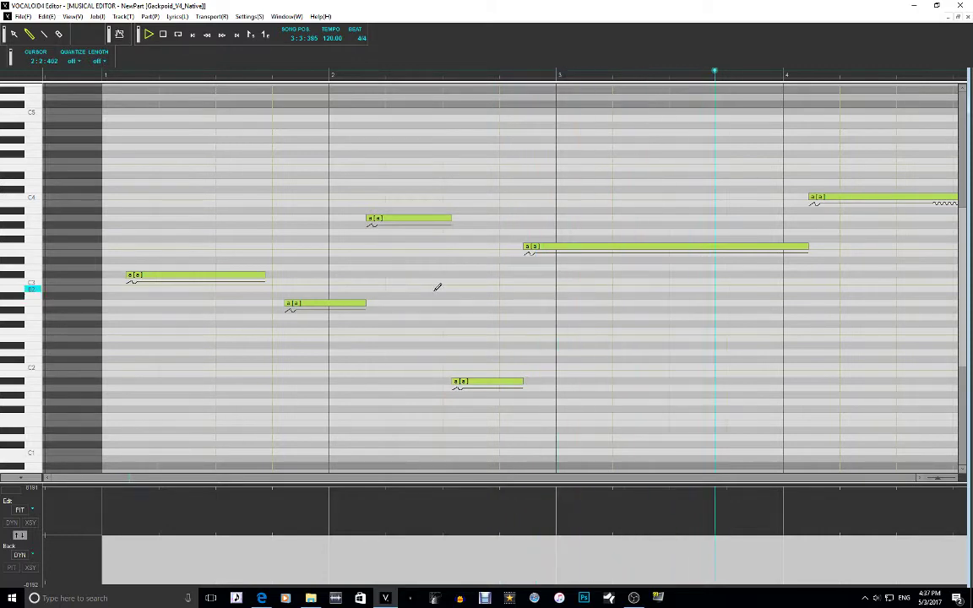
key(space)
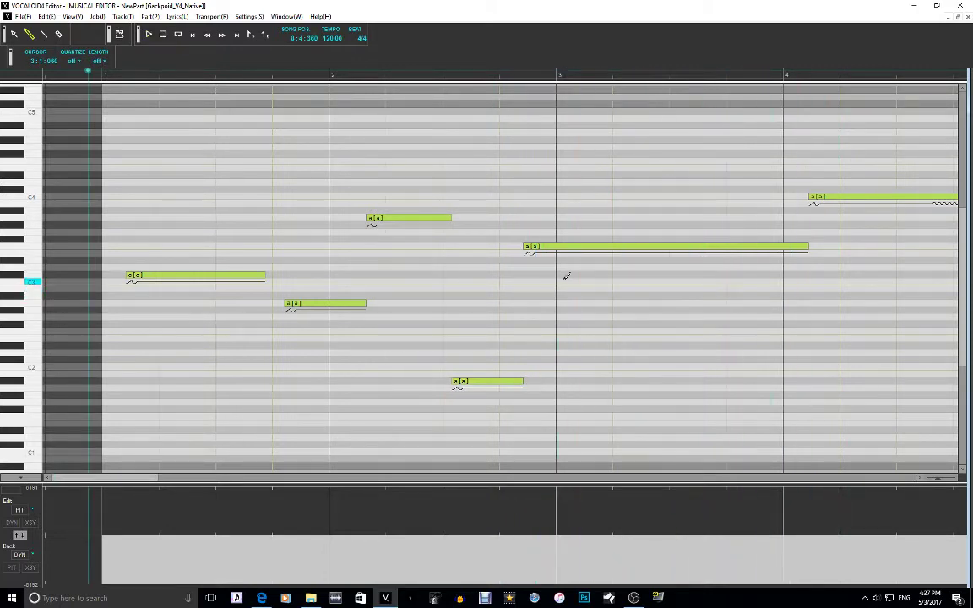
Undo the timing randomization, the note normalization and the C4 note in measures 4 and 5
key(ctrl+z)
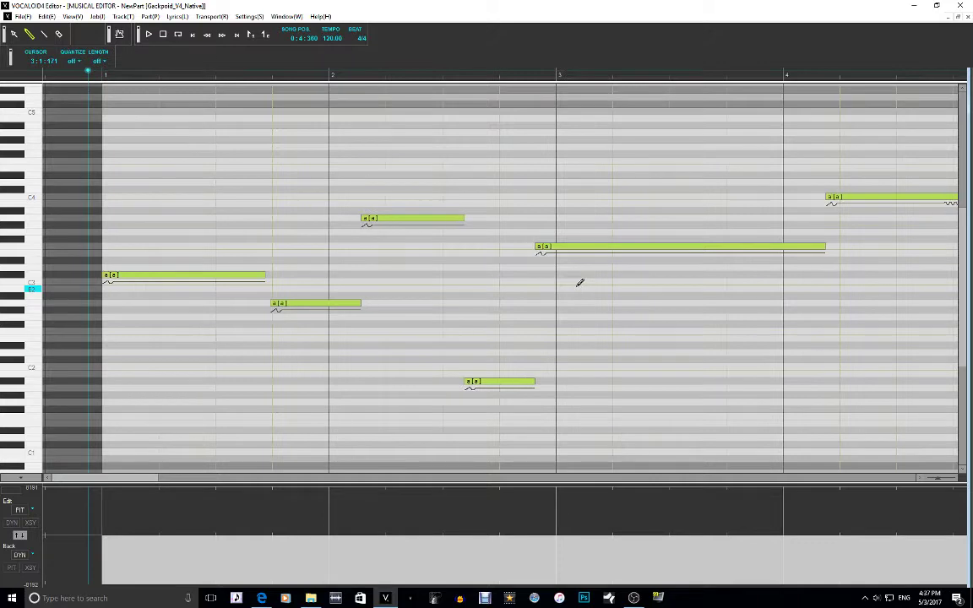
key(ctrl+z)
key(ctrl+z)
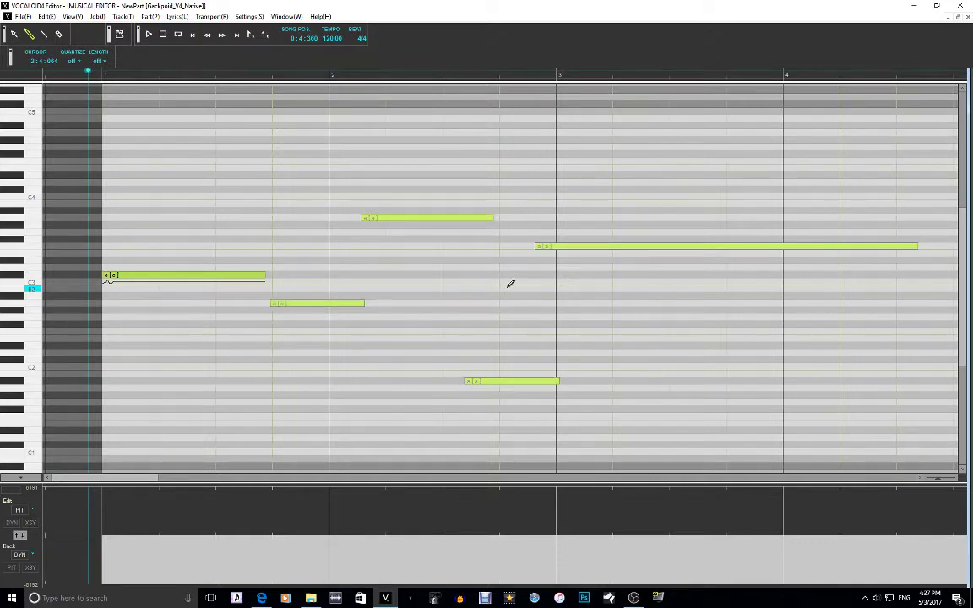
Normalize the remaining overlapping notes and lengthen the first note to meet the start of the second
click(97, 16)
click(127, 28)
key(Return)
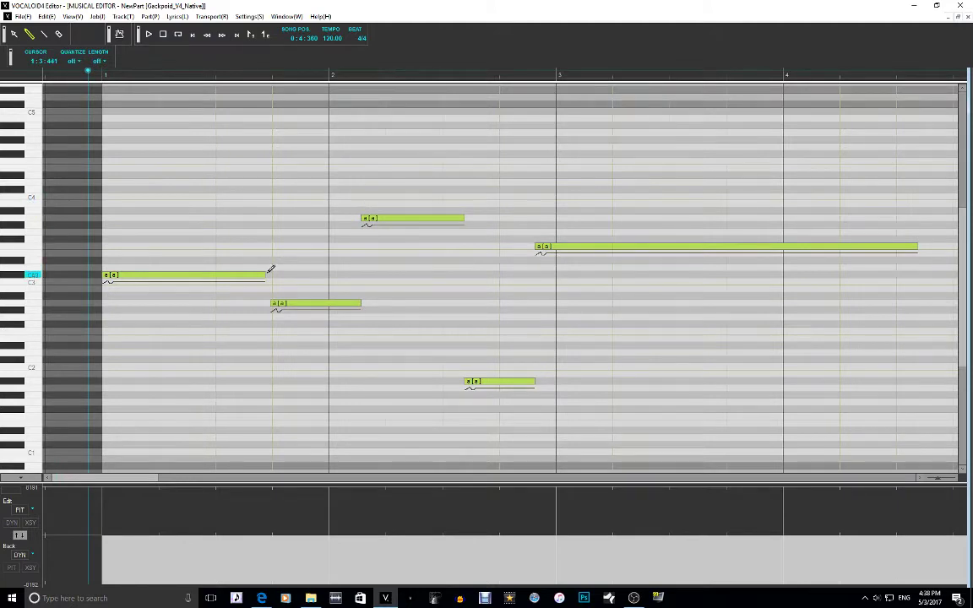
drag(269, 270, 271, 272)
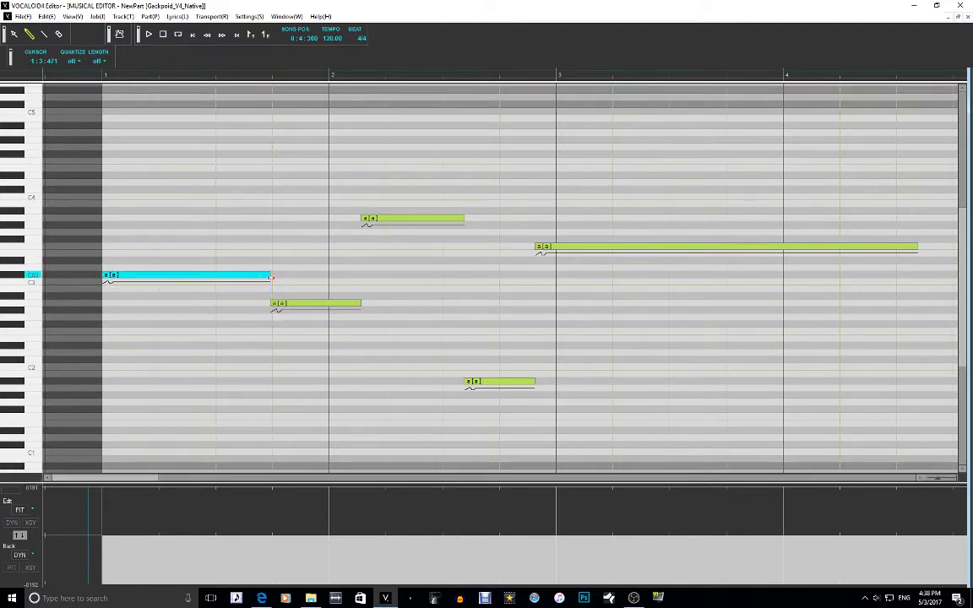
click(277, 213)
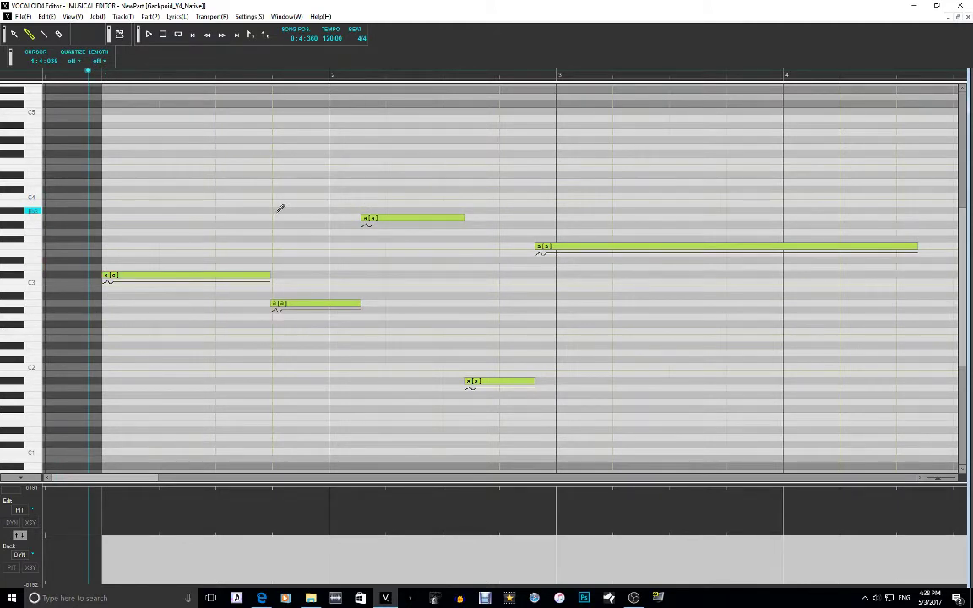
Run the V3KeroPitch job plugin on all the notes and play back the part
key(ctrl+j)
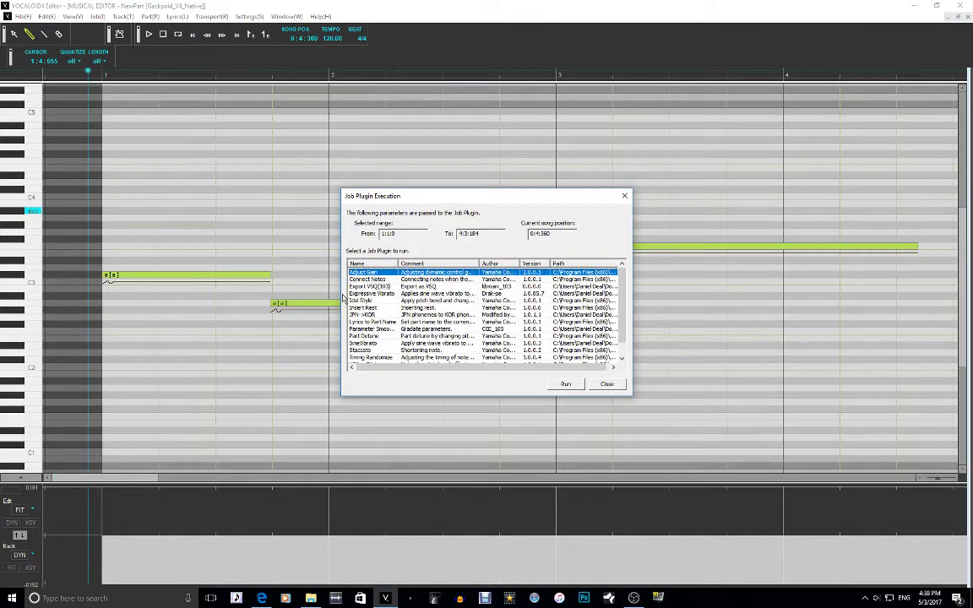
scroll(373, 307, down, 1)
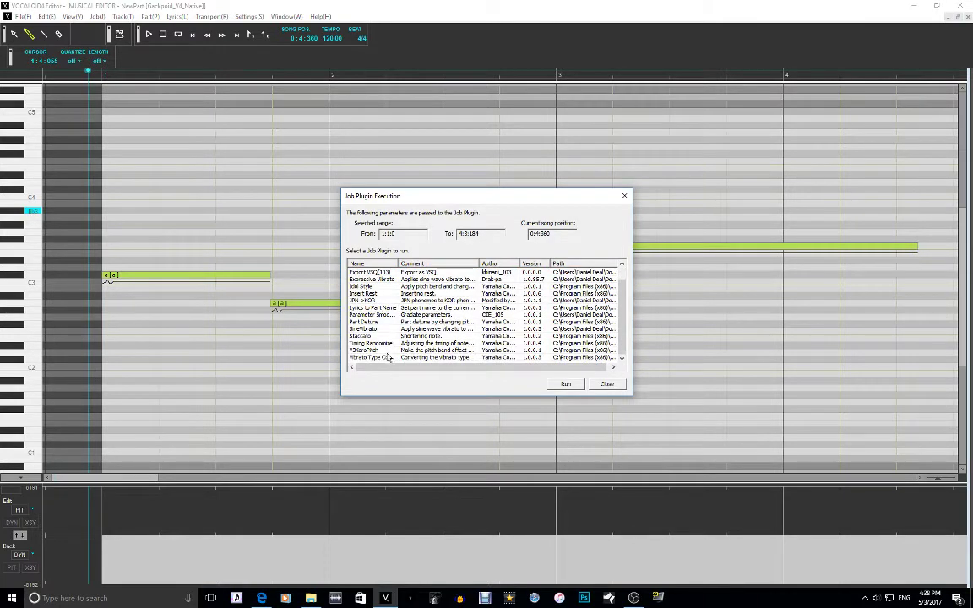
click(382, 351)
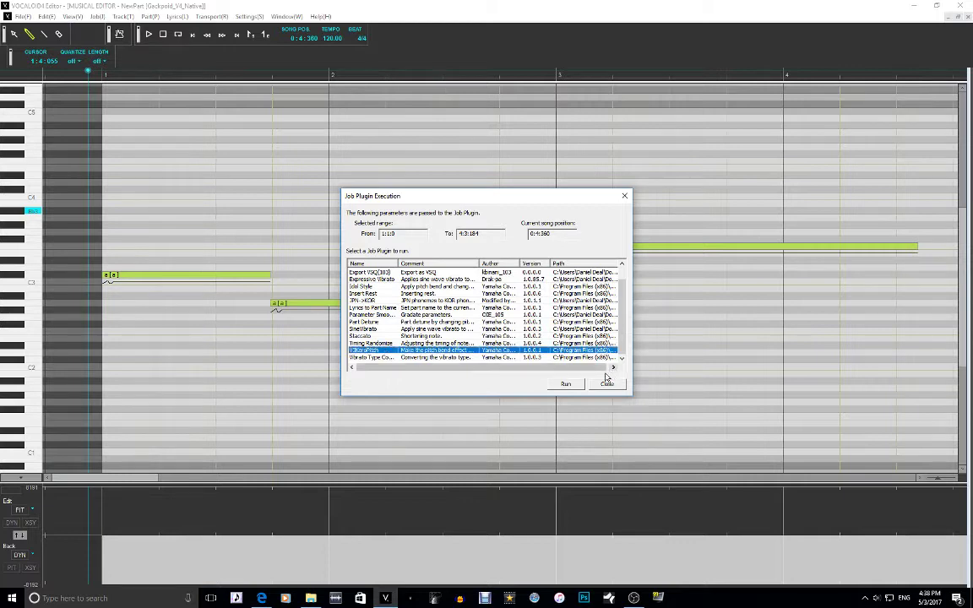
click(564, 385)
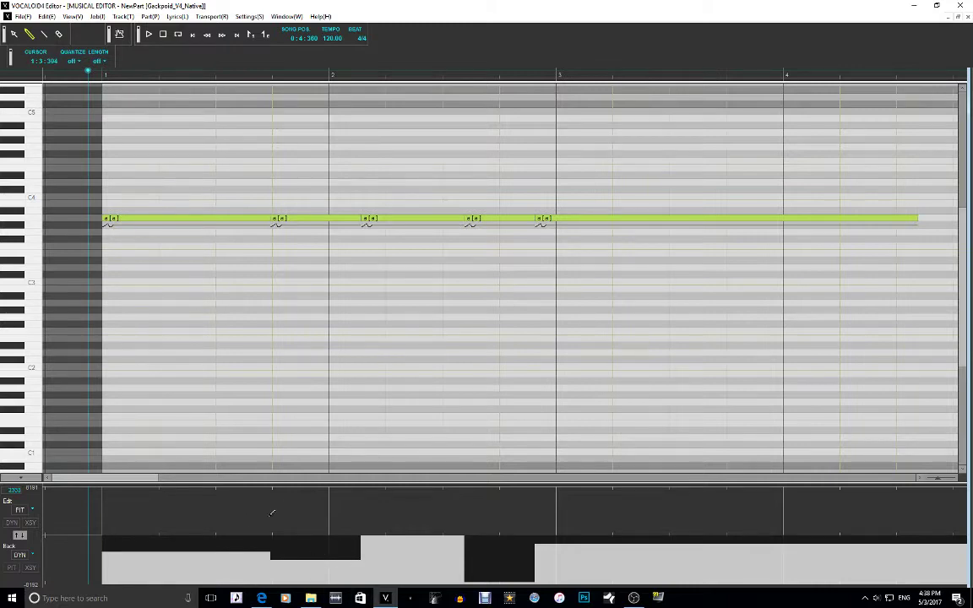
key(space)
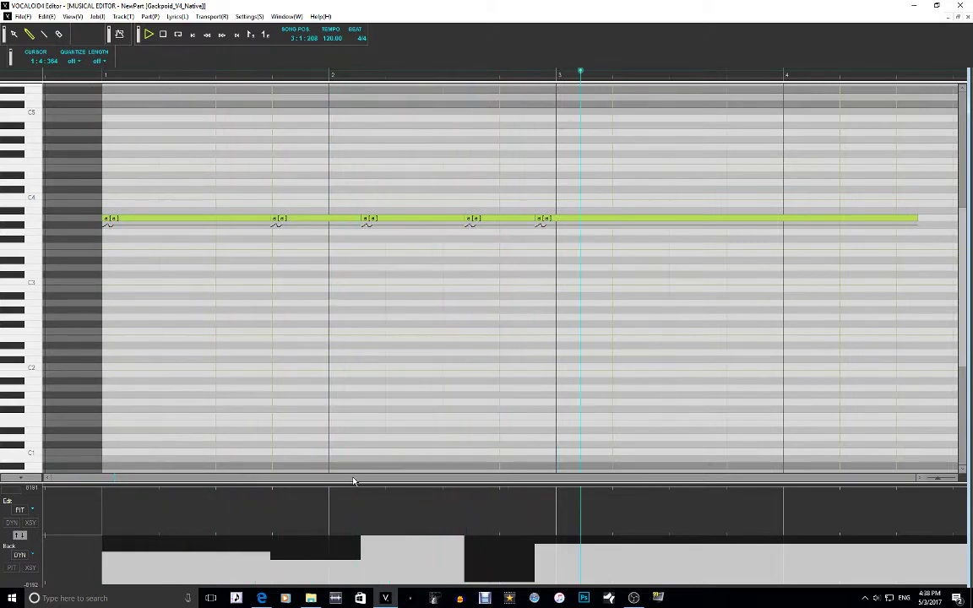
key(space)
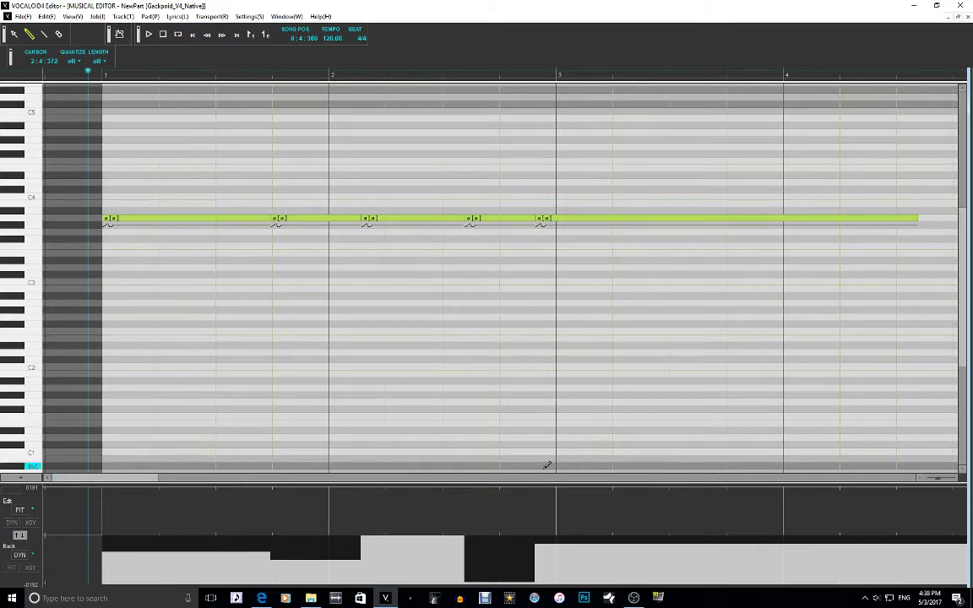
Undo the V3KeroPitch effect and lower the B-flat 1 note in measure 2 by one octave
key(ctrl+z)
click(477, 383)
key(shift+Down)
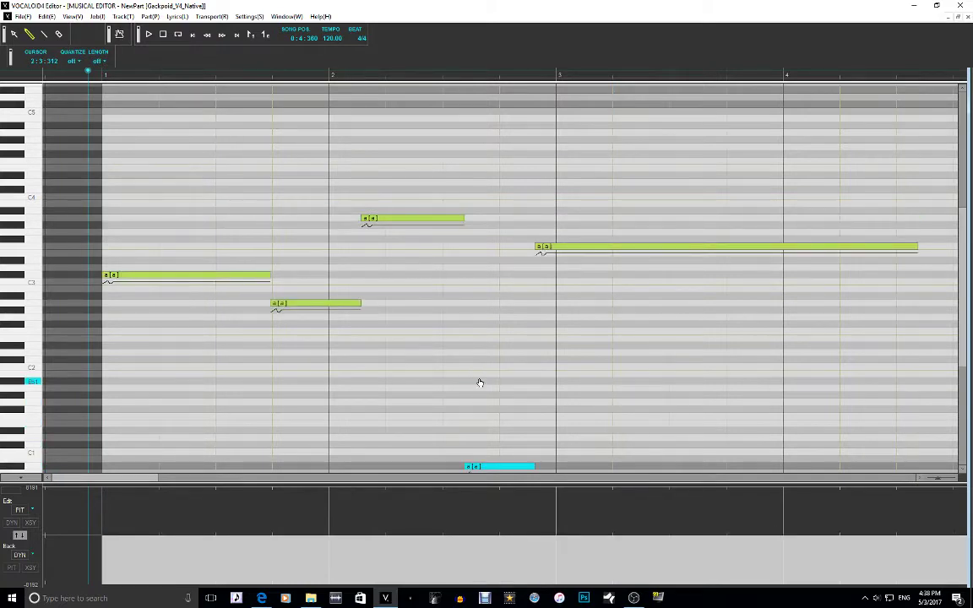
Run the V3KeroPitch job plugin again with the lowered measure 2 note and play back the part
key(ctrl+j)
scroll(407, 346, down, 1)
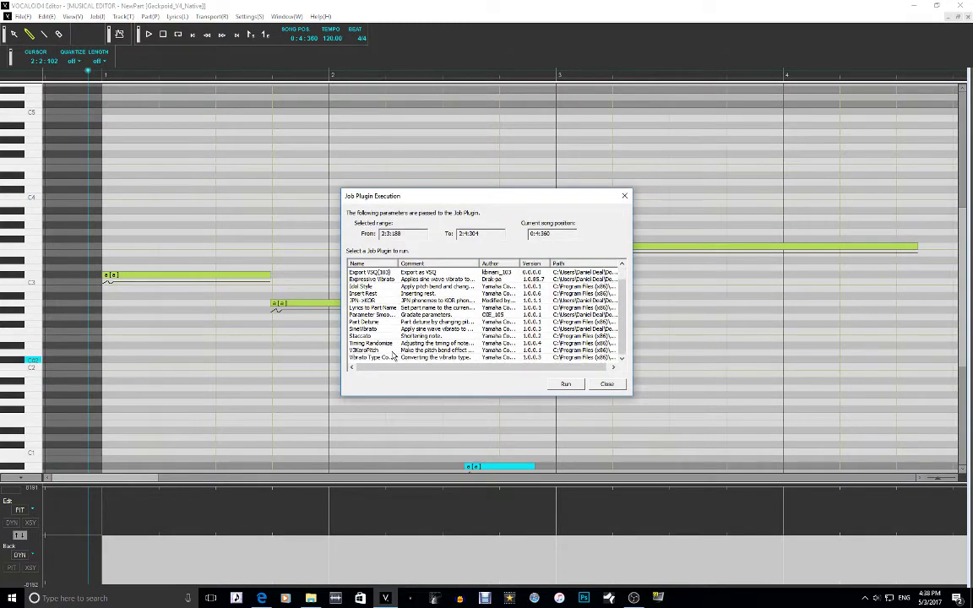
click(402, 349)
click(565, 383)
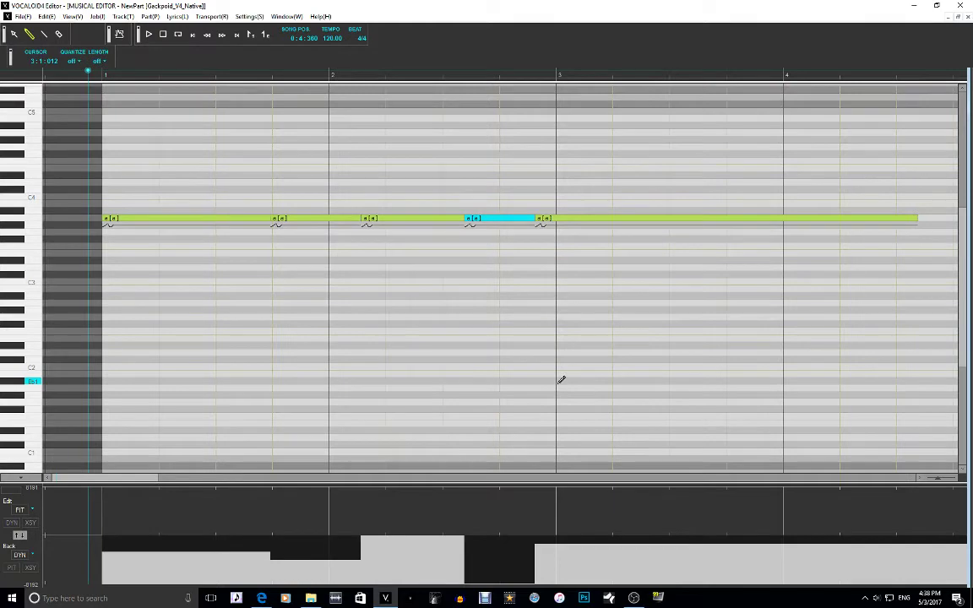
key(space)
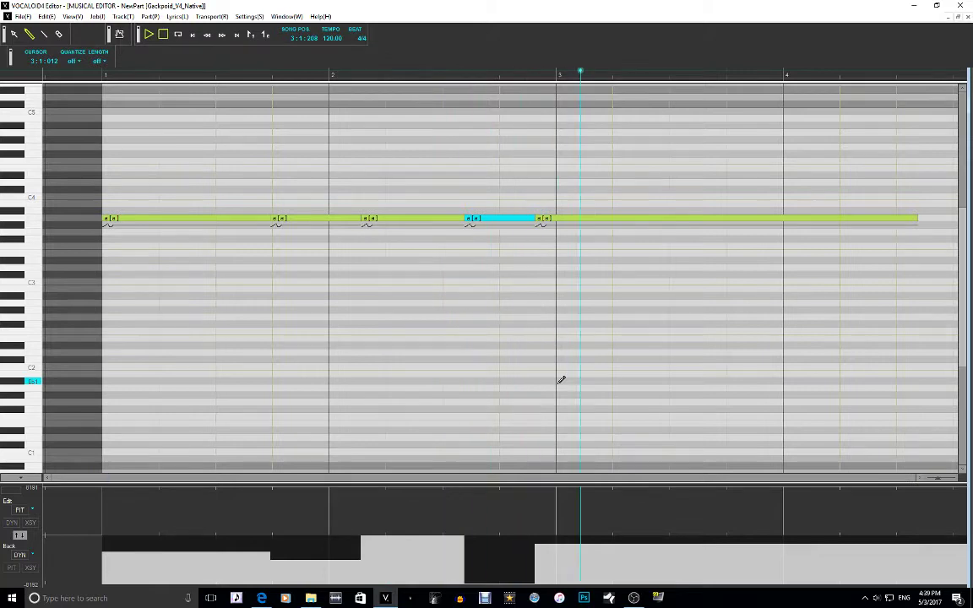
key(space)
Undo the second V3KeroPitch run and place the short note late in measure 2 on B-flat 2
key(ctrl+z)
key(ctrl+z)
key(ctrl+z)
key(ctrl+z)
key(ctrl+z)
key(ctrl+z)
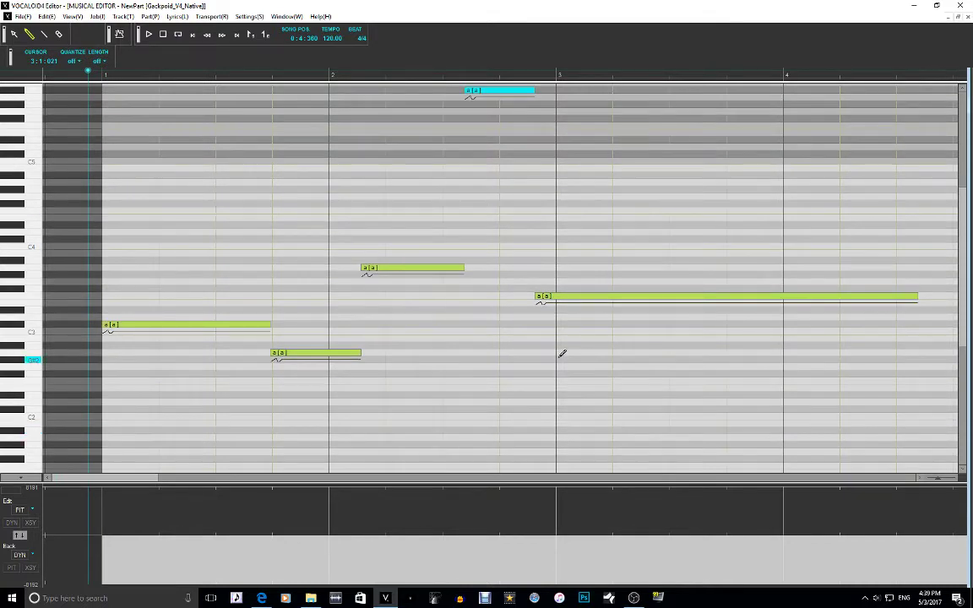
key(ctrl+y)
key(ctrl+y)
key(ctrl+y)
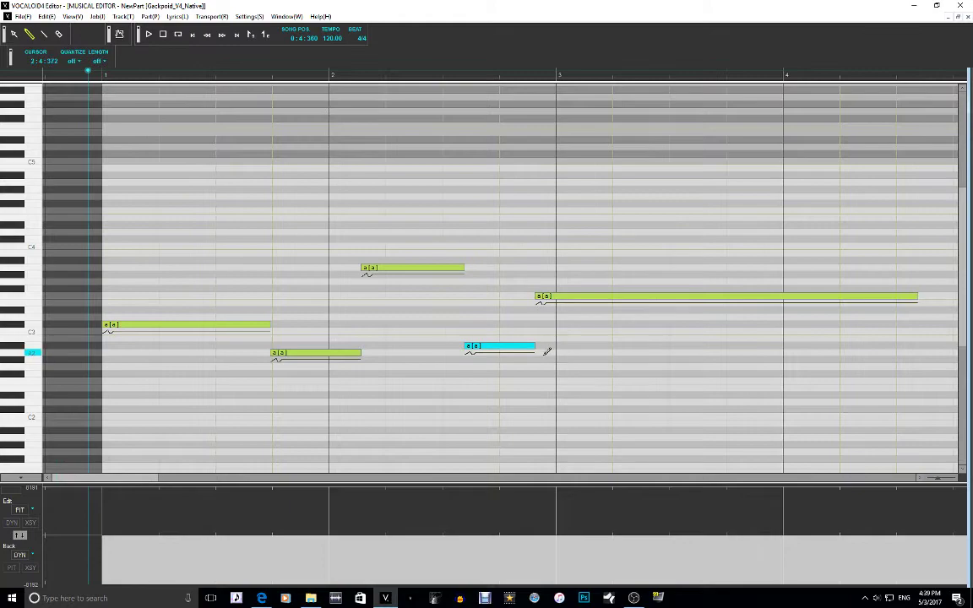
Try running the vibrato type conversion plugin on the selected B-flat 2 note
key(ctrl+j)
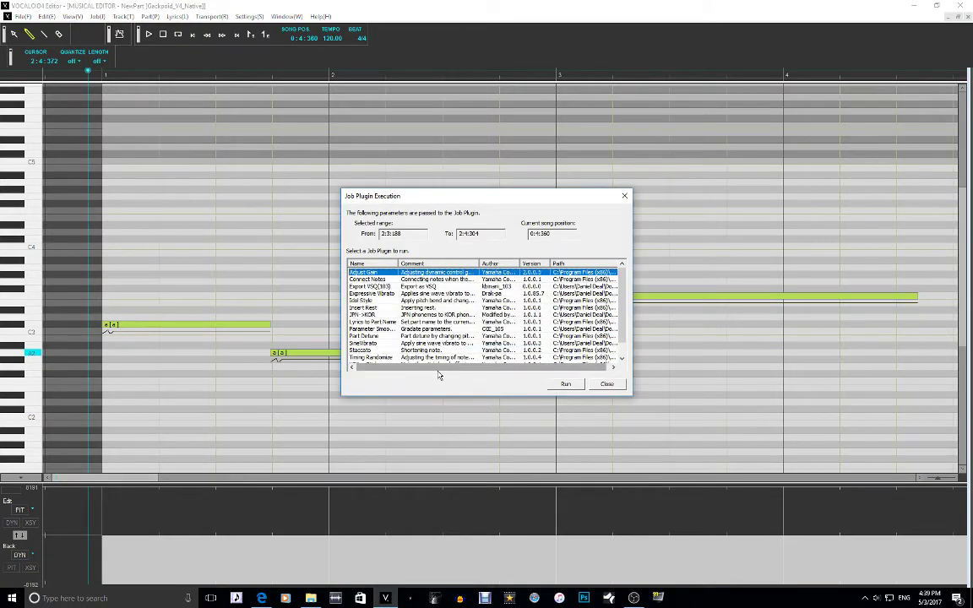
scroll(436, 336, down, 1)
click(460, 358)
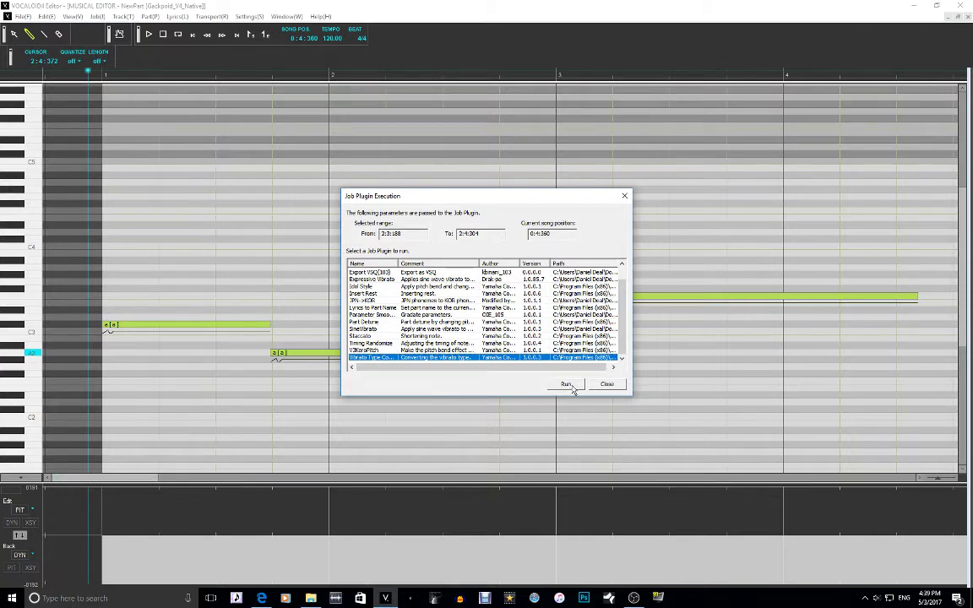
click(568, 384)
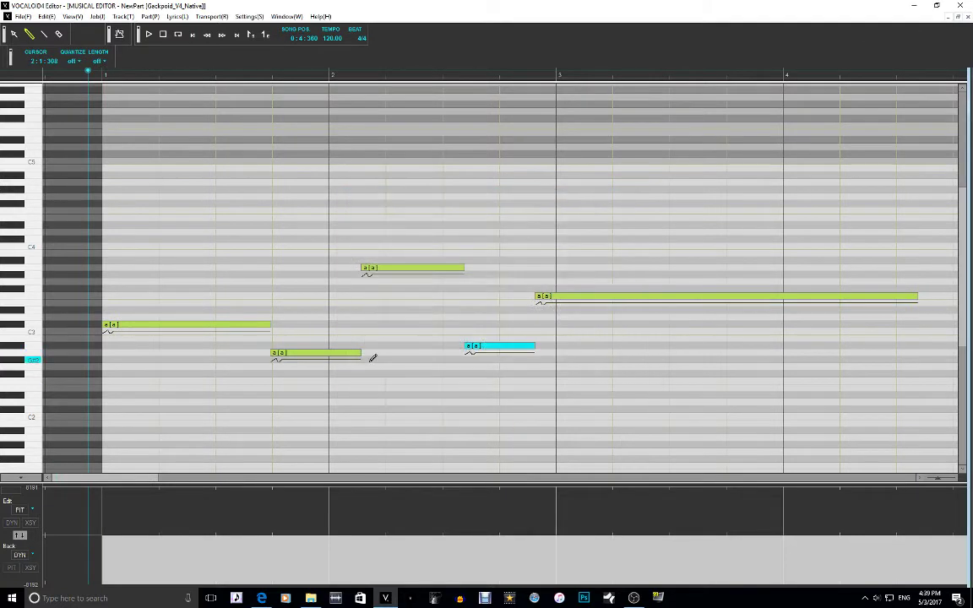
Add vibrato over about the last two thirds of the B-flat 2 note and select the note
drag(531, 350, 486, 366)
click(502, 347)
Run the vibrato type conversion plugin with the type [Fast] Type 3 and play the part from beat 3 of measure 2
key(ctrl+j)
scroll(501, 347, down, 1)
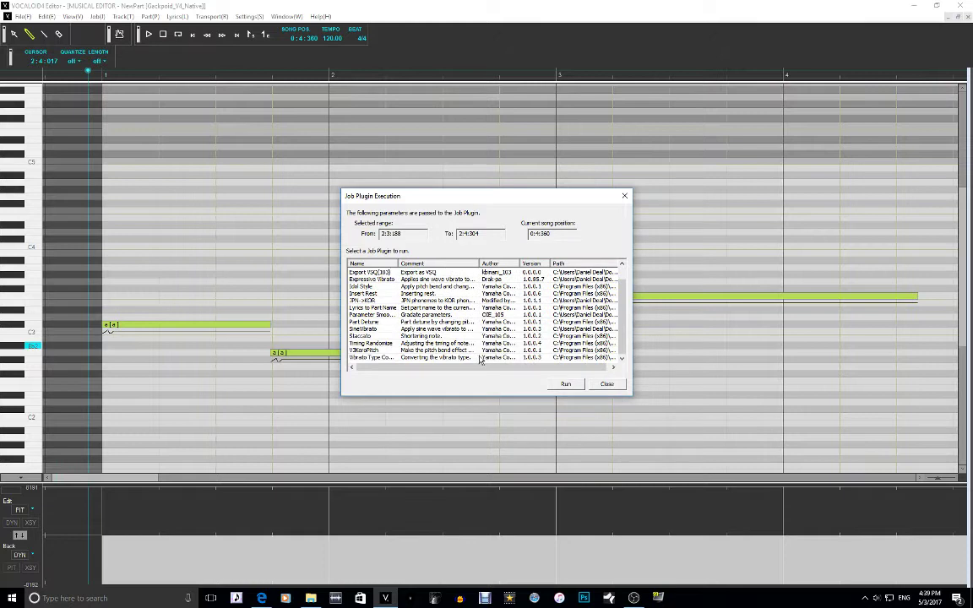
click(482, 358)
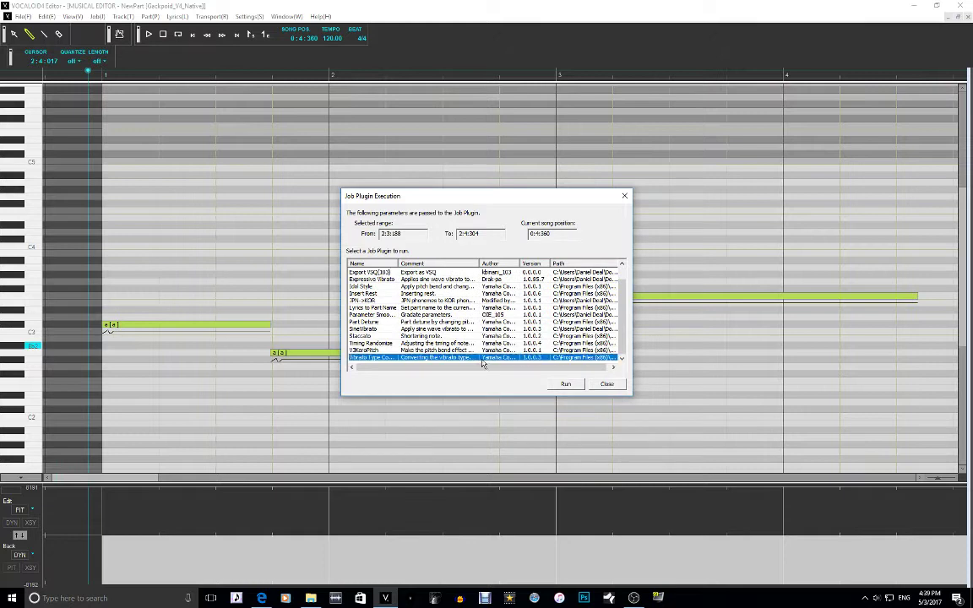
click(565, 384)
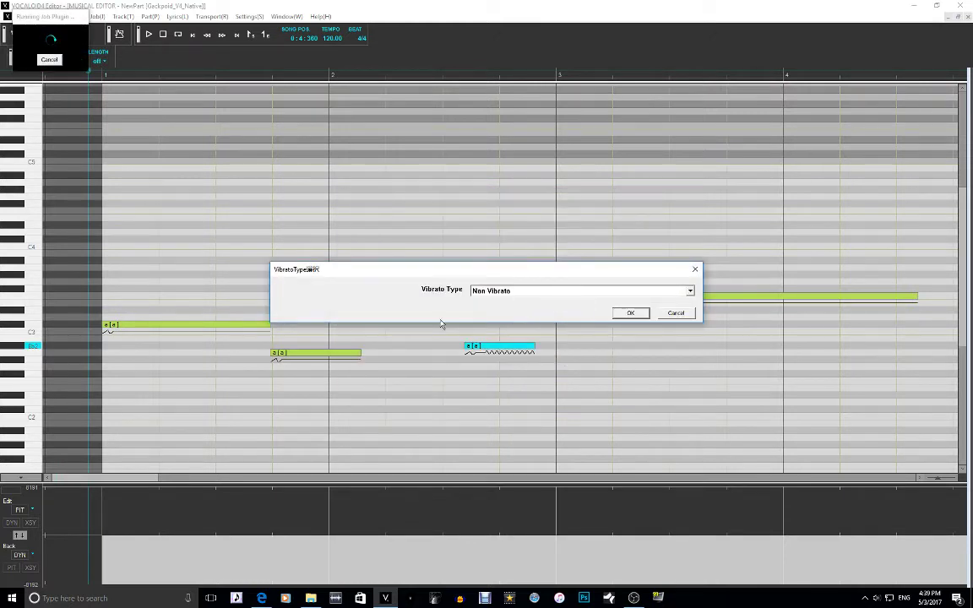
click(517, 292)
scroll(527, 391, down, 2)
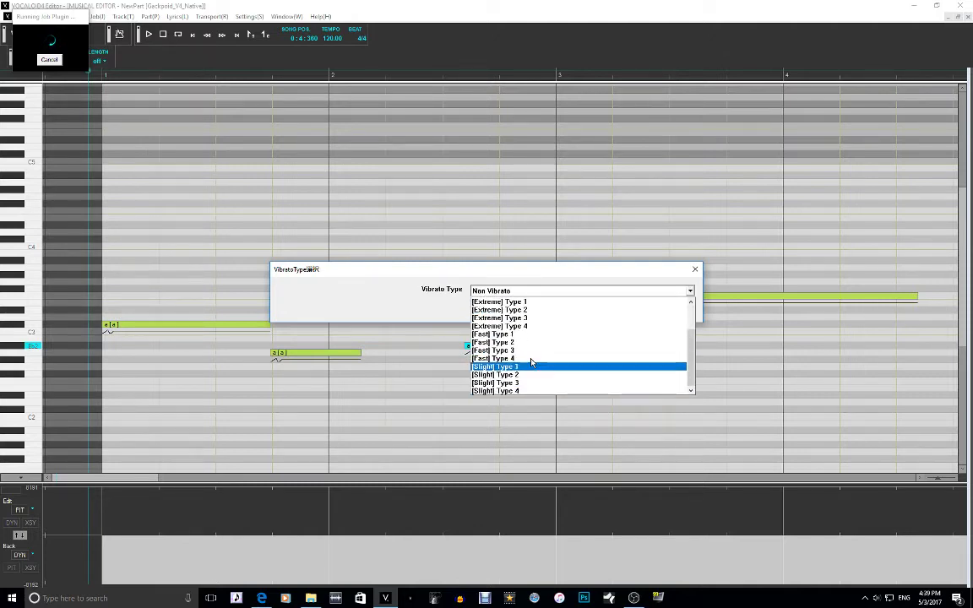
scroll(534, 369, up, 2)
click(530, 391)
click(630, 313)
click(449, 72)
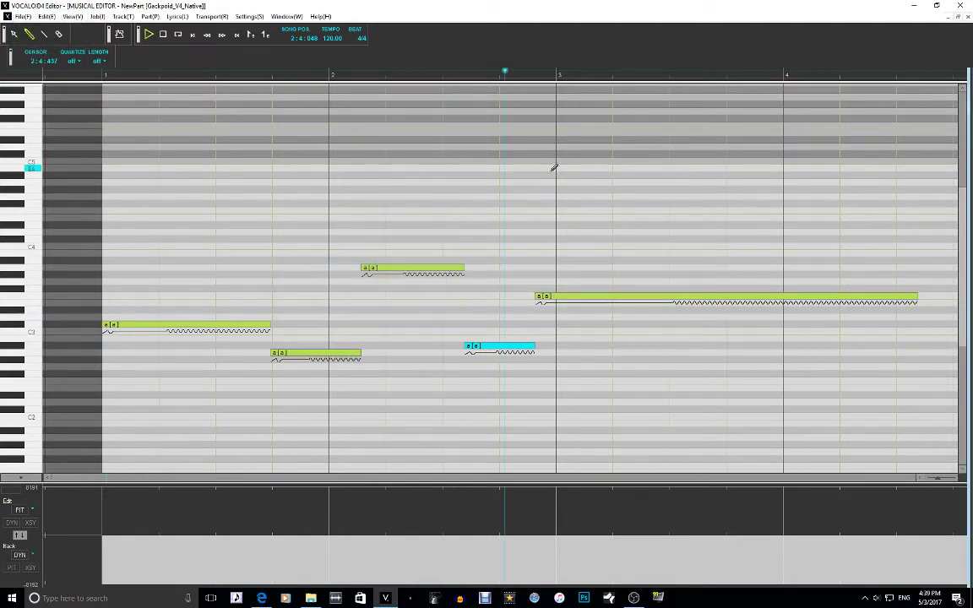
Shorten the long F3 note to start midway through beat 2 of measure 3 and extend the B-flat 2 note to about beat 2
drag(536, 296, 635, 296)
drag(533, 348, 610, 338)
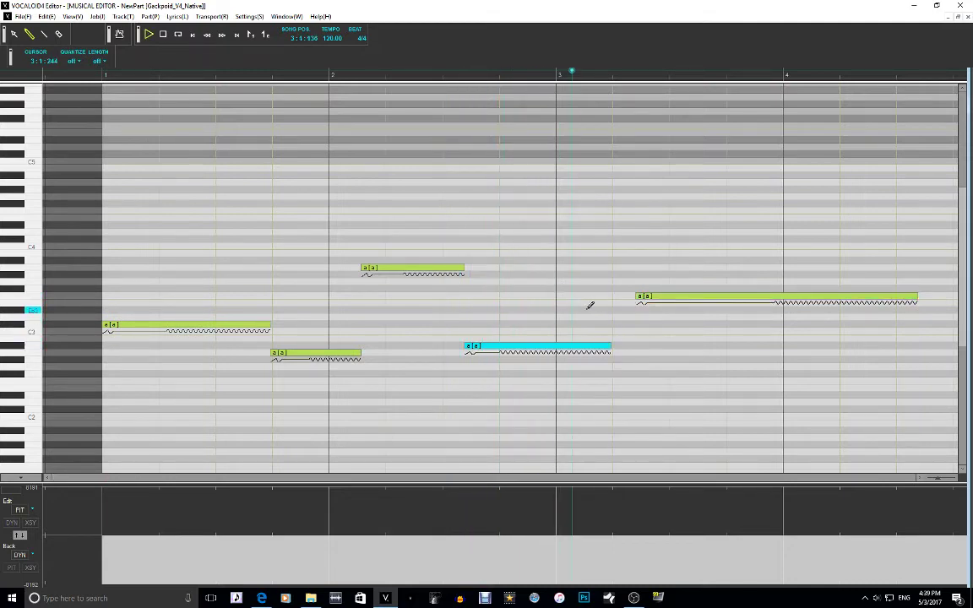
Examine the vibrato properties of the B-flat 2 note, including the list of vibrato types
click(556, 352)
double_click(556, 352)
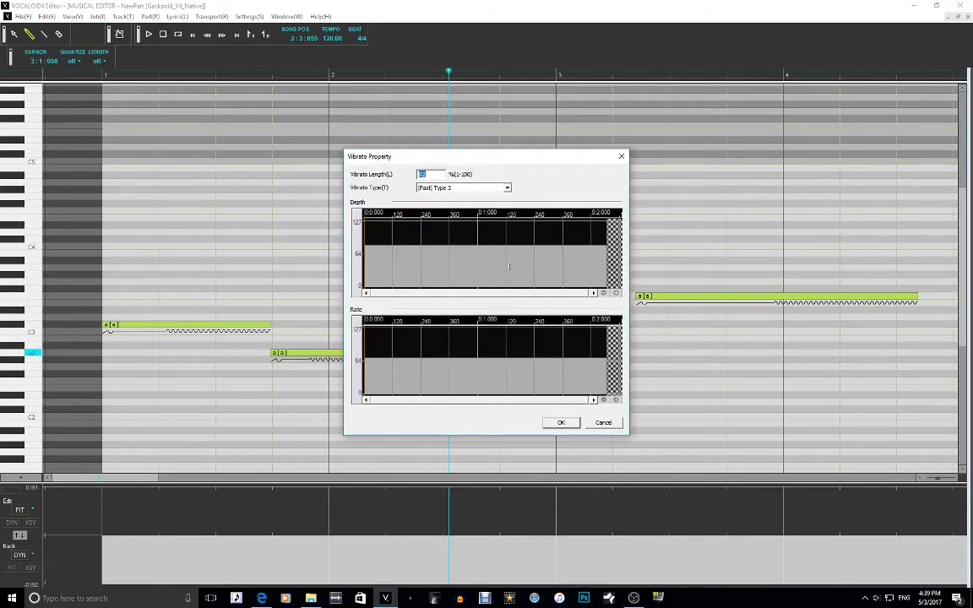
click(450, 188)
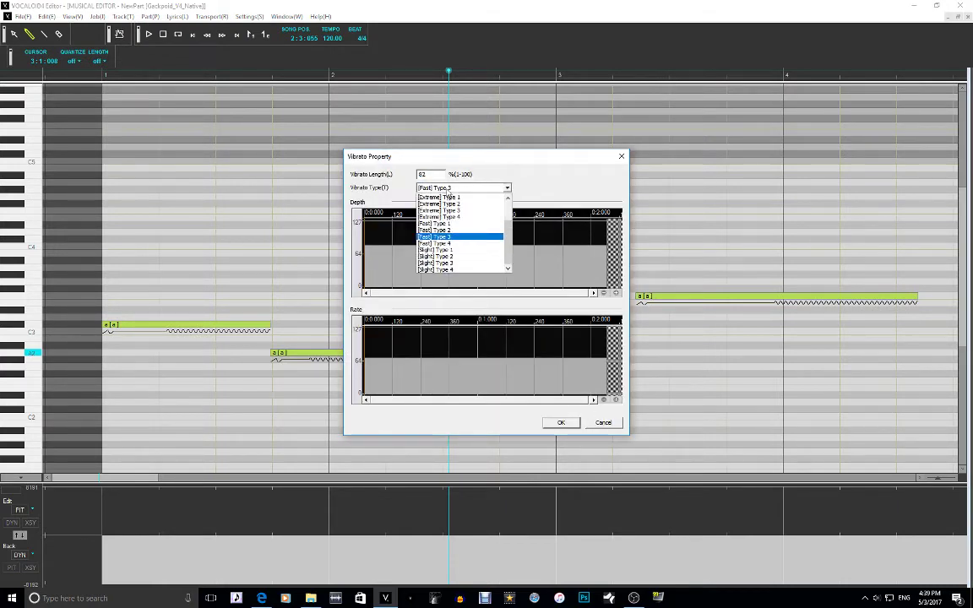
click(449, 192)
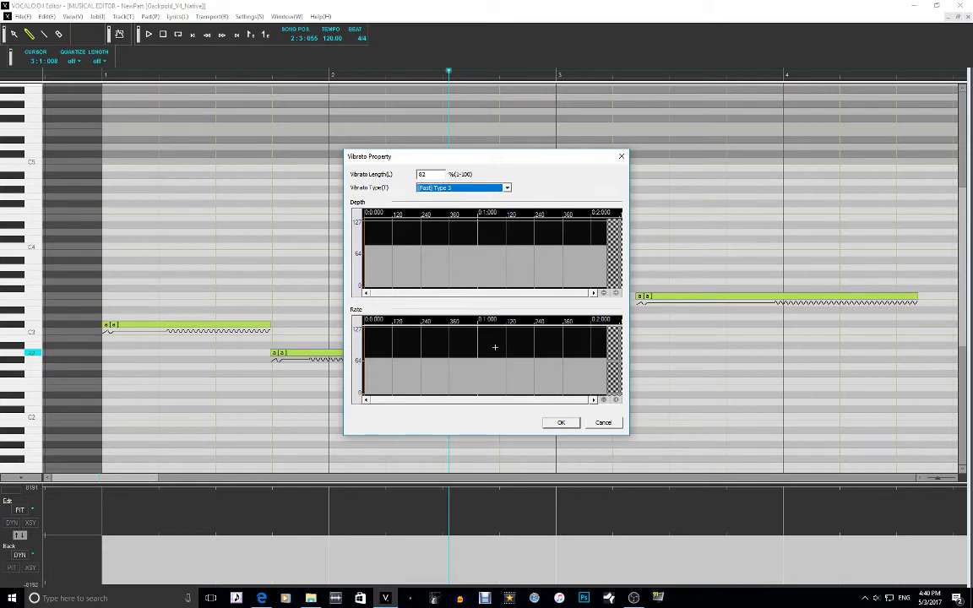
click(562, 423)
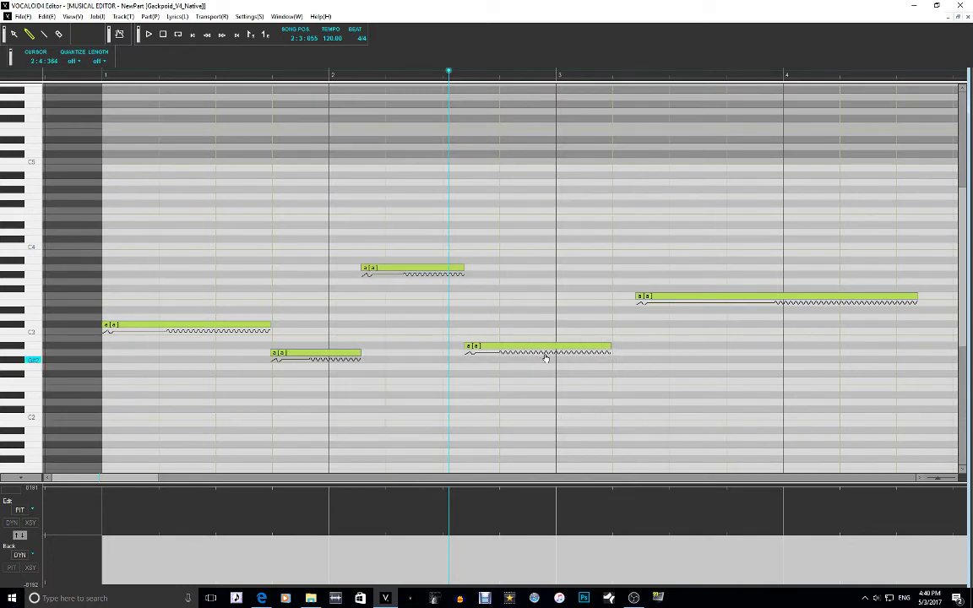
Play back the vibrato notes from early in measure 2
click(340, 74)
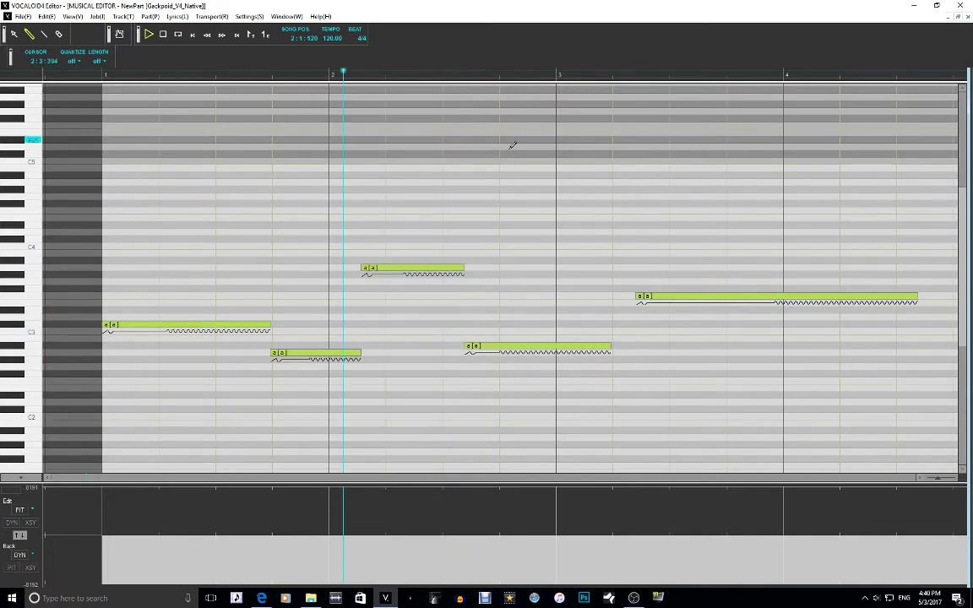
key(space)
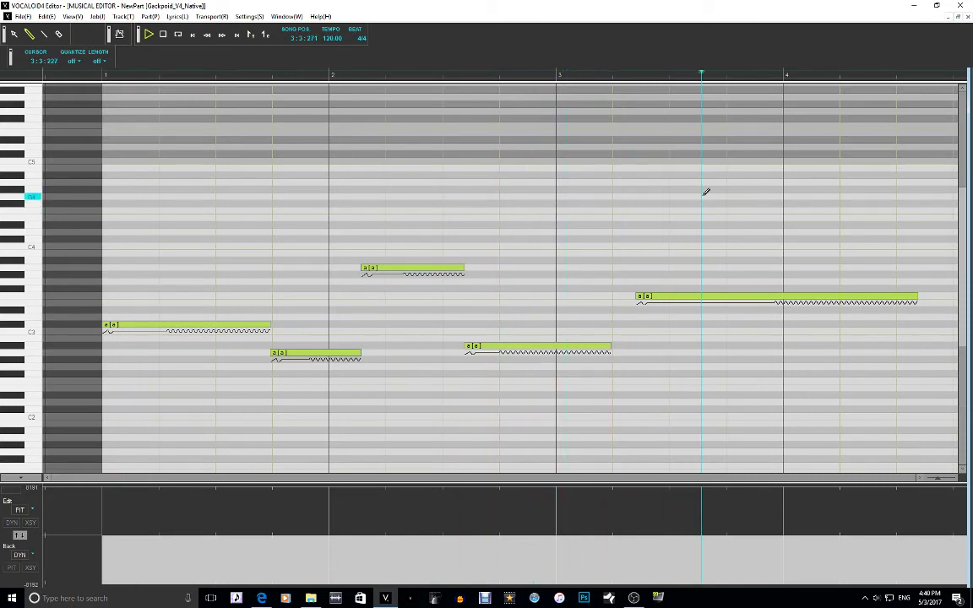
key(space)
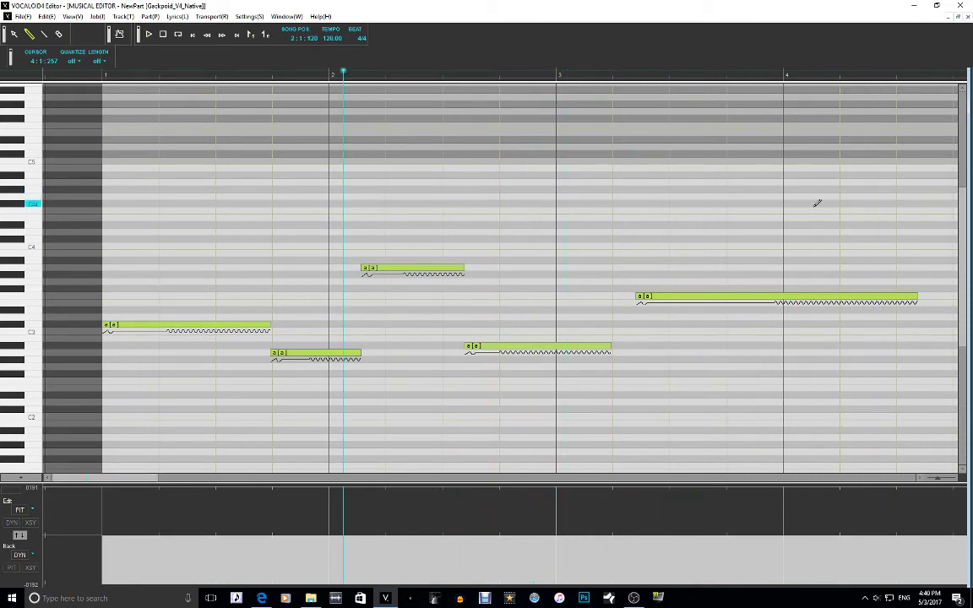
Undo the lengthening of the B-flat 2 note
key(ctrl+z)
key(ctrl+z)
key(ctrl+z)
key(ctrl+z)
key(ctrl+z)
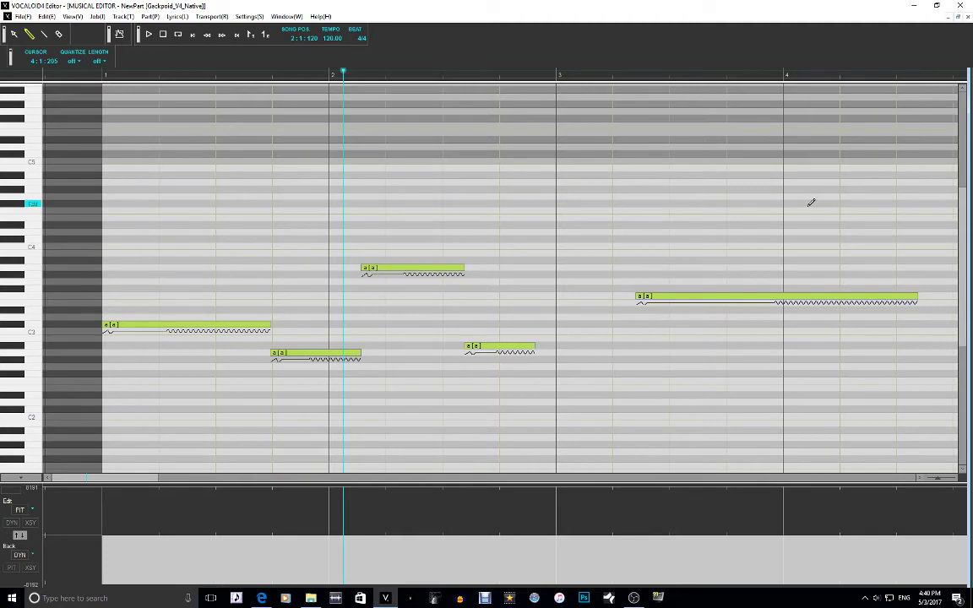